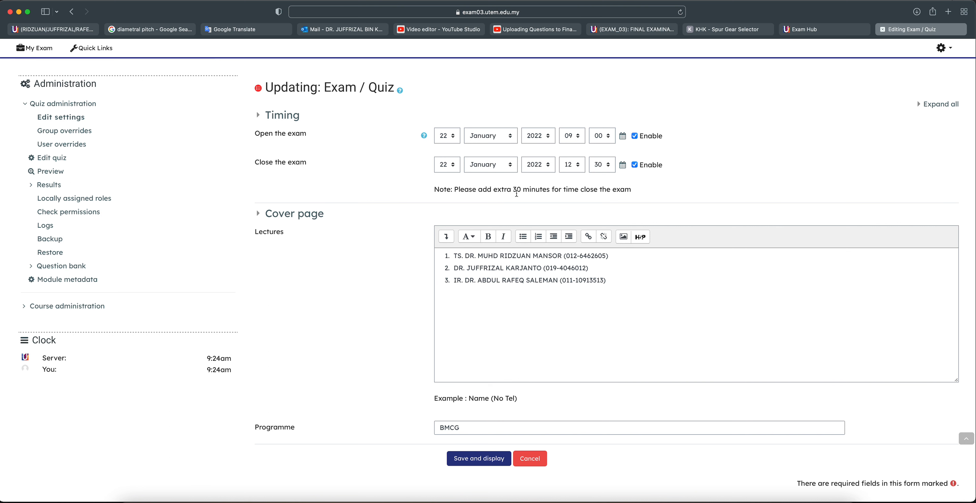
Add a fourth lecturer line with the lecturer's name and a placeholder phone number
drag(455, 257, 589, 267)
click(575, 286)
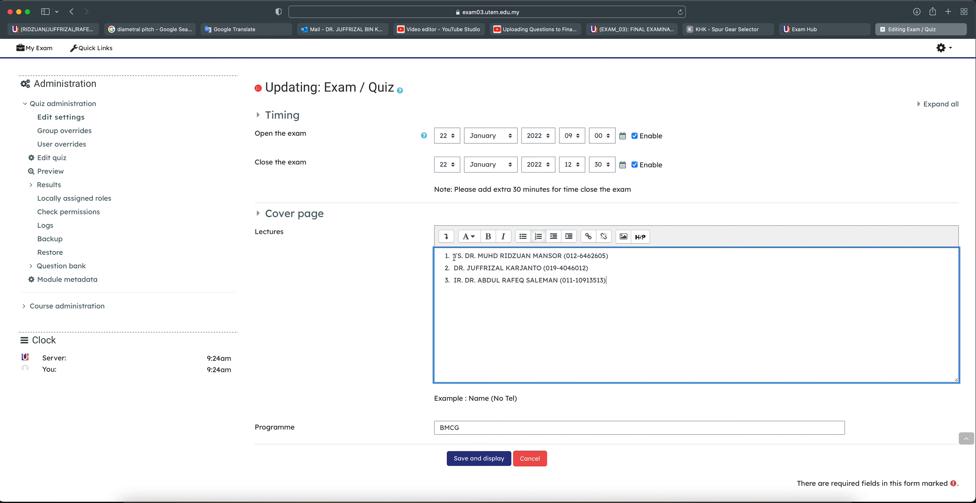
drag(454, 256, 585, 268)
click(643, 288)
drag(565, 255, 609, 256)
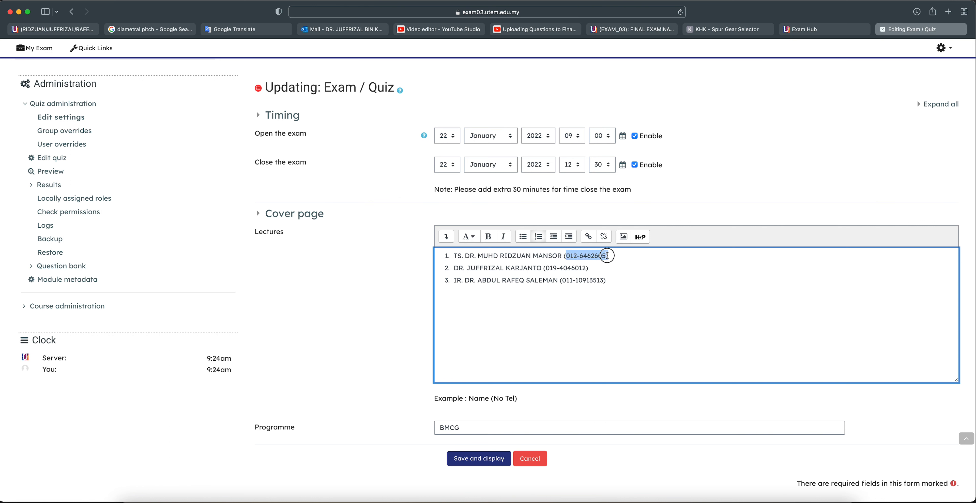
click(623, 280)
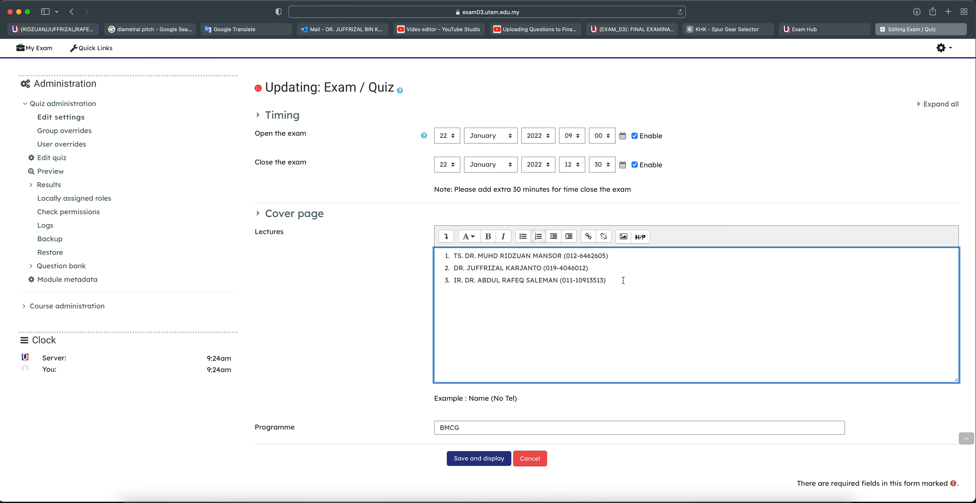
key(Return)
text(FSF)
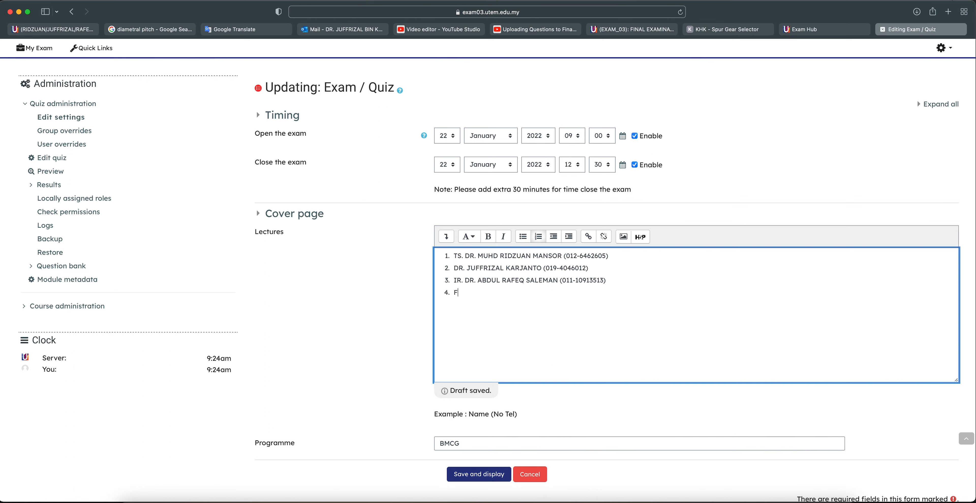
key(BackSpace)
key(BackSpace)
key(BackSpace)
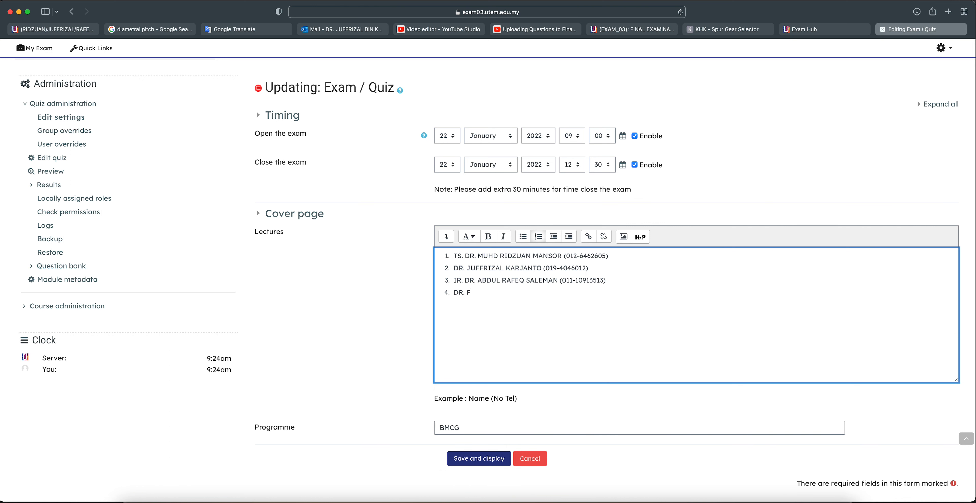
text((000-00000000)
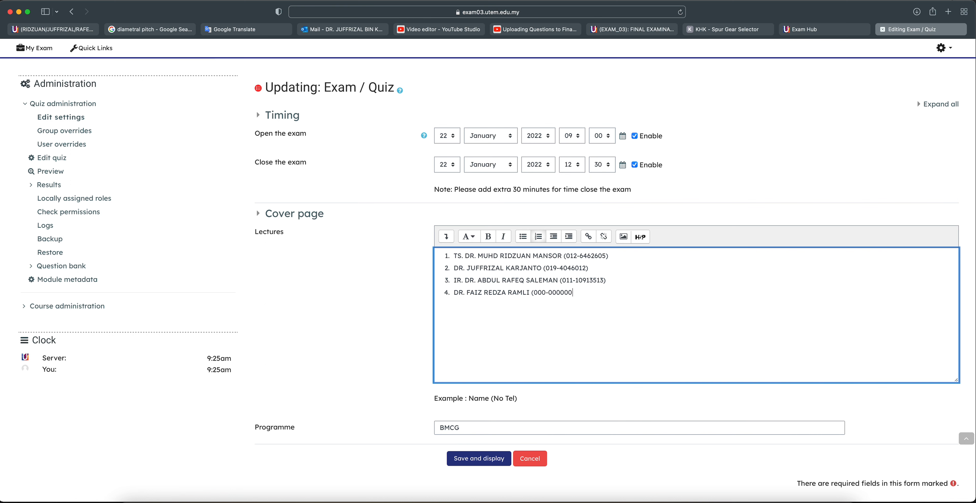
text())
Replace the Programme value BMCG with DMC and save the exam settings
scroll(530, 396, down, 1)
drag(481, 400, 433, 399)
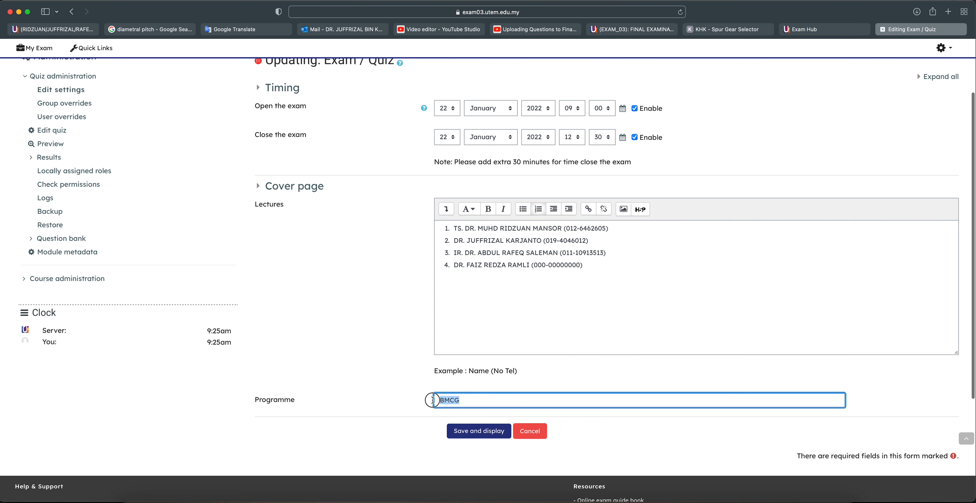
text(DMC)
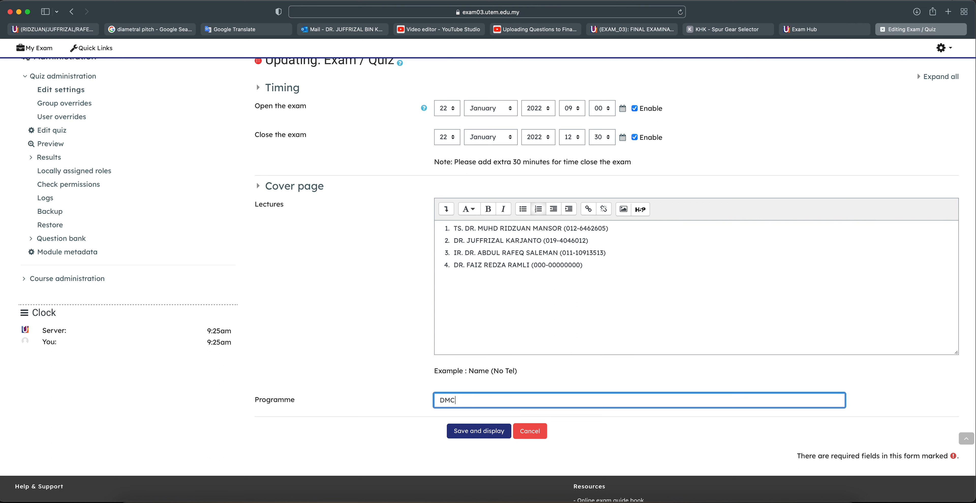
key(BackSpace)
key(BackSpace)
text(DMC)
click(493, 431)
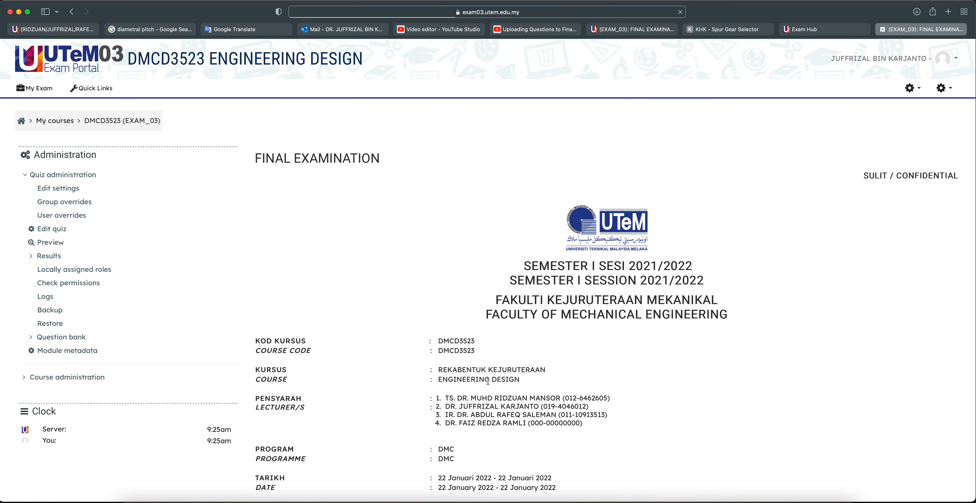
scroll(488, 381, down, 2)
drag(446, 389, 592, 389)
scroll(593, 390, down, 1)
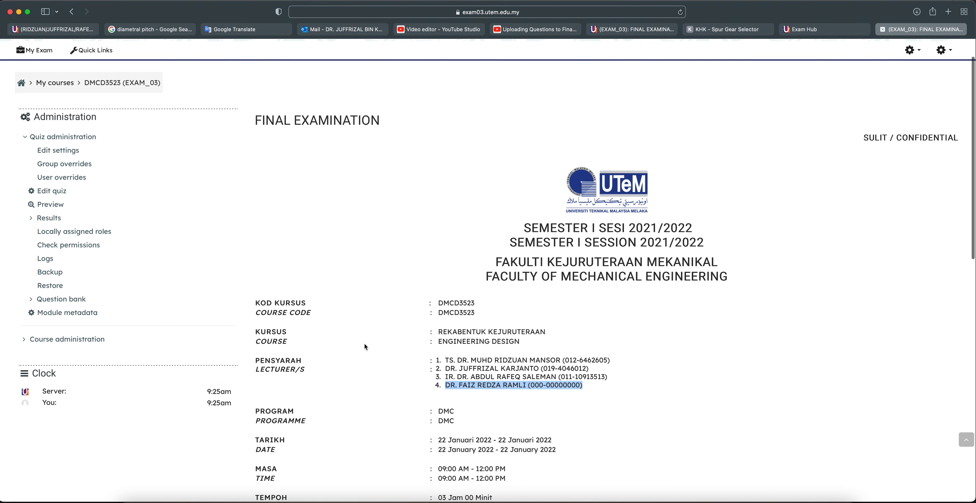
scroll(465, 358, down, 5)
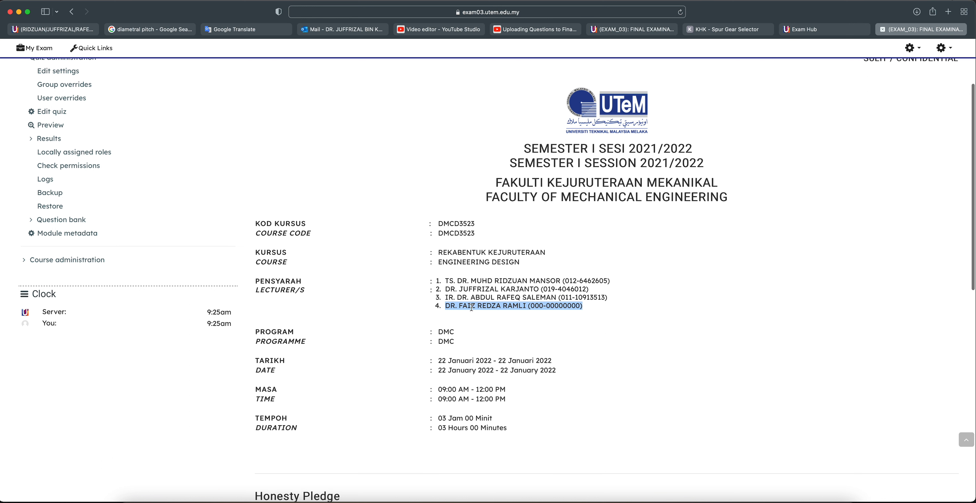
drag(440, 221, 525, 262)
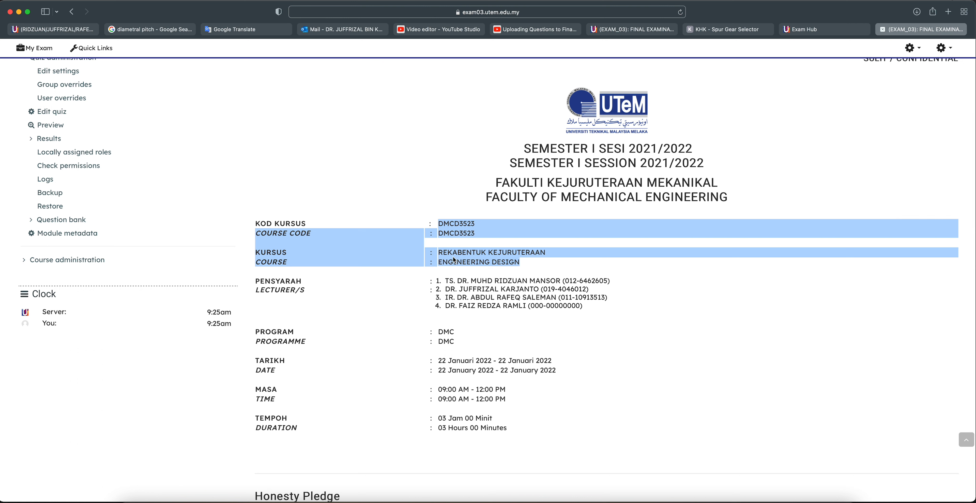
click(456, 308)
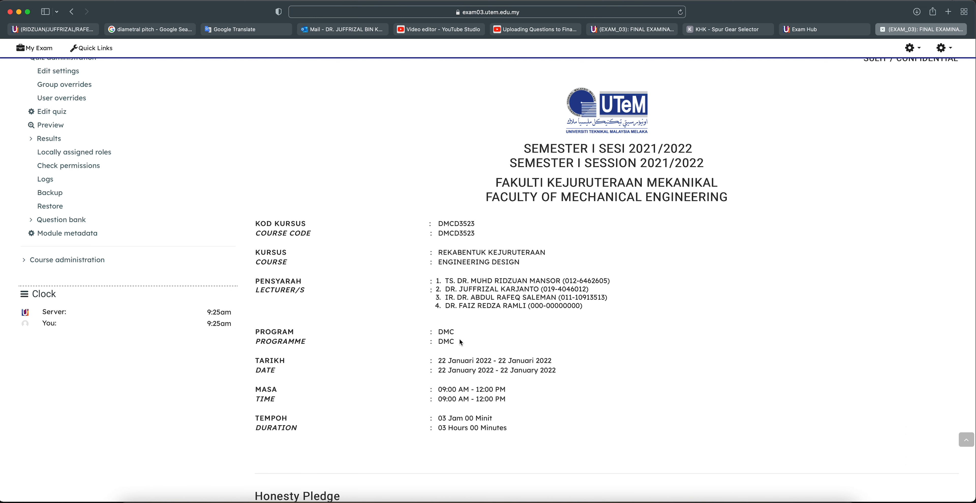
click(436, 226)
drag(436, 225, 519, 262)
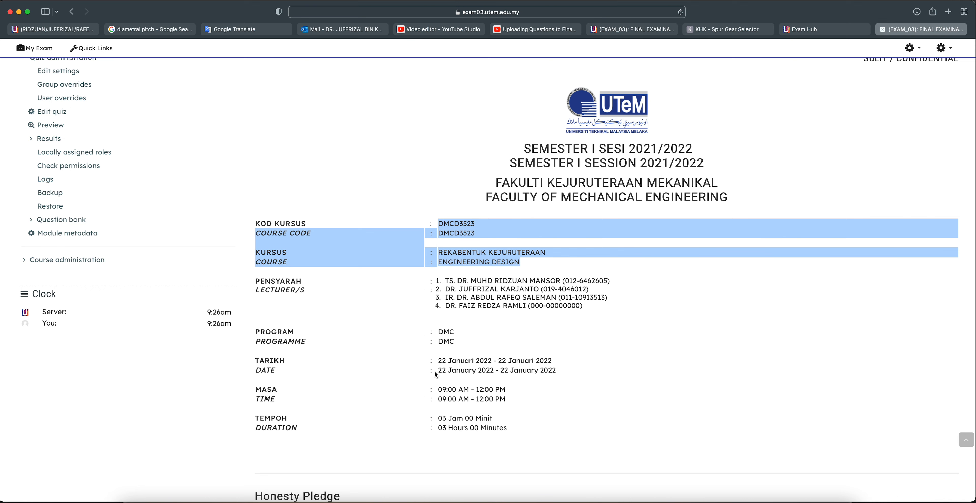
scroll(434, 372, up, 5)
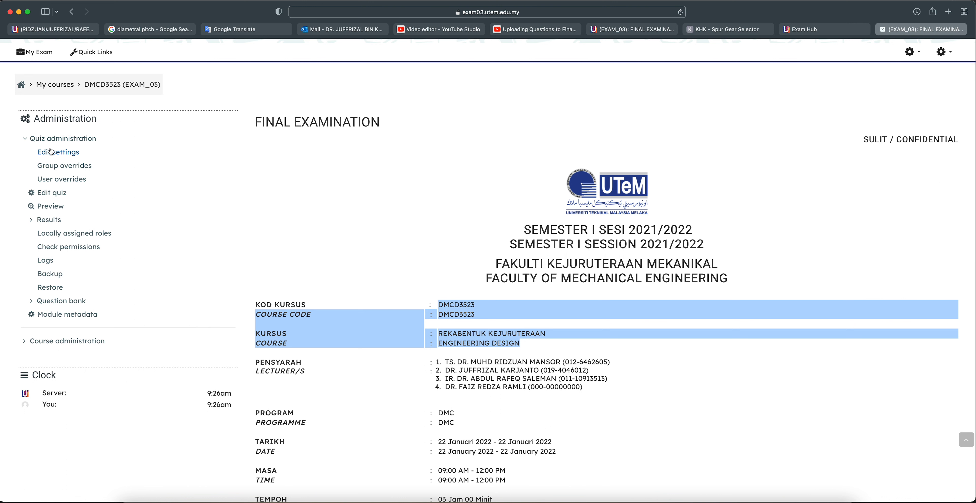
Go to the question bank's Edit categories page and focus the Add category Name field
click(58, 302)
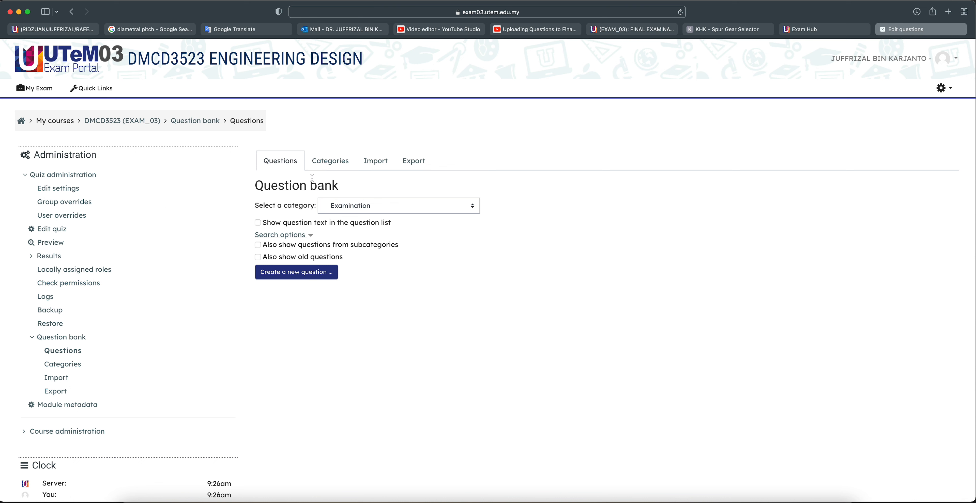
click(324, 165)
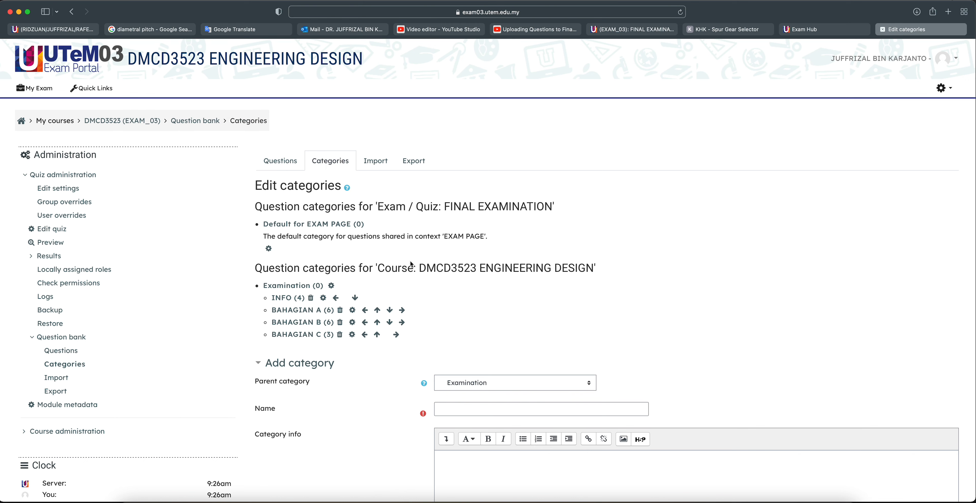
scroll(410, 260, down, 5)
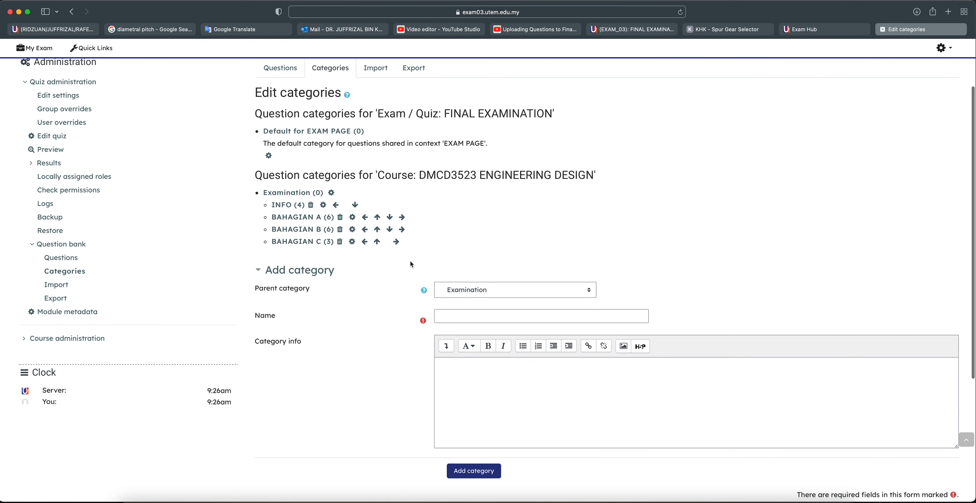
scroll(413, 264, down, 1)
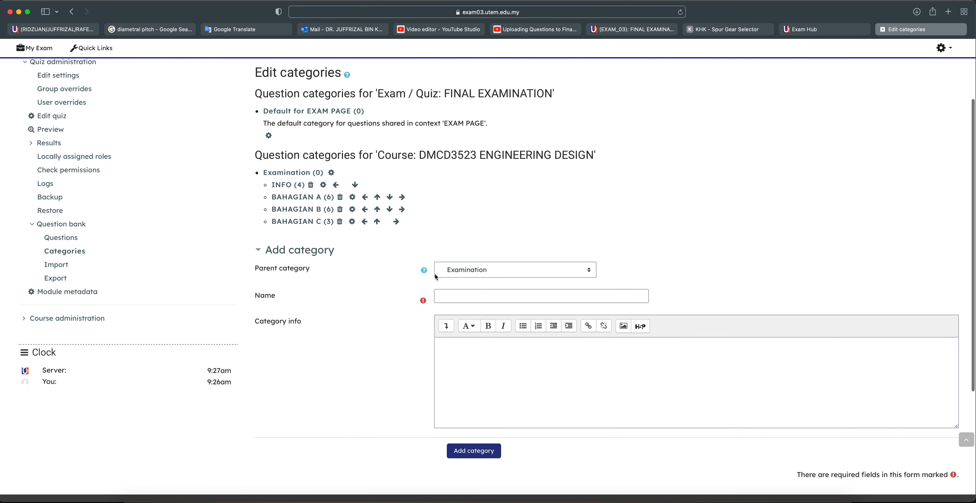
scroll(435, 274, down, 1)
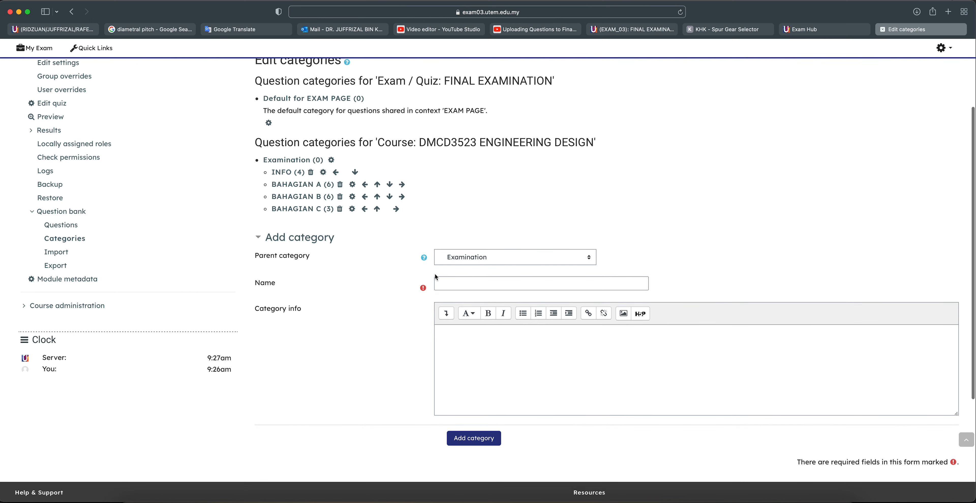
click(461, 282)
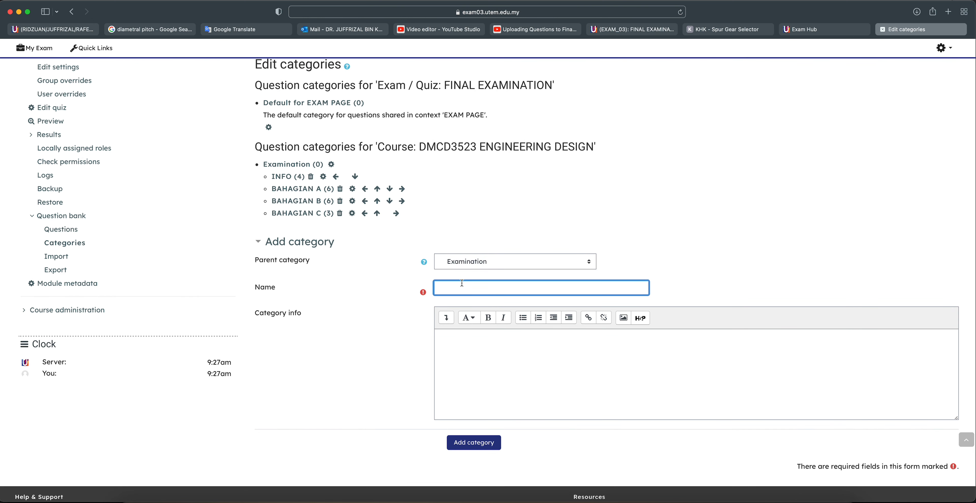
scroll(462, 284, down, 1)
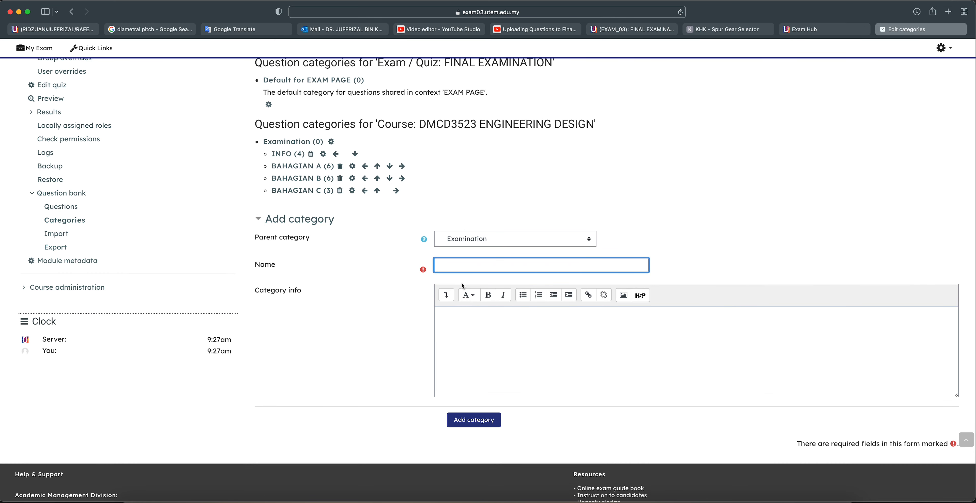
Create category 'FINAL EXAM DMCD3523' with Examination kept as its parent
click(484, 236)
click(704, 241)
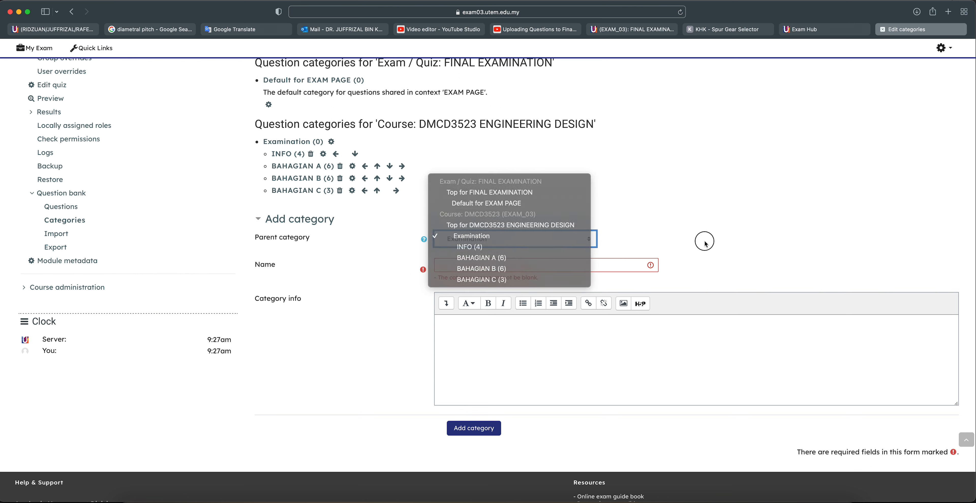
click(473, 264)
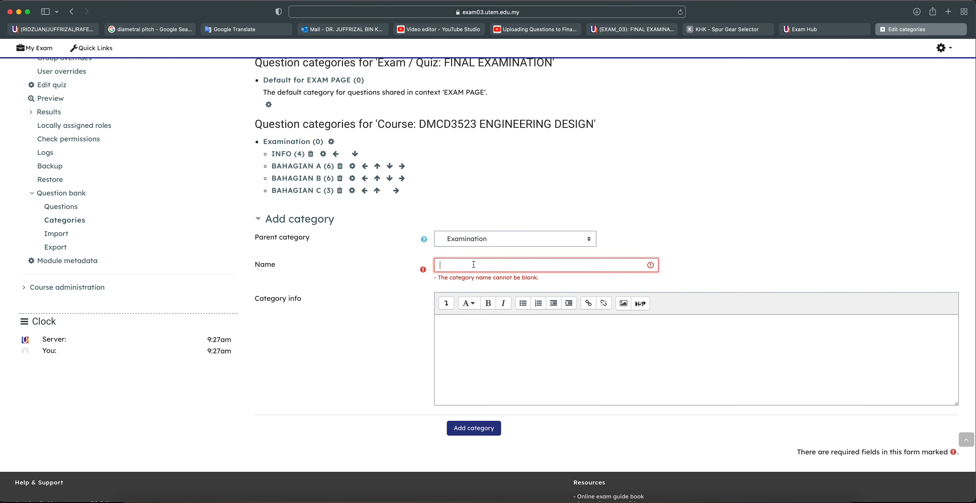
text(FINAL EXAM DM)
text(CD3523)
click(483, 431)
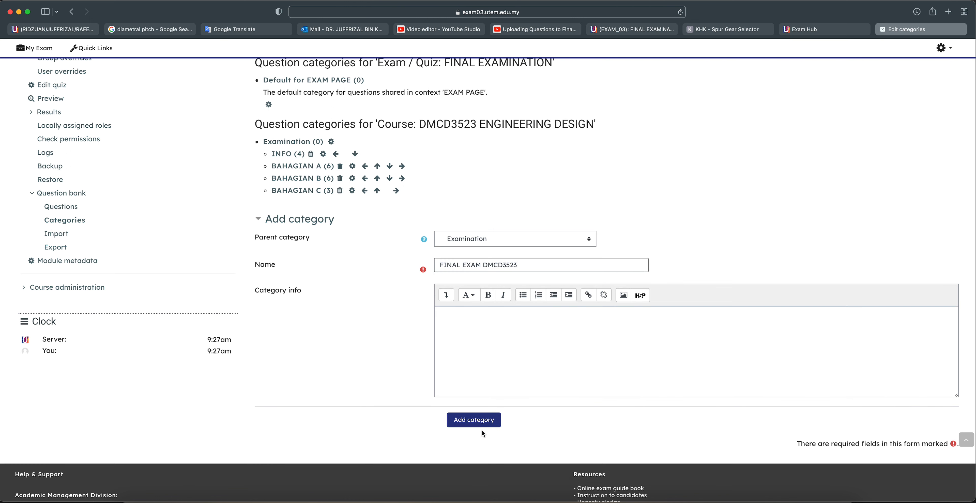
click(480, 425)
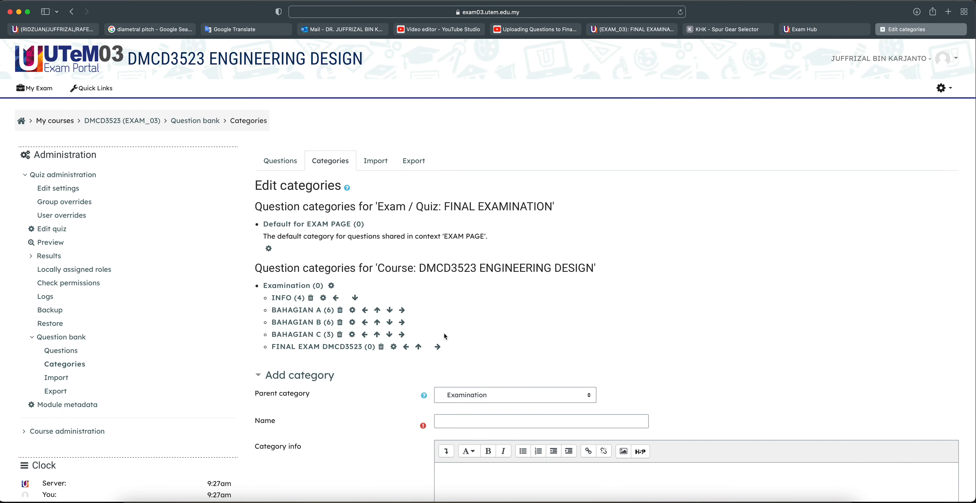
Switch from Edit categories to the question bank's Questions listing
scroll(443, 333, down, 1)
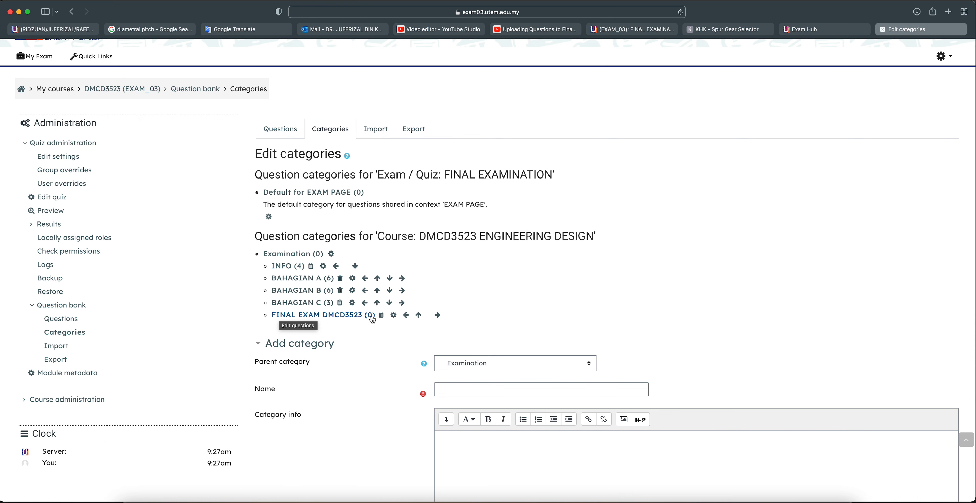
scroll(372, 320, down, 3)
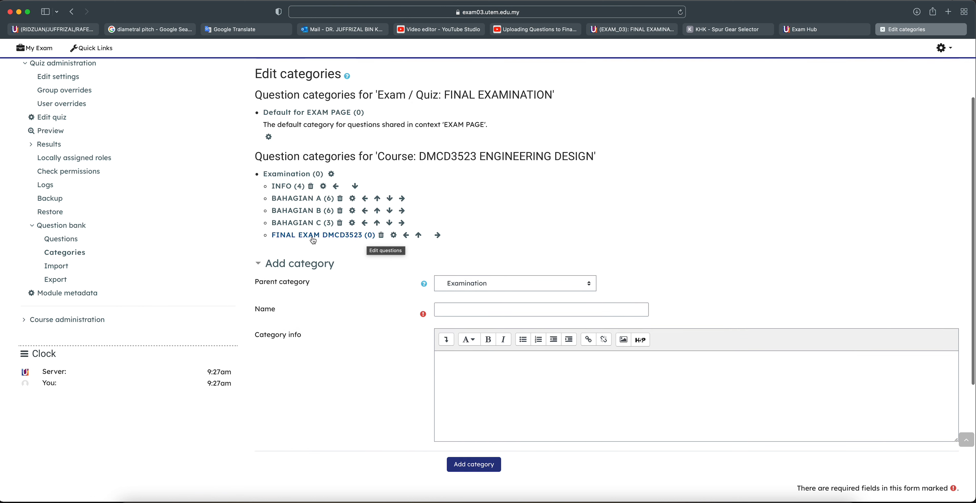
scroll(300, 183, up, 3)
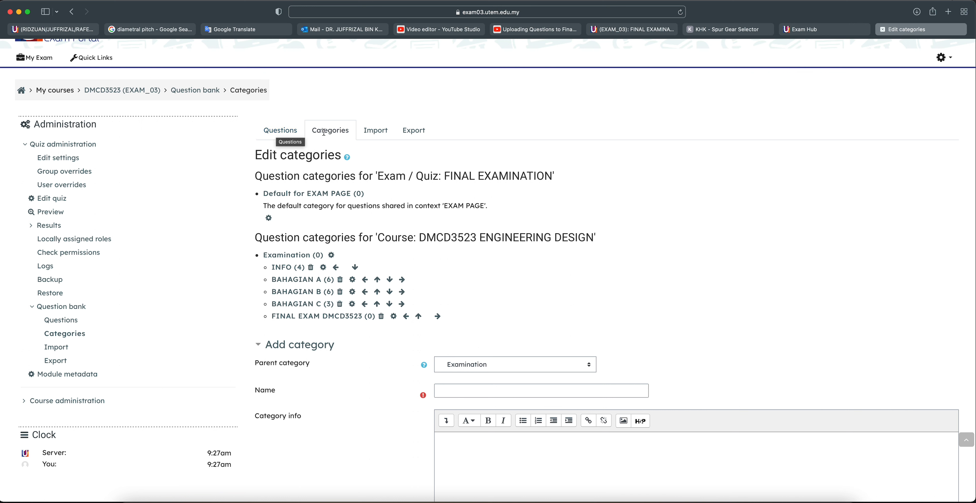
click(276, 132)
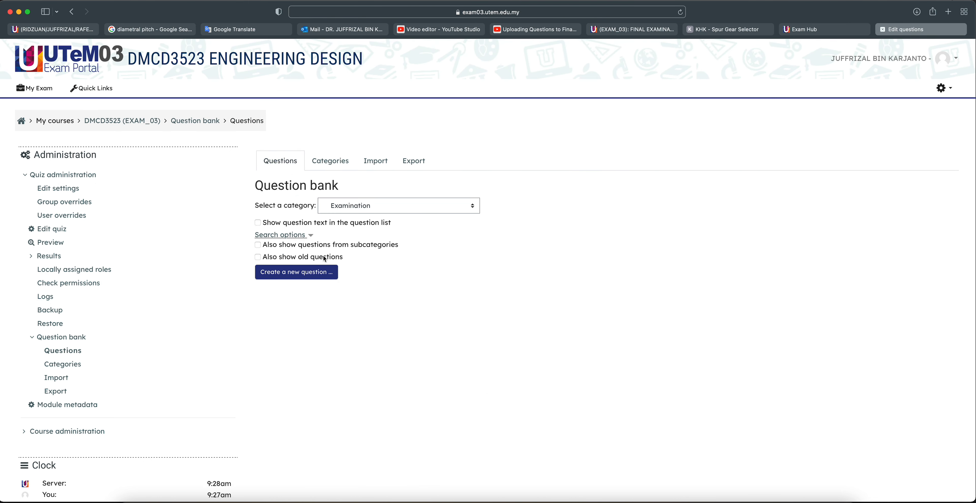
Choose the Essay type and open a new question form
click(305, 272)
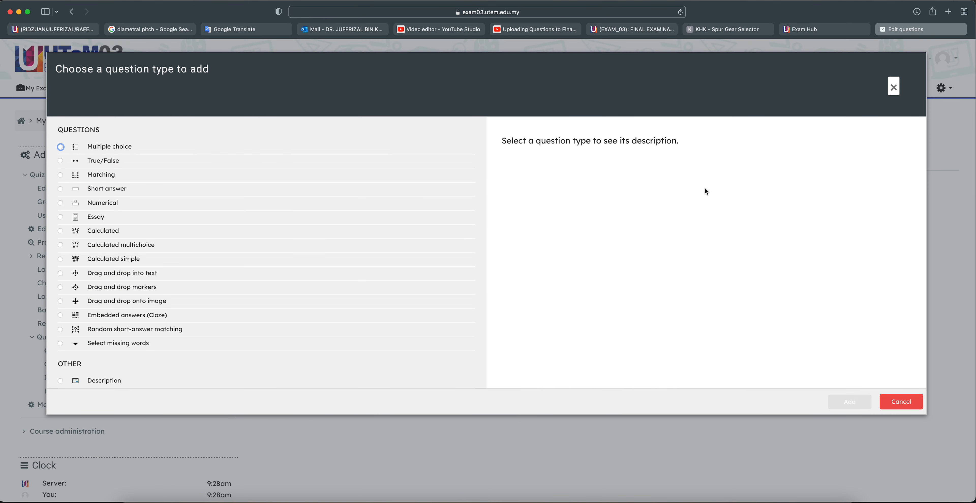
click(893, 86)
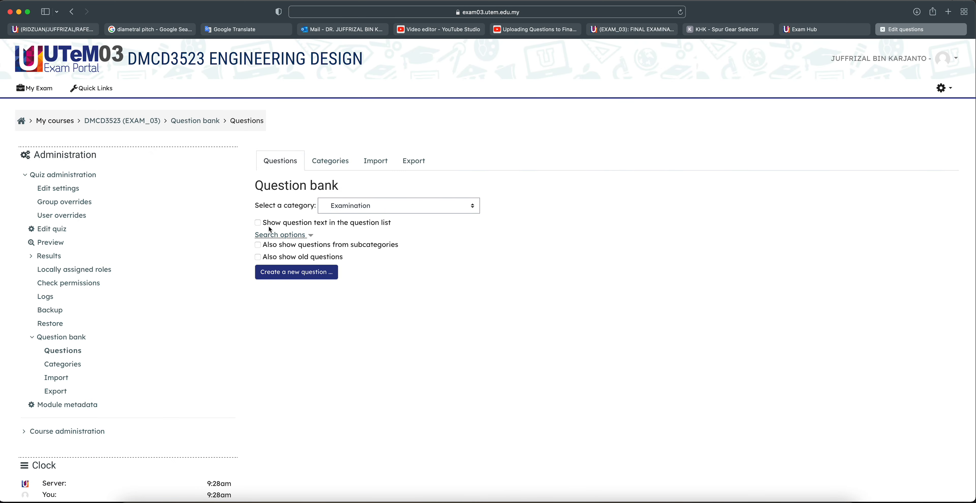
click(275, 276)
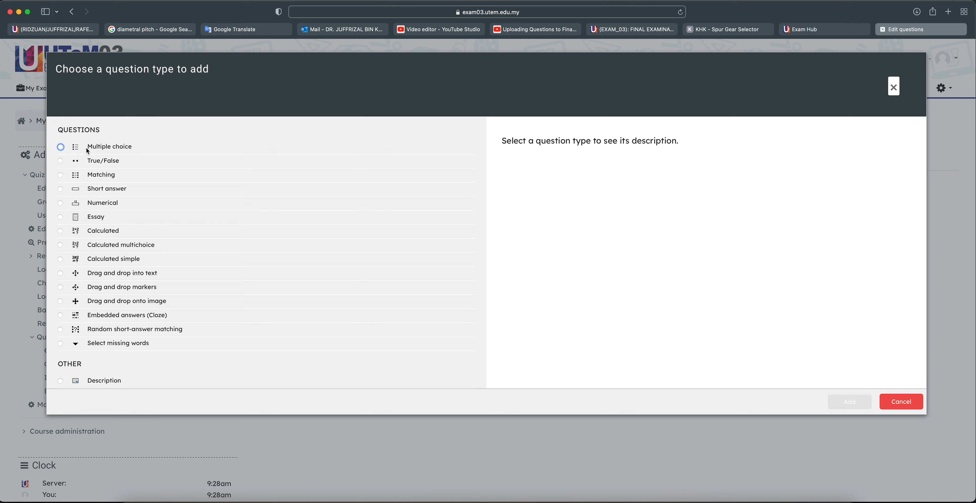
click(61, 217)
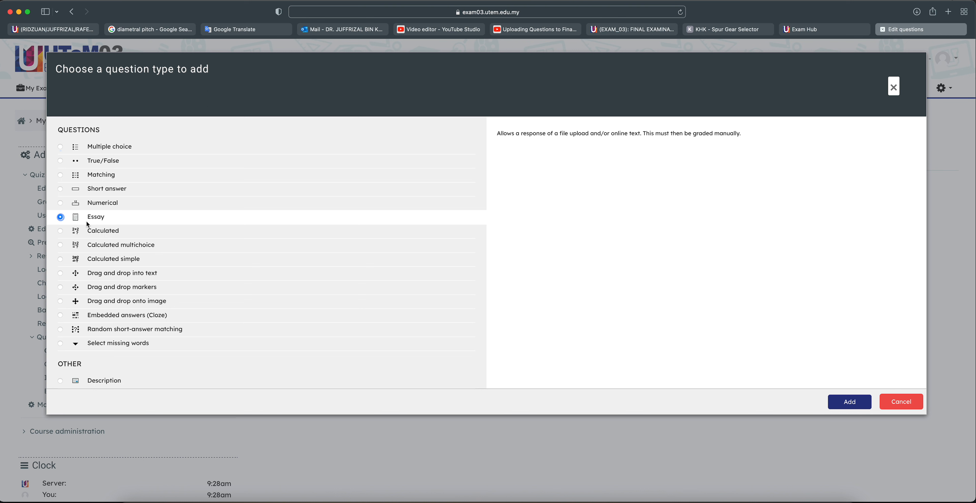
click(849, 402)
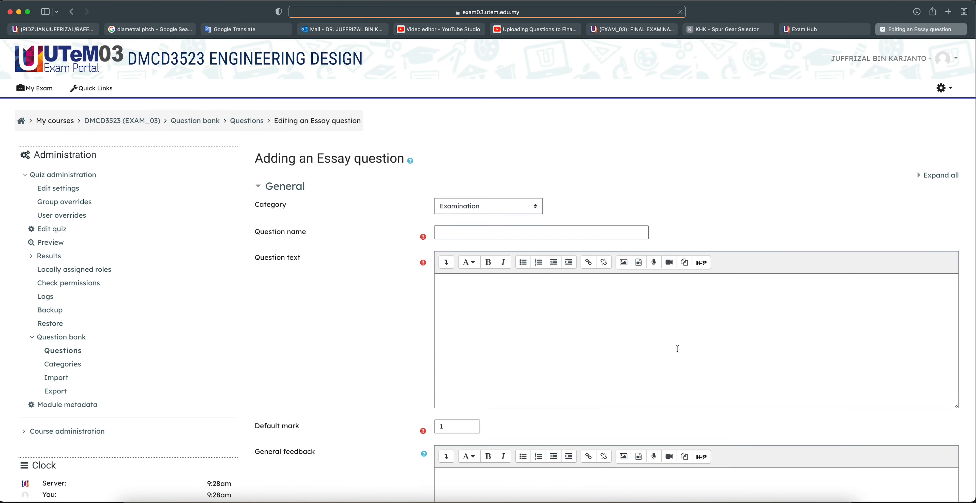
Enter DMCD3523 as the question name, correcting the typed name along the way
scroll(610, 321, down, 2)
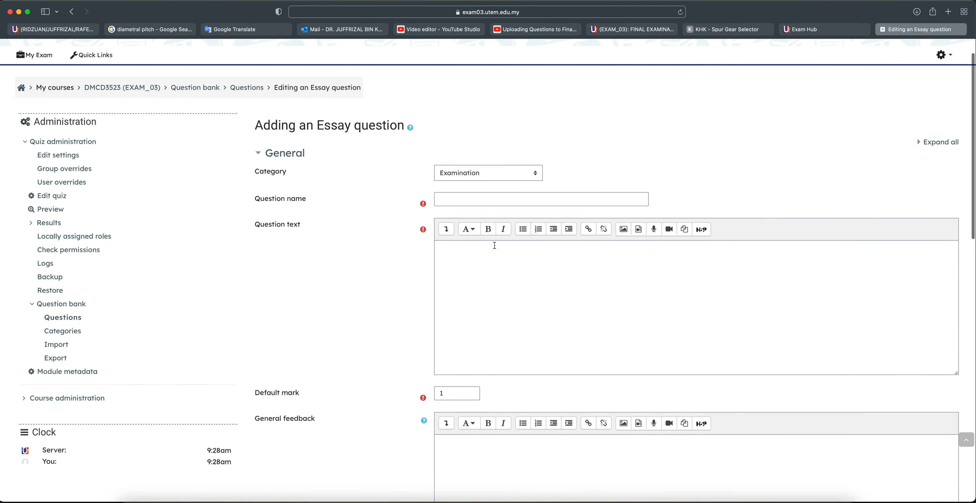
click(464, 199)
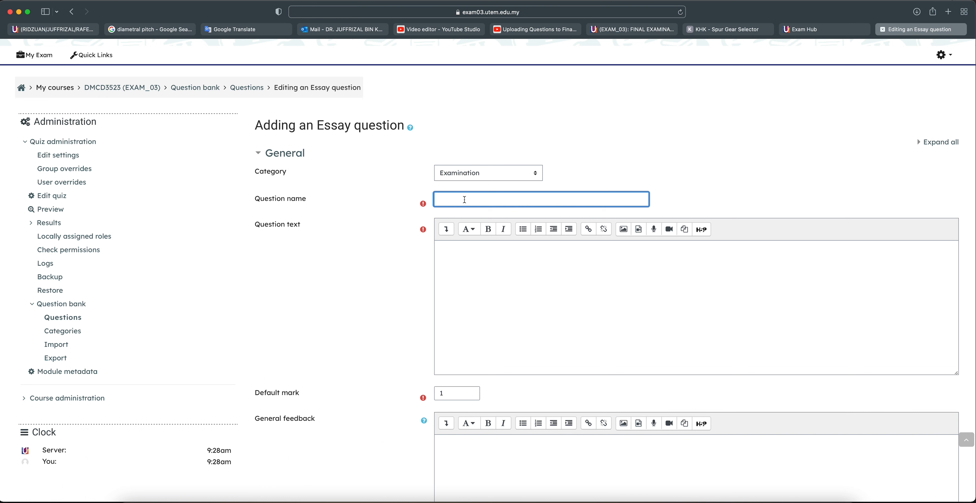
text(DMCD3523)
click(461, 199)
key(BackSpace)
key(BackSpace)
text(3523 SET A)
key(BackSpace)
key(BackSpace)
key(BackSpace)
key(BackSpace)
click(461, 198)
key(BackSpace)
click(484, 256)
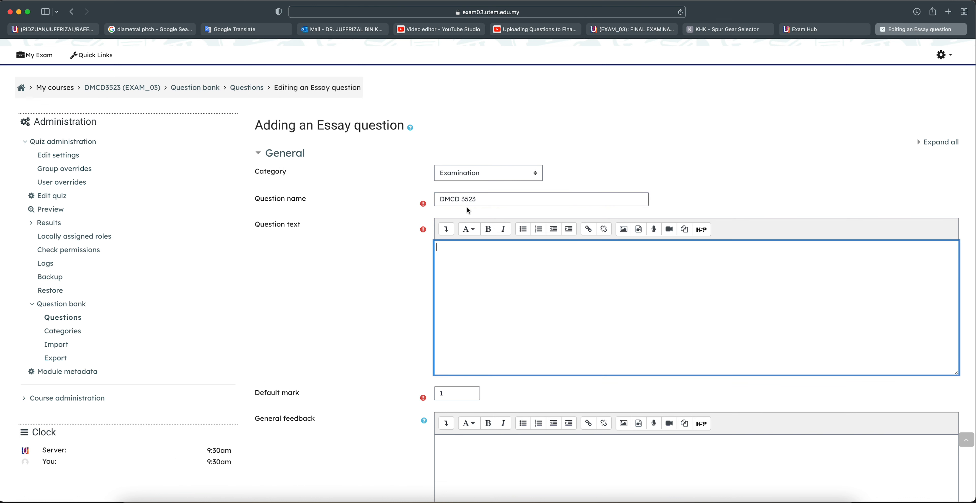
click(461, 200)
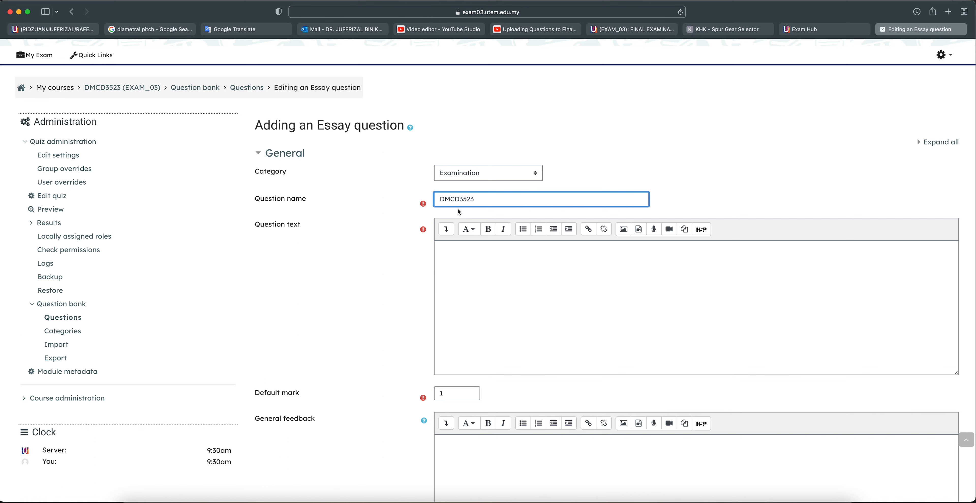
click(489, 270)
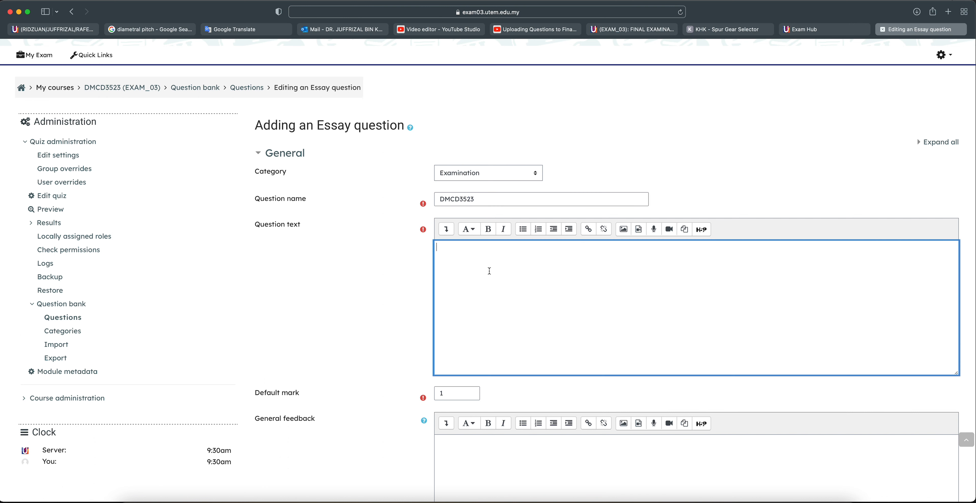
Type 'Please download your Exam Questions HERE' as the question text, fixing typos
text(PLEA)
key(BackSpace)
key(BackSpace)
key(BackSpace)
text(lease)
key(BackSpace)
key(BackSpace)
key(BackSpace)
key(BackSpace)
key(BackSpace)
text(ease )
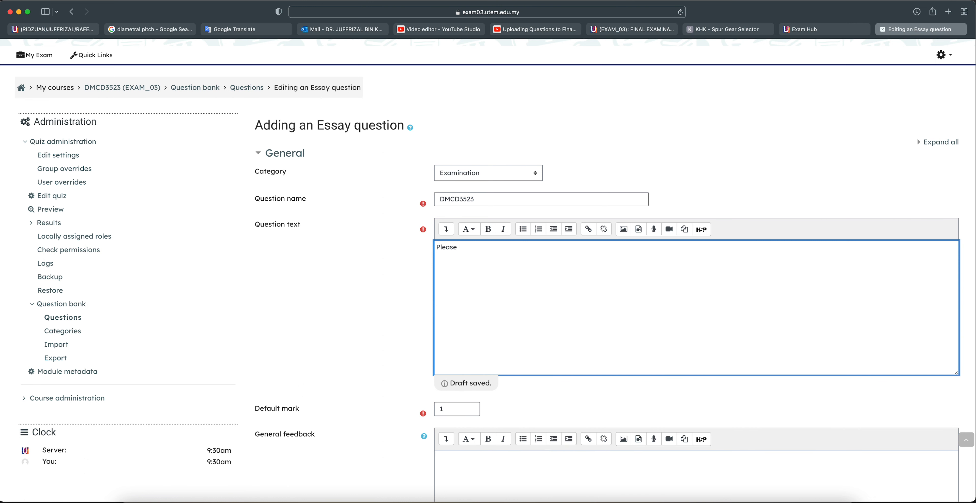
text(download your )
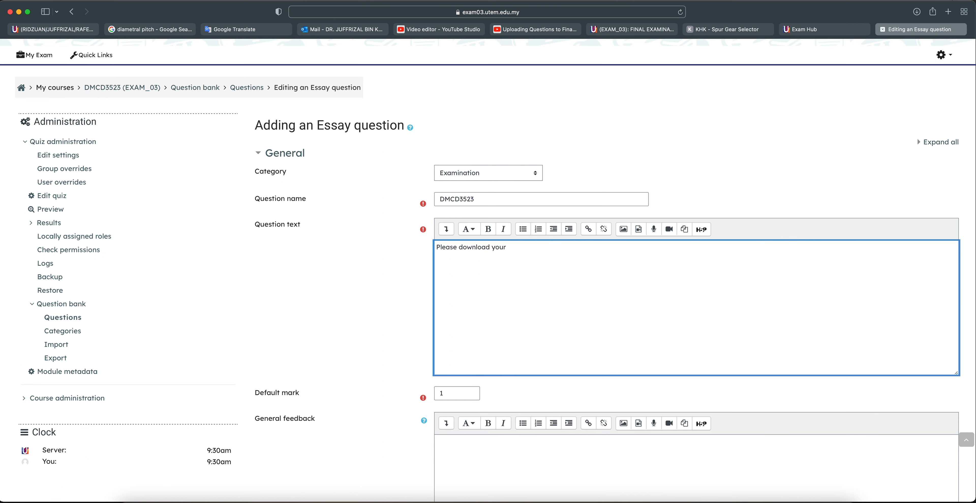
text(Exam )
text(Qestions)
key(BackSpace)
key(BackSpace)
key(BackSpace)
key(BackSpace)
key(BackSpace)
key(BackSpace)
key(BackSpace)
key(BackSpace)
text(uestions HERE)
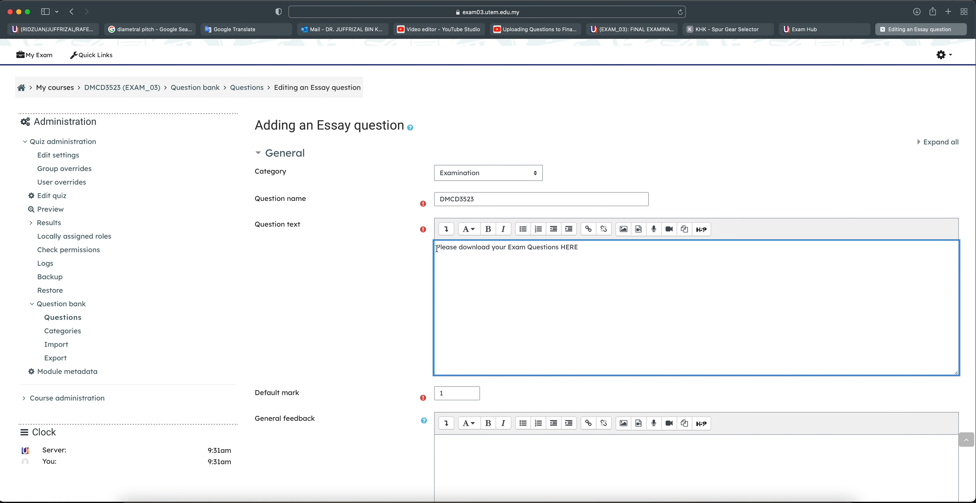
Select the whole question text sentence, ready to make it a link
drag(435, 249, 581, 248)
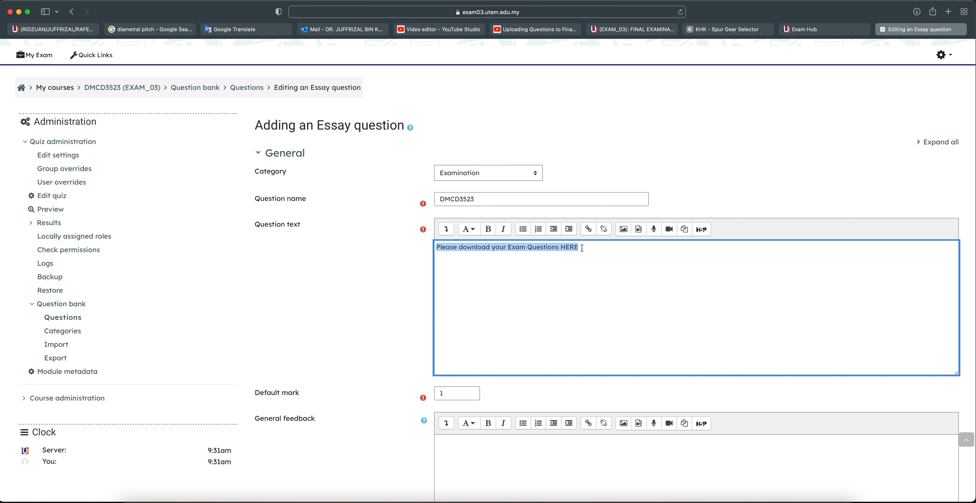
click(579, 248)
drag(560, 248, 578, 248)
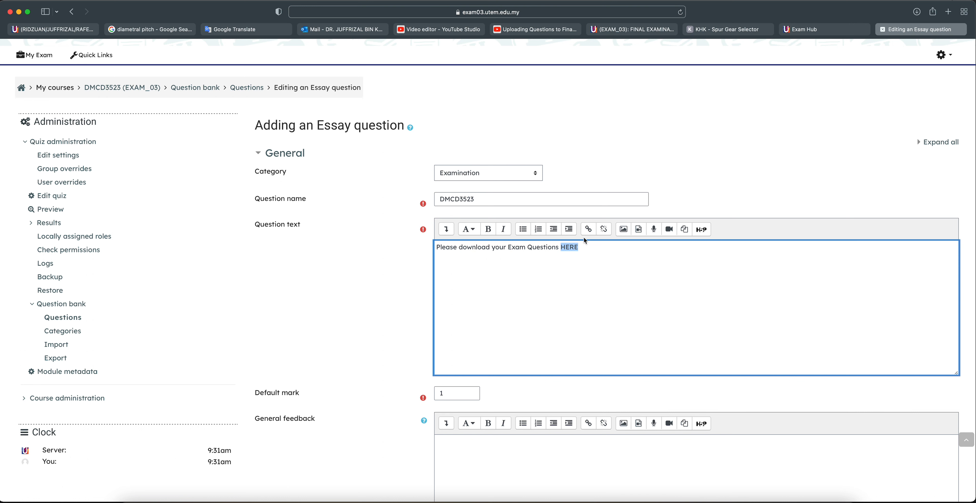
scroll(566, 257, down, 1)
scroll(565, 257, down, 2)
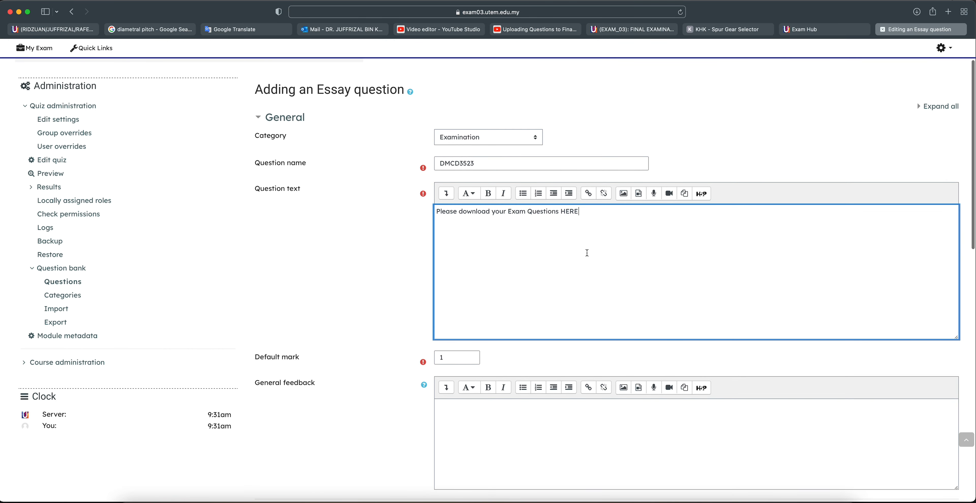
drag(578, 211, 435, 210)
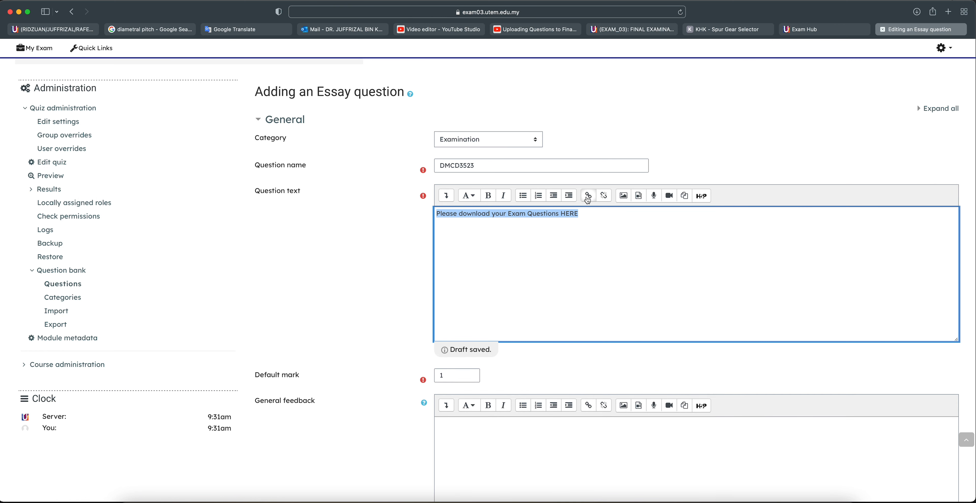
Link the sentence to an uploaded 'TUTORIAL 7 (Gears) - SOLUTION' PDF, opening in a new window
click(587, 196)
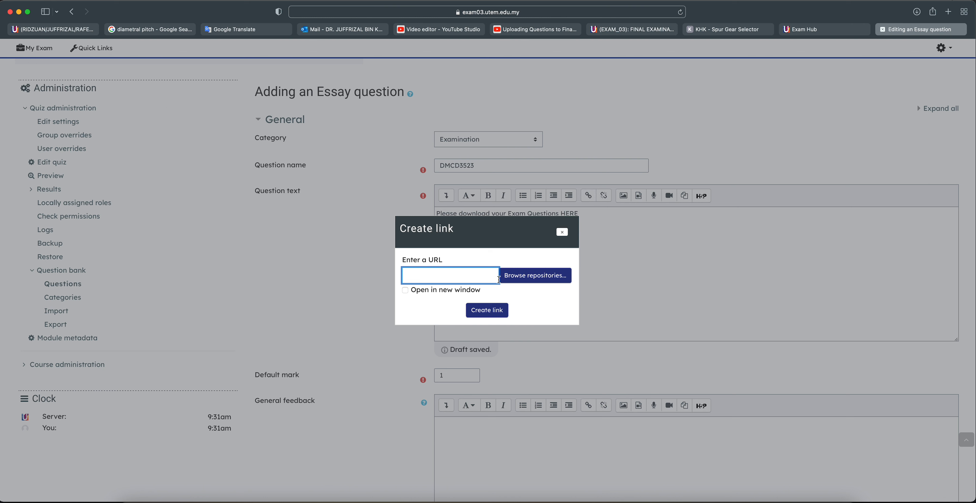
click(405, 292)
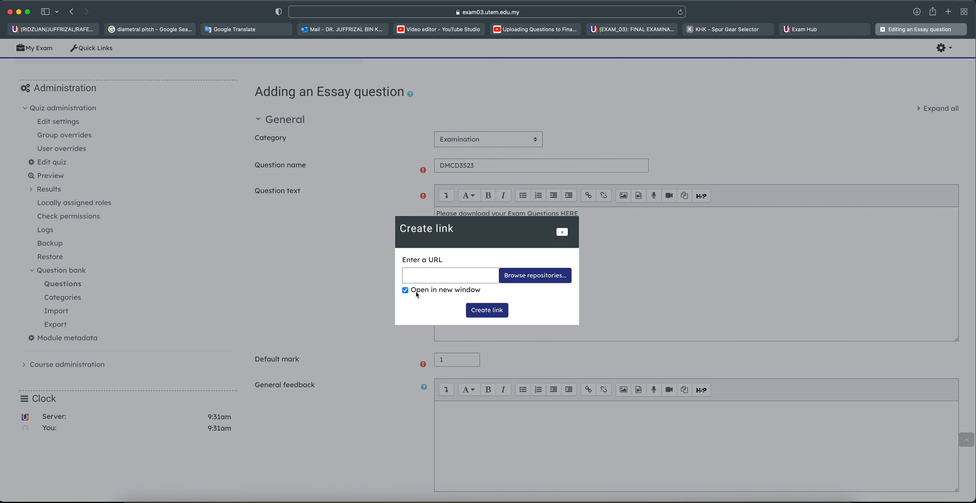
click(516, 278)
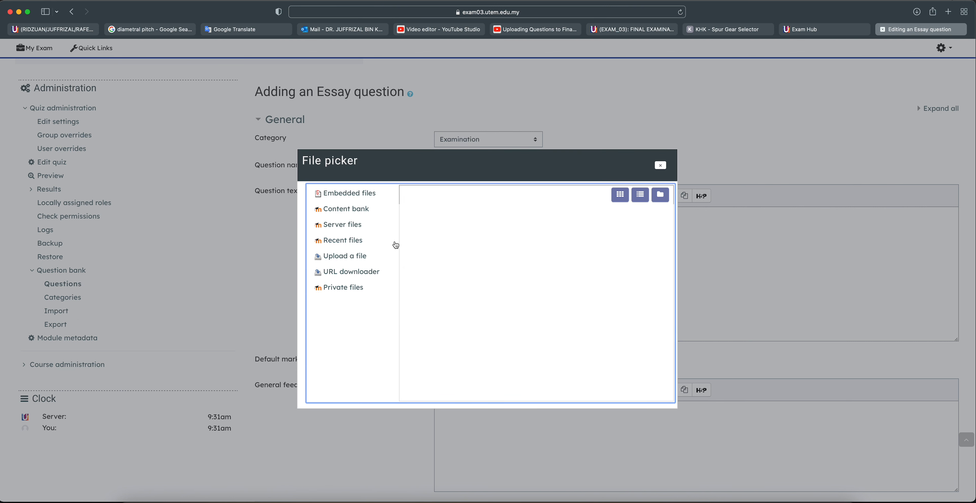
click(344, 260)
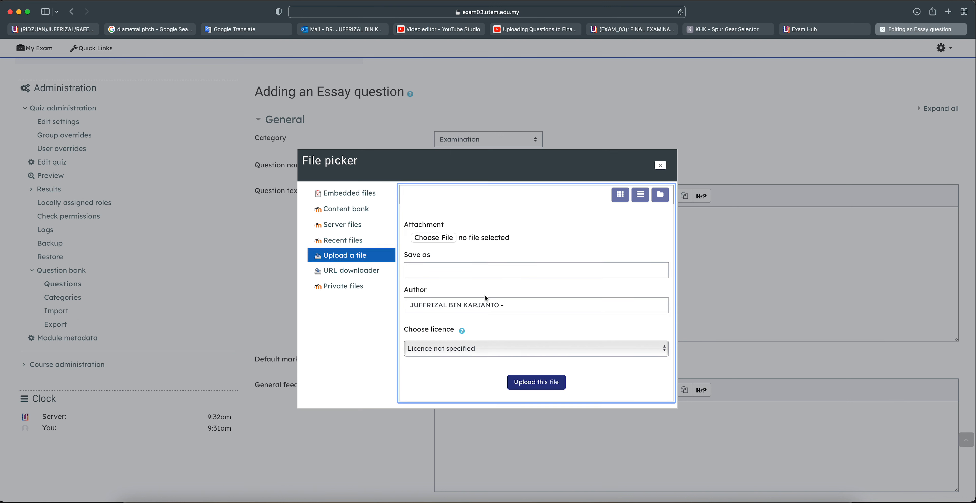
click(427, 238)
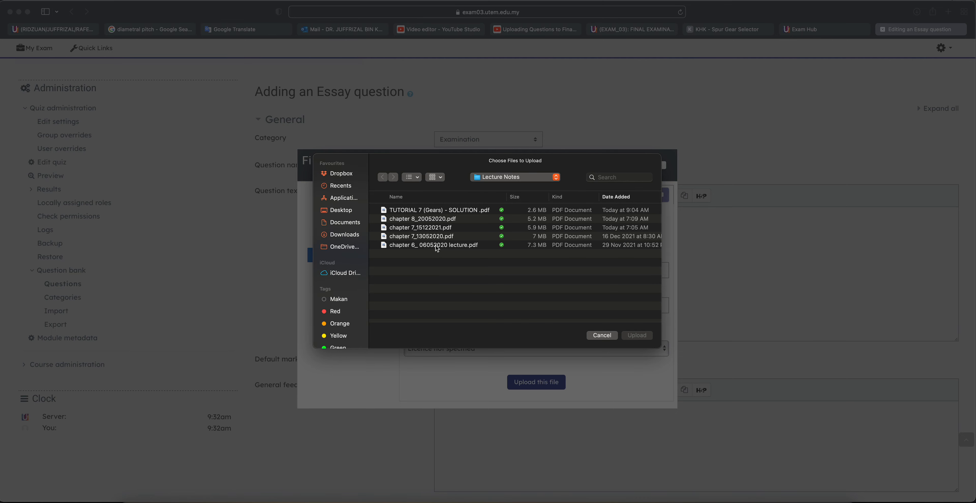
click(411, 211)
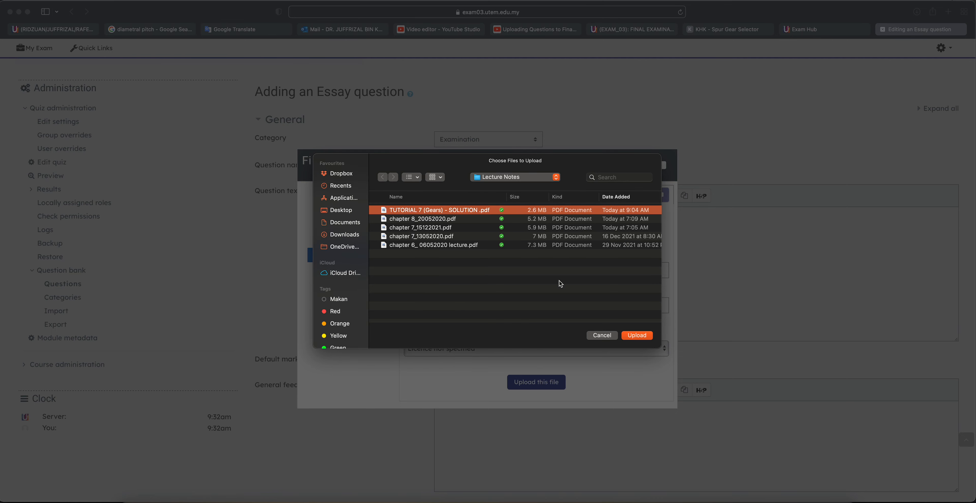
click(637, 335)
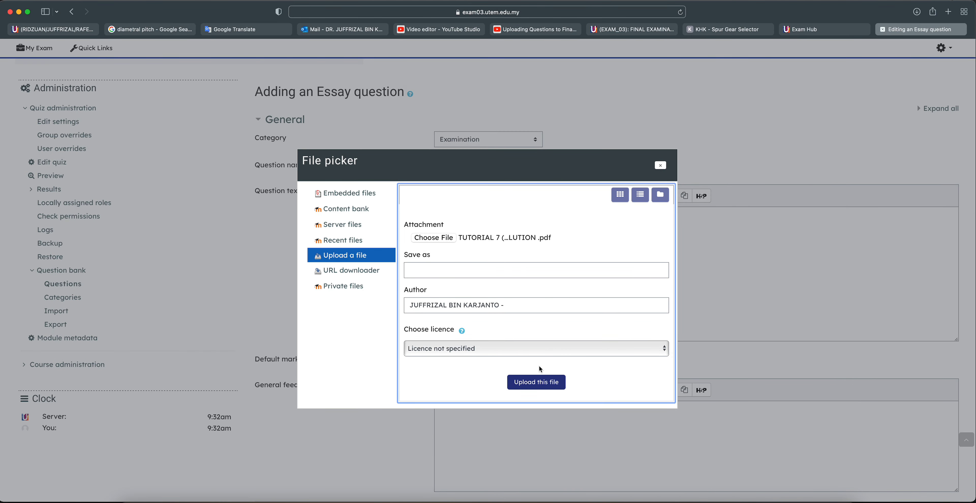
click(542, 383)
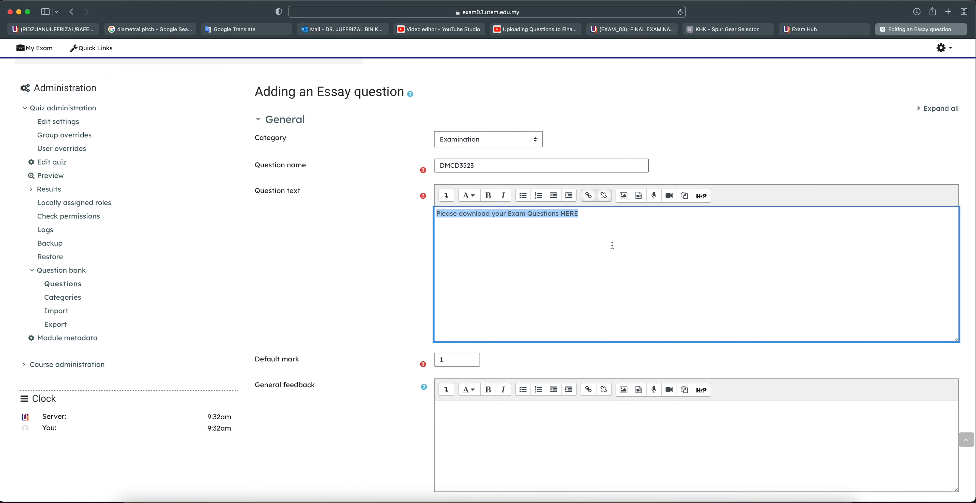
click(573, 273)
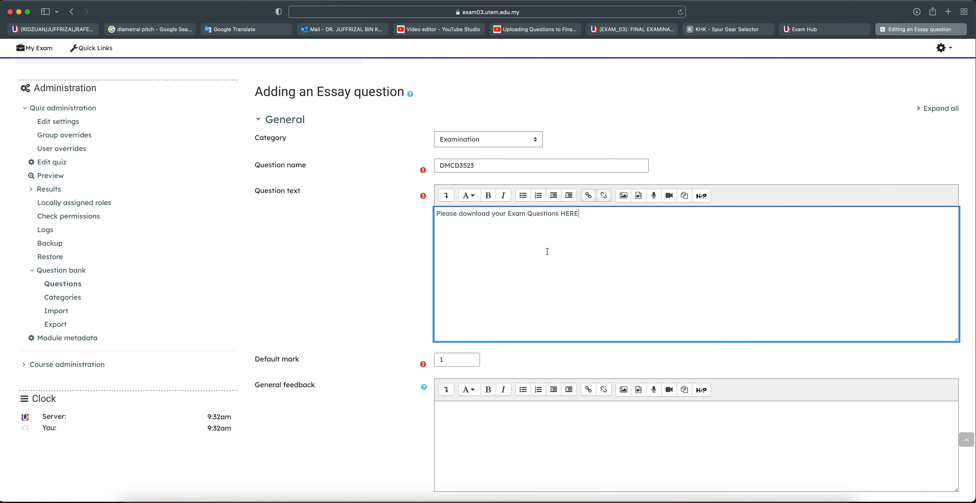
Set Response format under Response options to No online text
scroll(532, 302, down, 5)
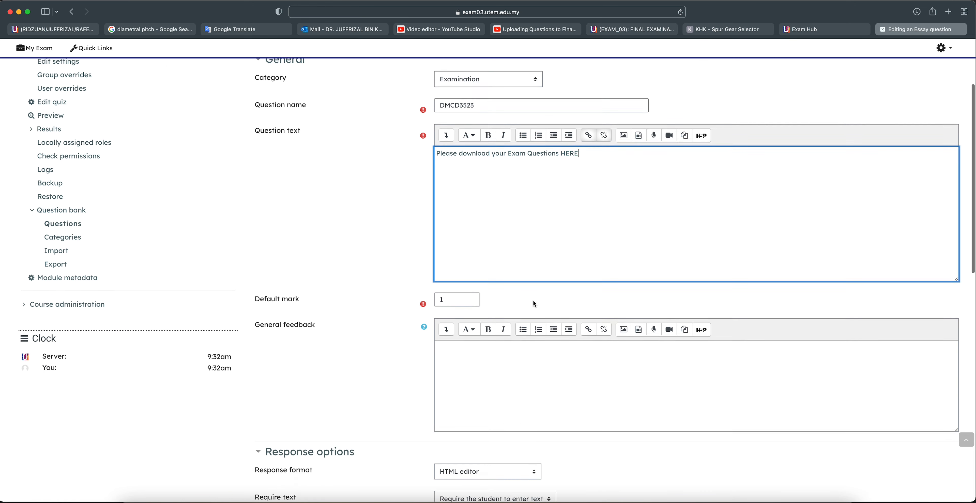
scroll(532, 300, down, 3)
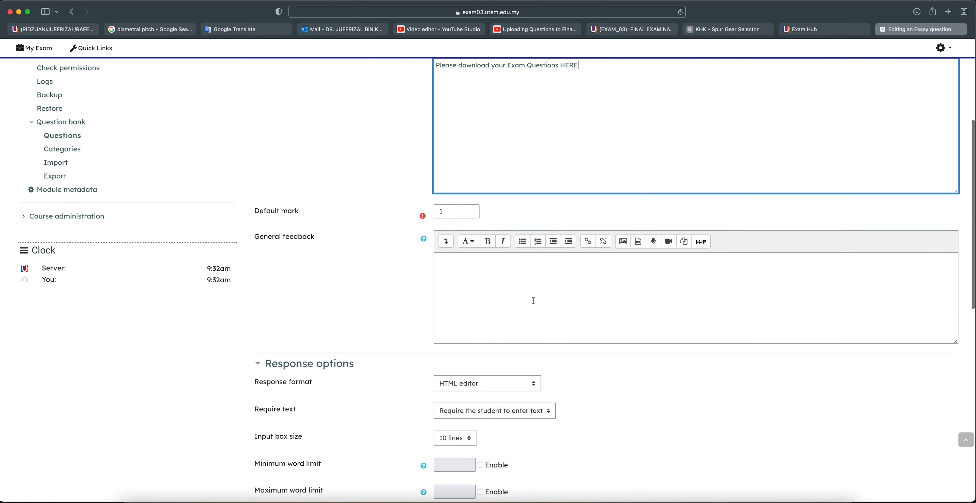
scroll(533, 299, down, 1)
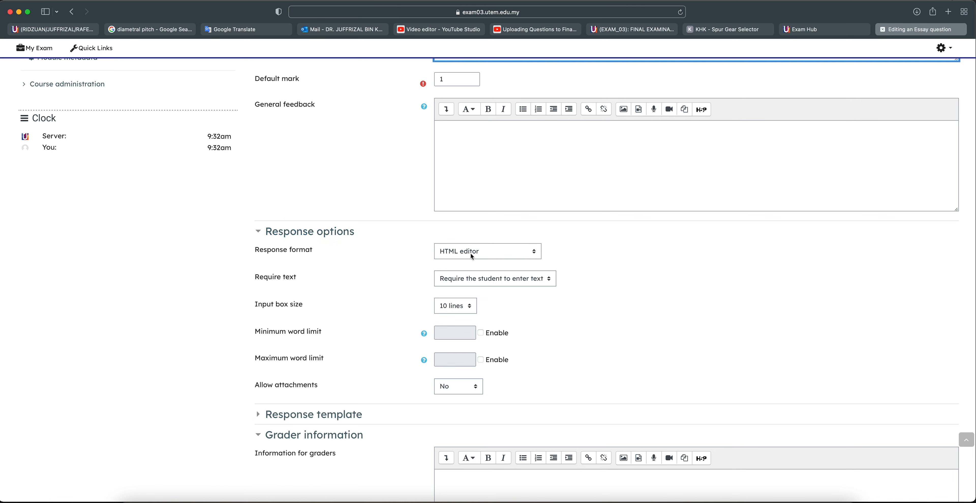
click(478, 253)
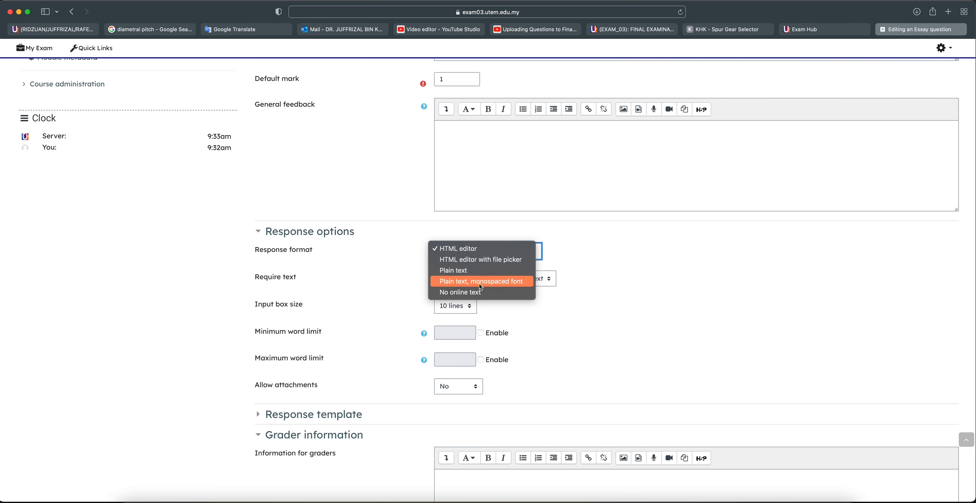
key(Escape)
click(479, 291)
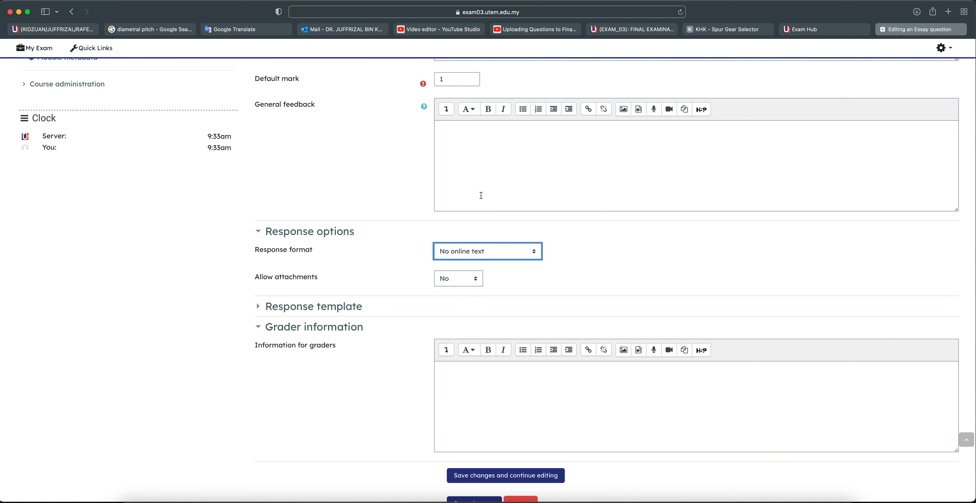
click(481, 248)
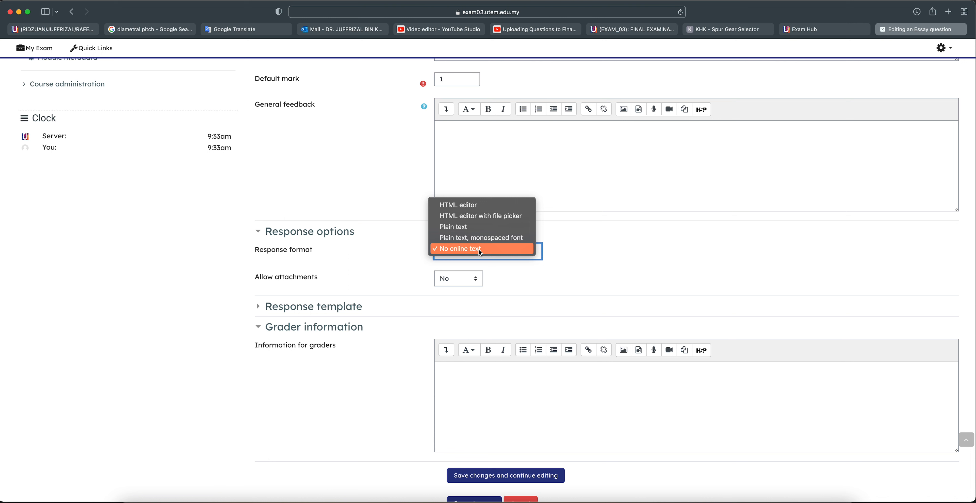
click(489, 251)
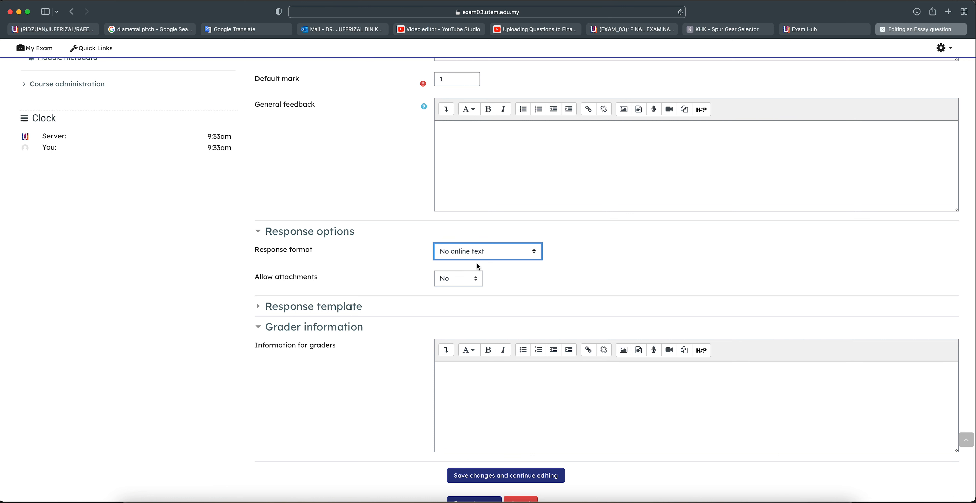
Set Allow attachments to 1 and Require attachments to 1
click(450, 280)
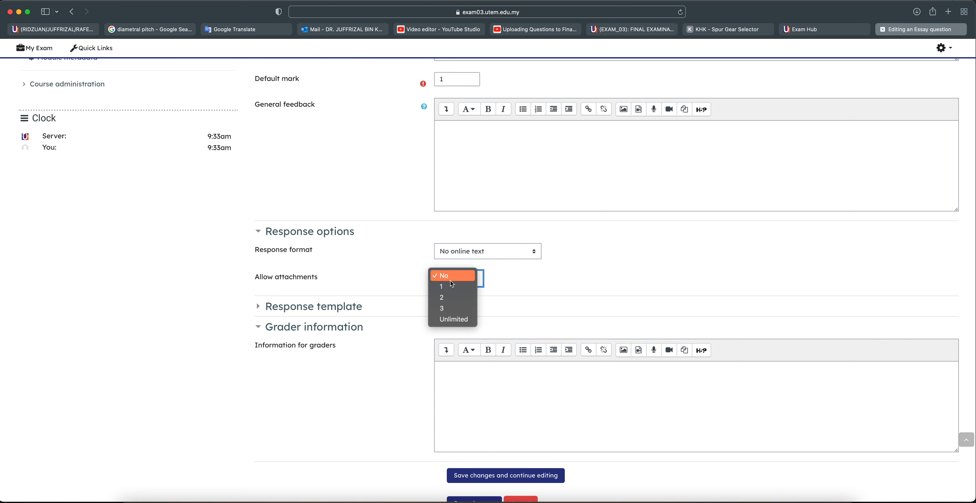
click(452, 283)
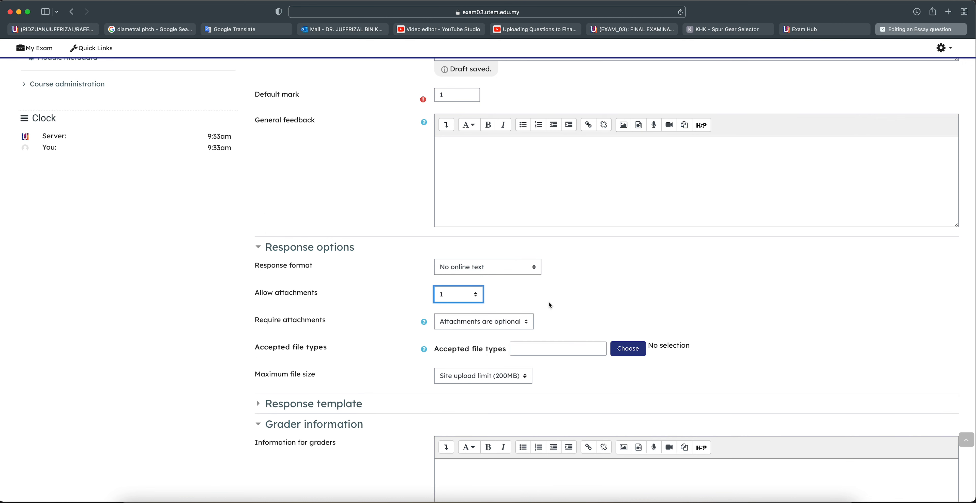
scroll(547, 300, down, 3)
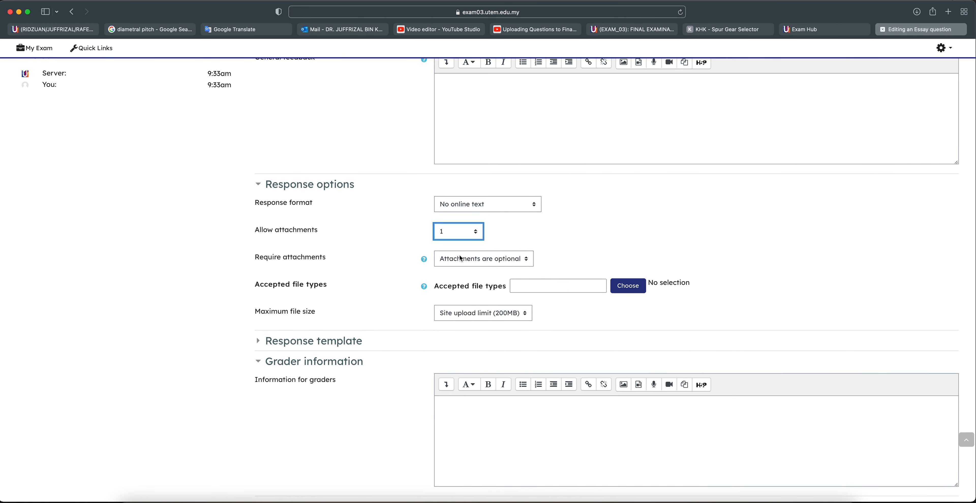
scroll(467, 261, down, 1)
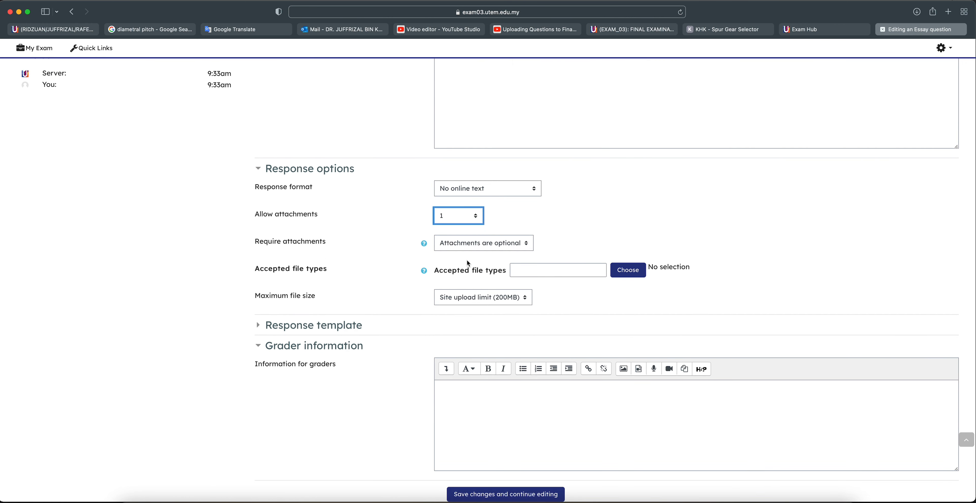
click(496, 243)
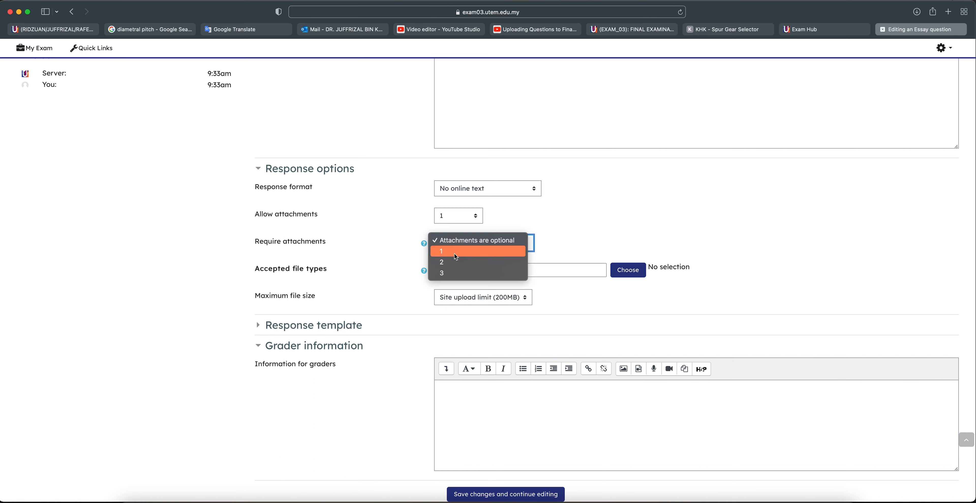
click(454, 251)
click(495, 246)
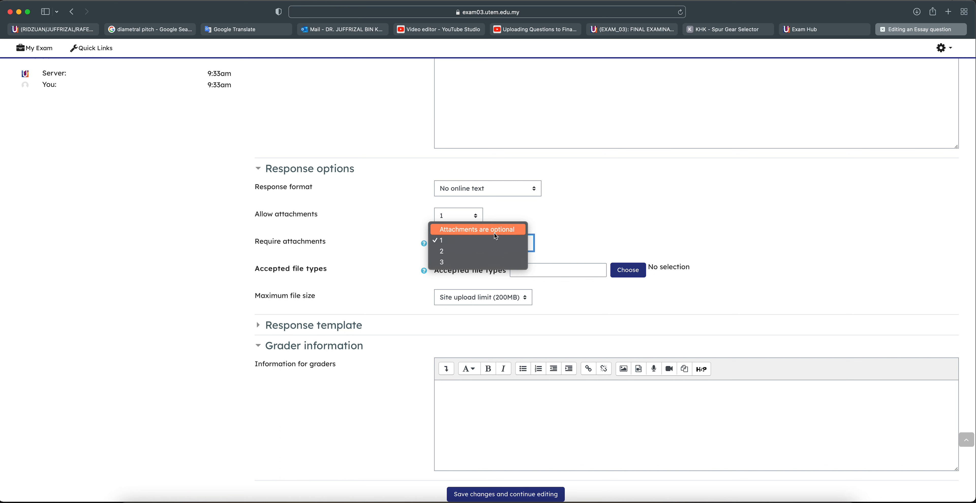
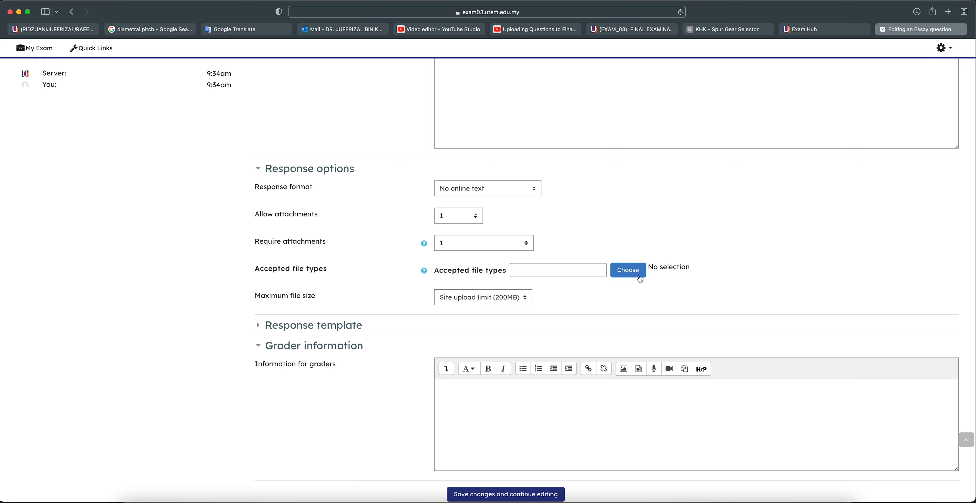
In the accepted file types list, expand Document files and tick PDF document
click(629, 272)
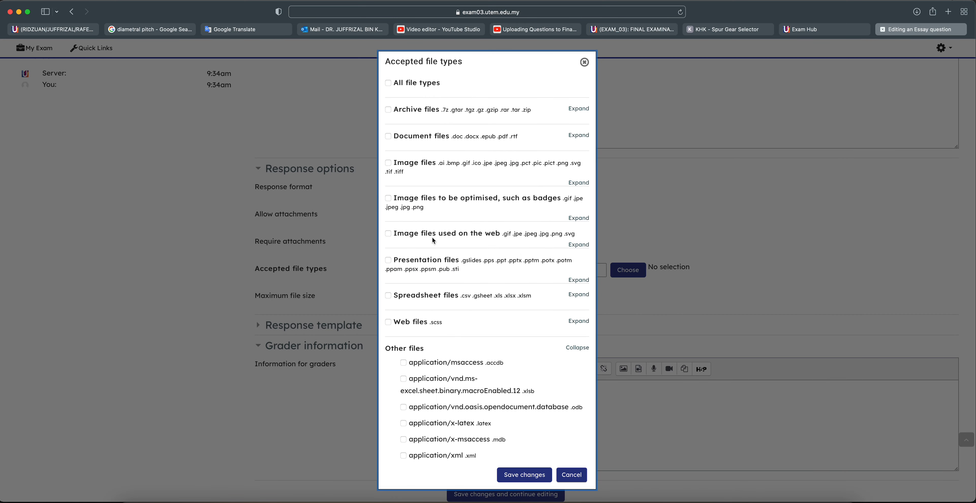
scroll(434, 239, down, 1)
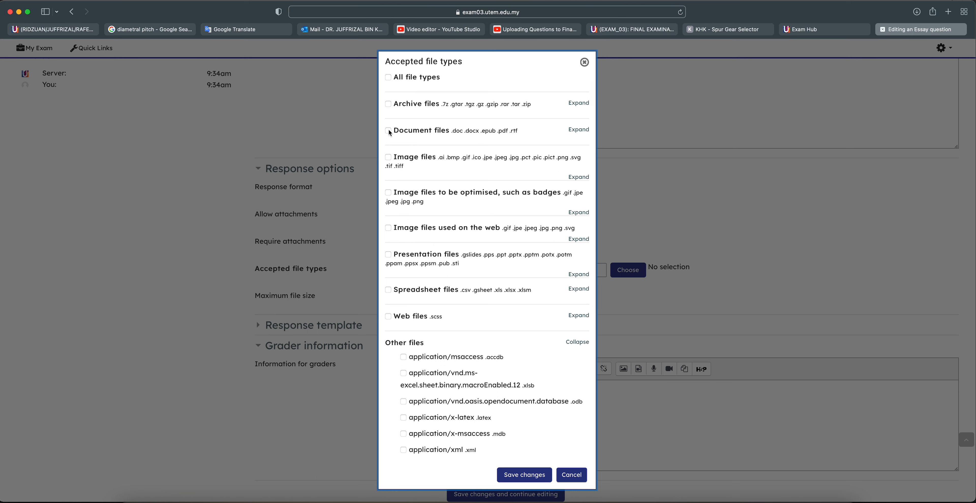
scroll(390, 133, down, 1)
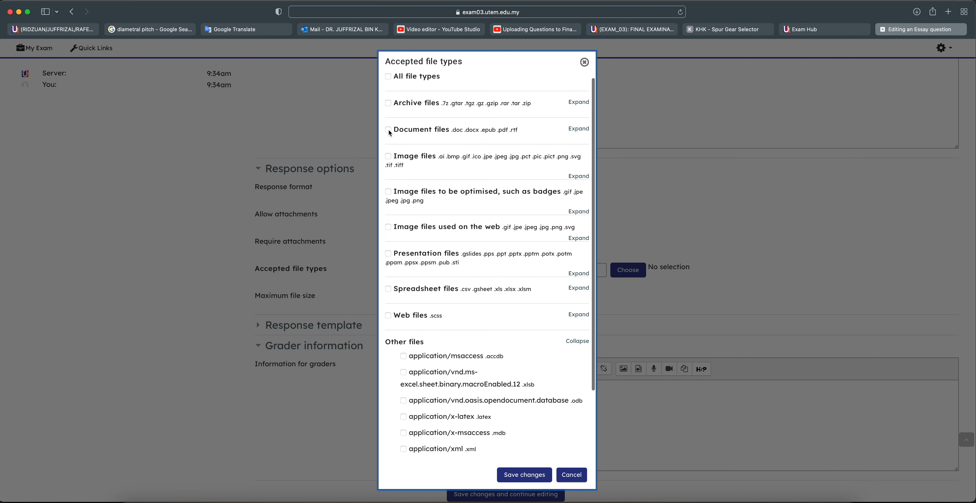
click(578, 130)
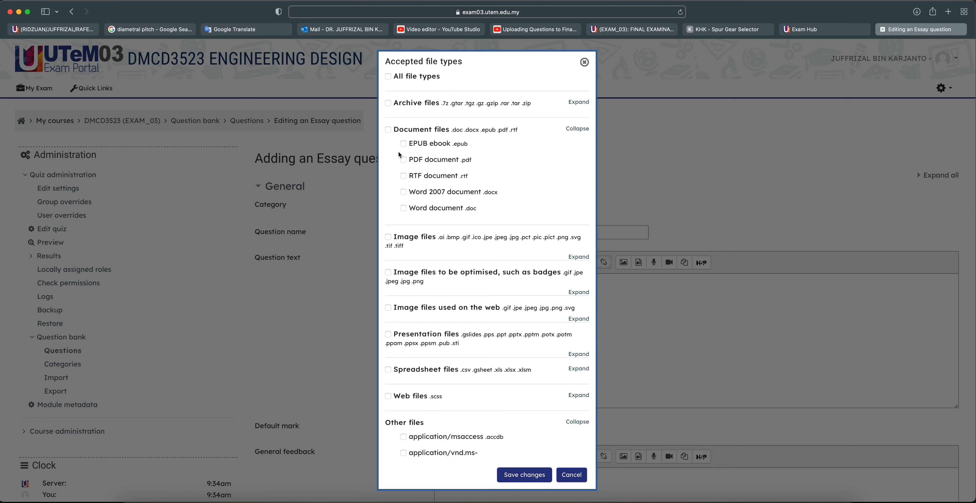
click(404, 161)
Clear the image, document-group and Word selections, then save PDF as the only accepted type
click(387, 237)
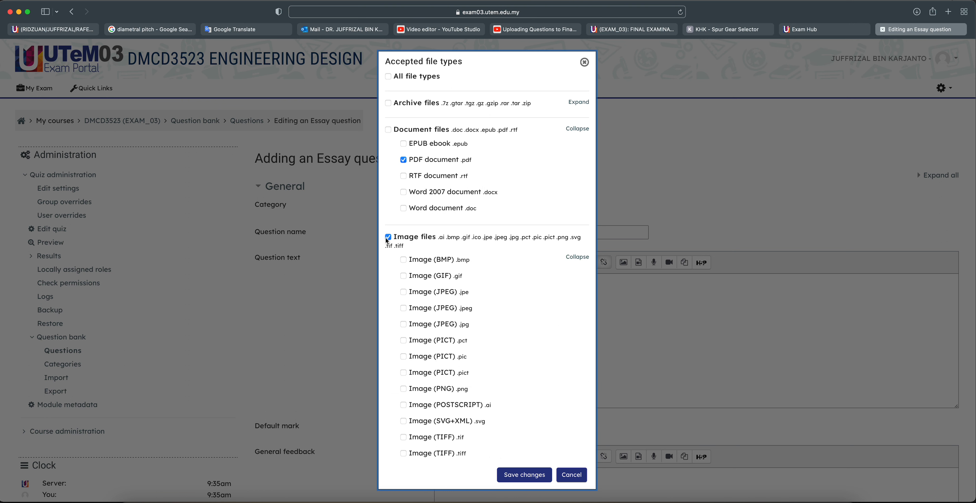
scroll(386, 235, down, 2)
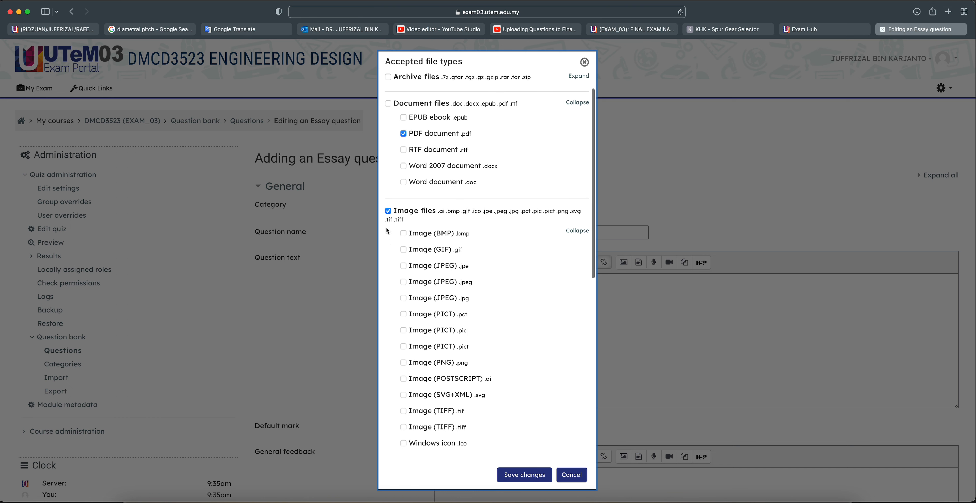
click(388, 212)
scroll(388, 215, up, 2)
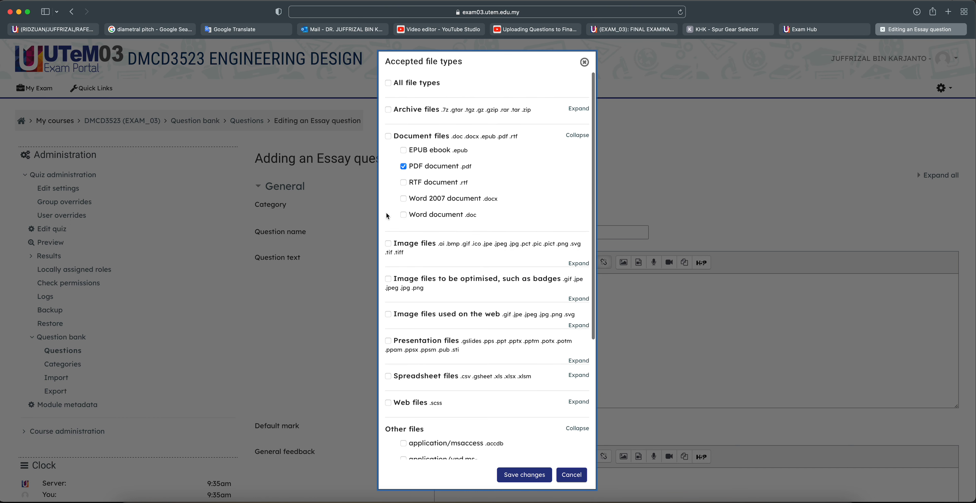
click(388, 138)
click(388, 137)
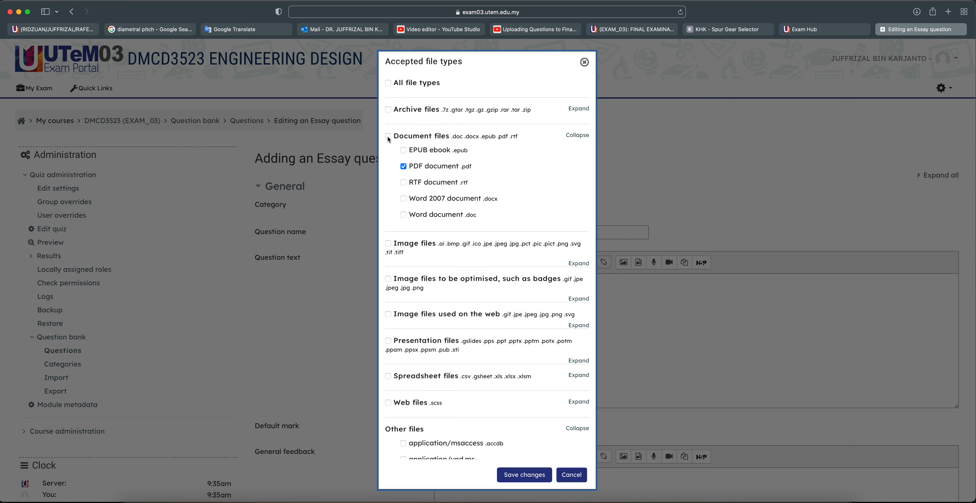
click(405, 199)
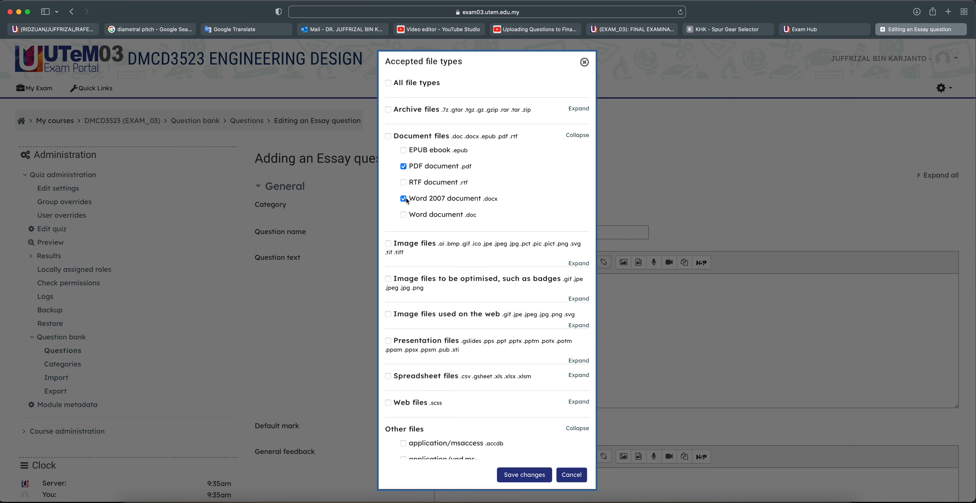
click(405, 215)
click(404, 215)
click(403, 199)
click(524, 474)
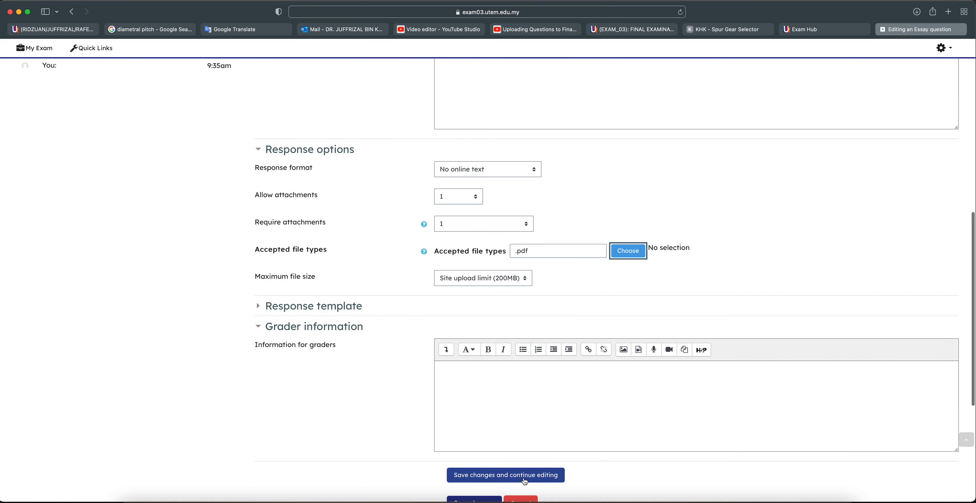
Keep Maximum file size at the Site upload limit (200MB) and save essay question DMCD3523
click(487, 284)
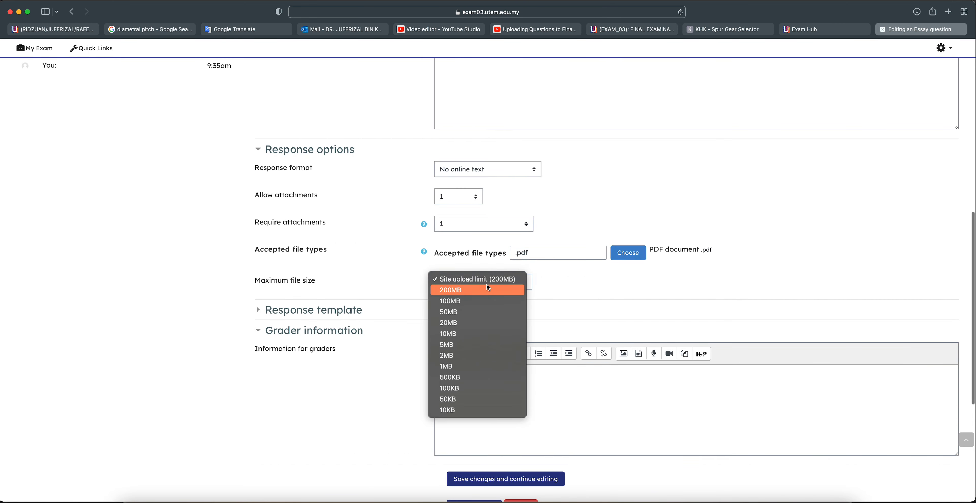
click(553, 295)
click(512, 284)
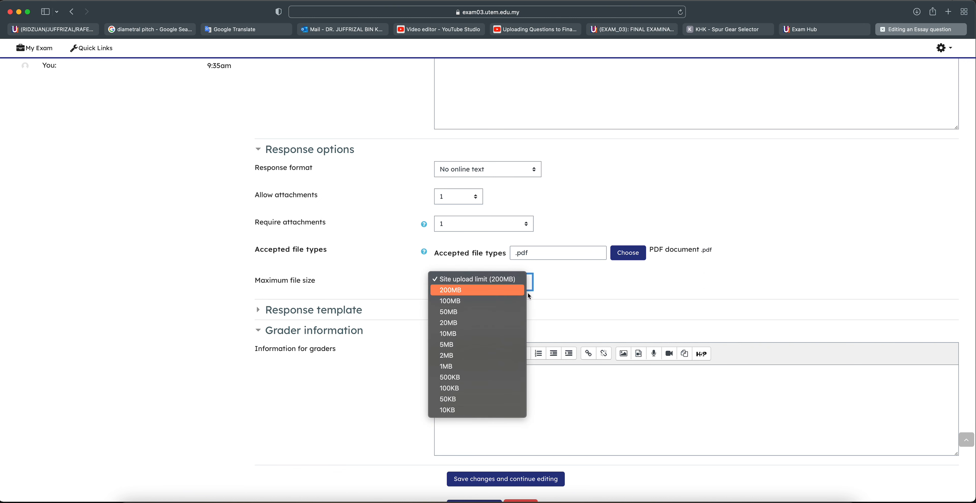
click(623, 295)
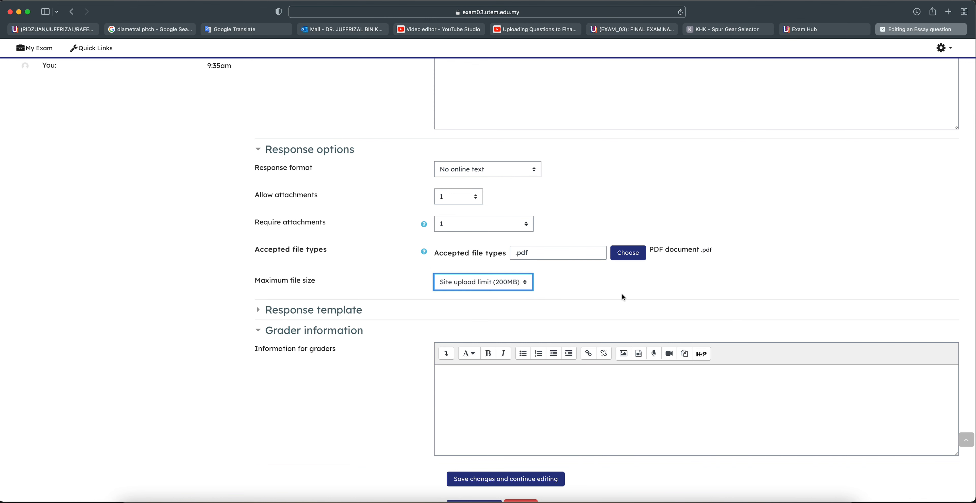
scroll(622, 297, down, 3)
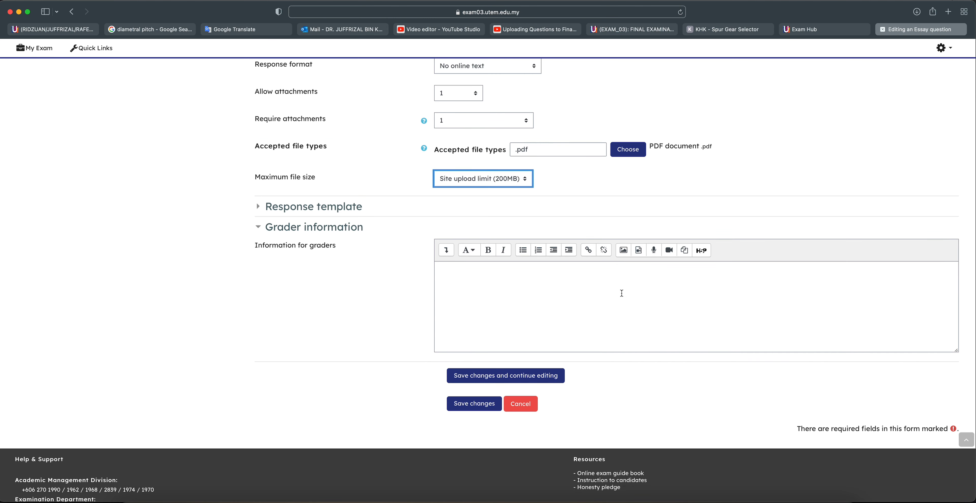
scroll(528, 341, up, 3)
scroll(528, 337, down, 3)
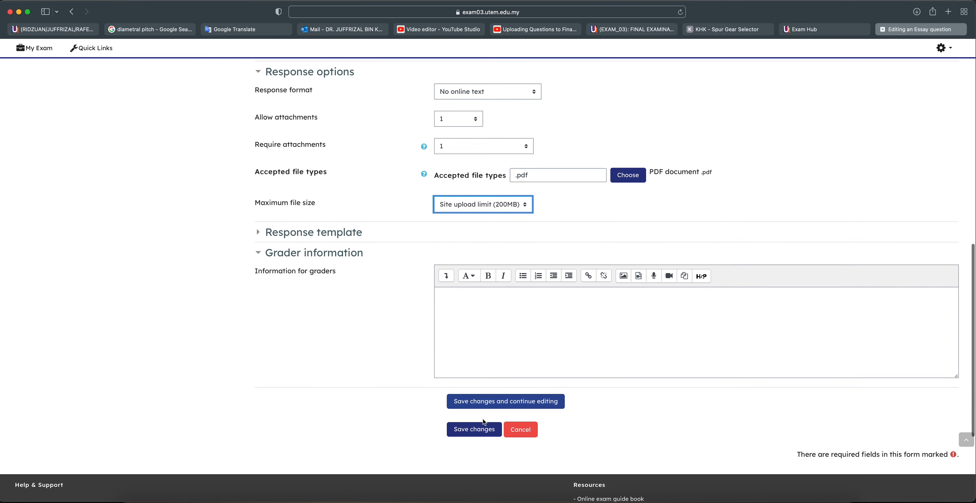
click(481, 424)
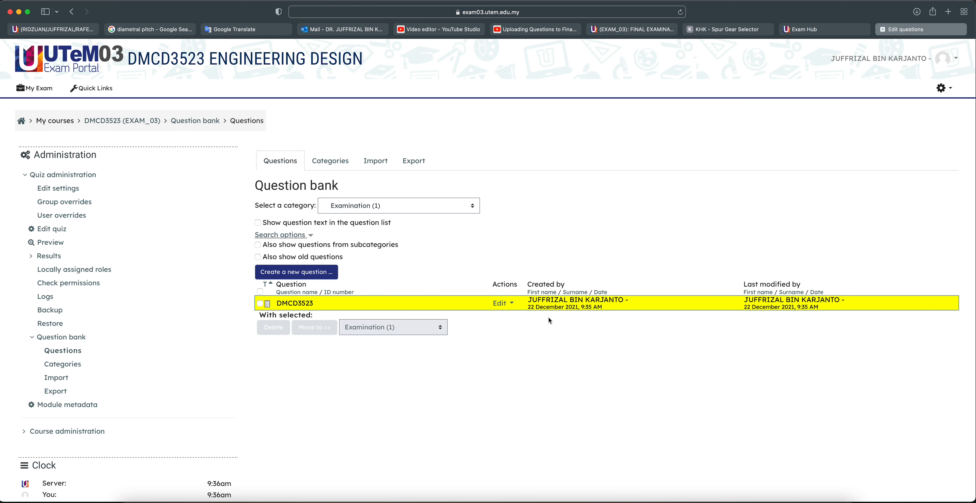
Create a new Essay question named DMCD 3523
click(295, 272)
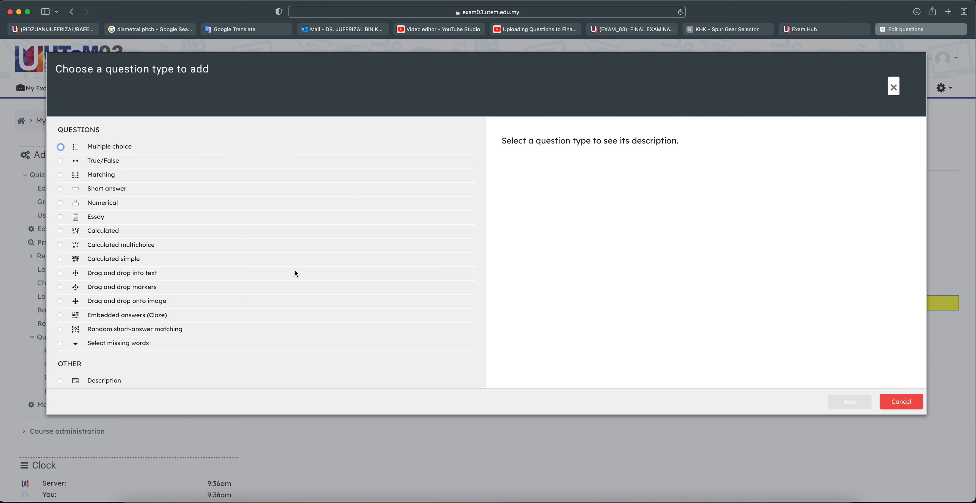
click(61, 216)
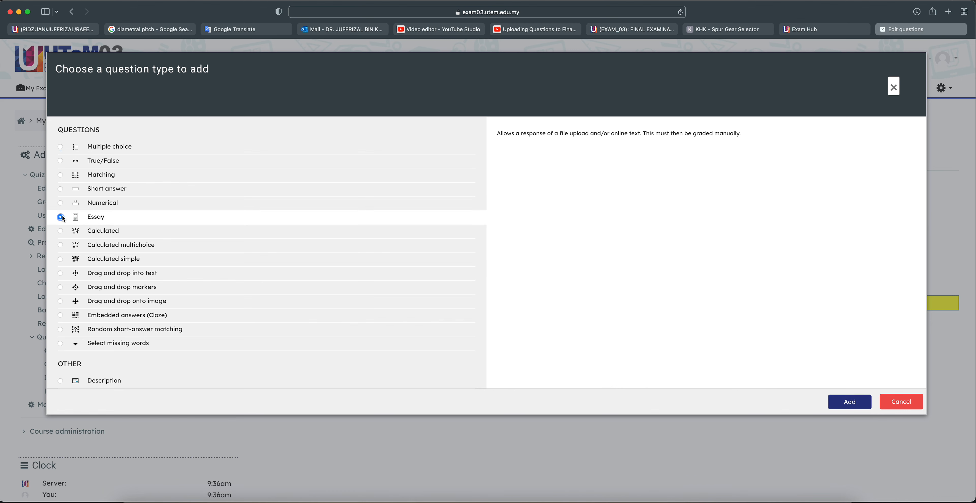
click(849, 402)
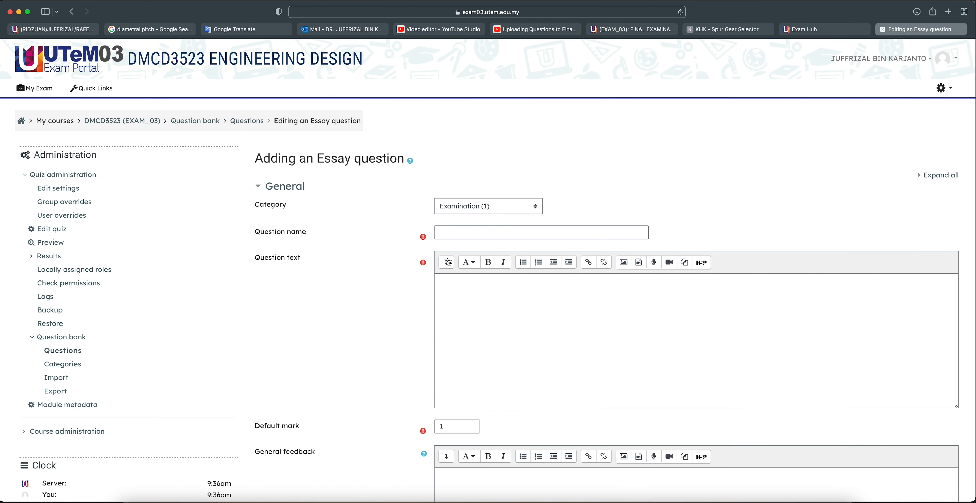
click(447, 232)
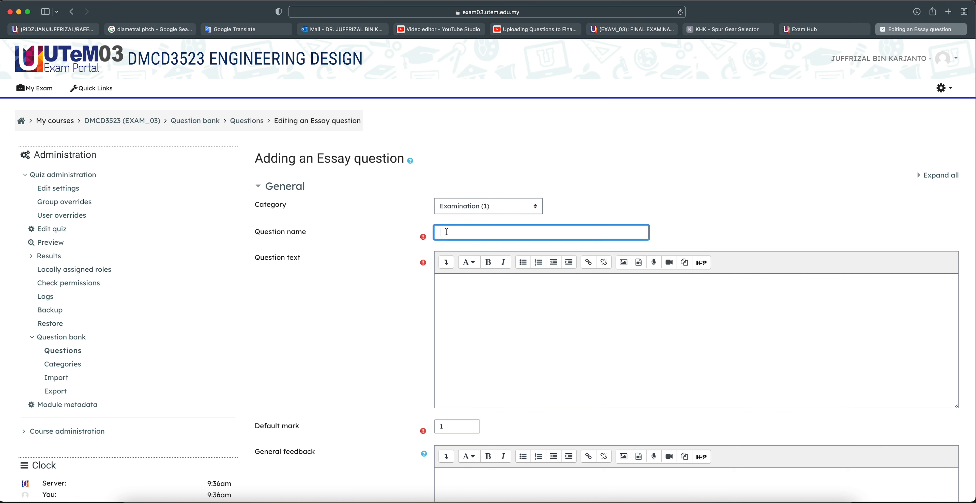
text(DMCD 3523)
Write the question text 'Please download your Final Questions here' and select the whole sentence
click(470, 297)
text(Ple)
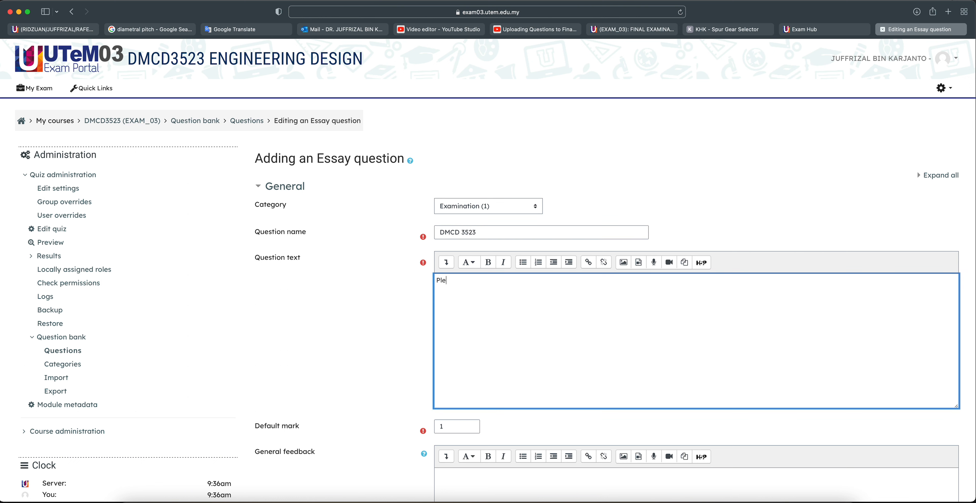
text(ase download your Final Questions)
click(531, 280)
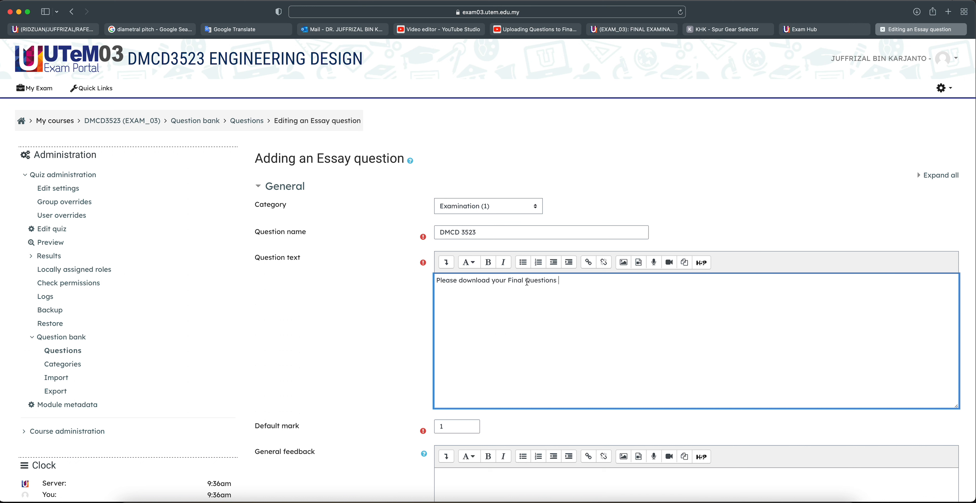
text(Examination)
click(610, 283)
drag(564, 280, 525, 280)
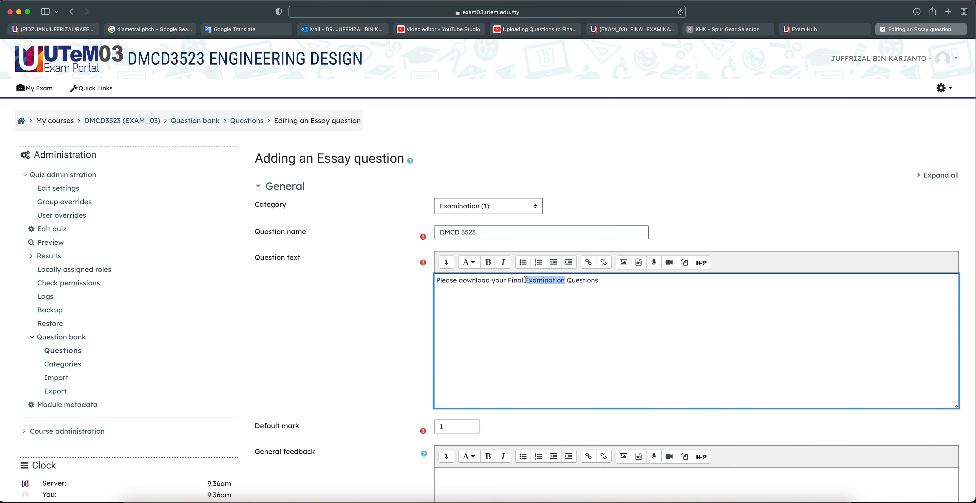
key(BackSpace)
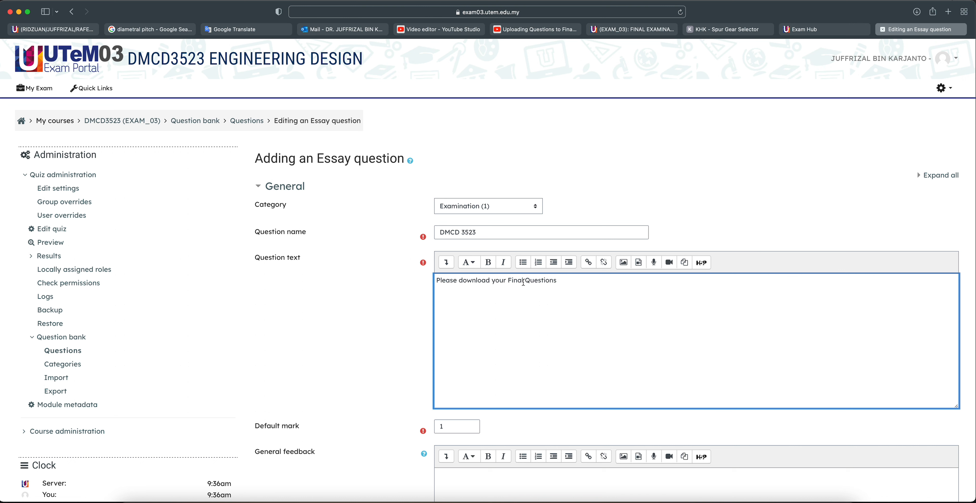
text(here)
drag(573, 281, 559, 282)
click(567, 284)
drag(579, 282, 429, 284)
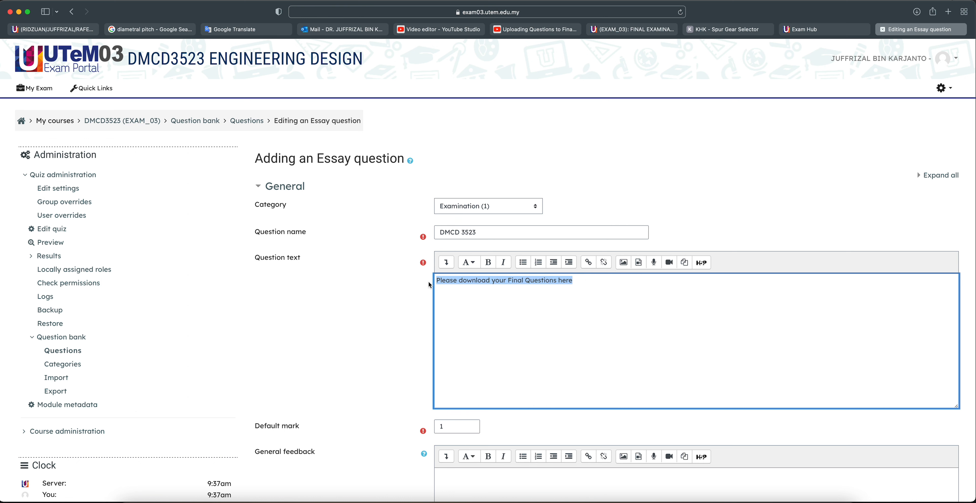
Link the question sentence to an uploaded chapter 8_20052020.pdf, opening in a new window
click(587, 263)
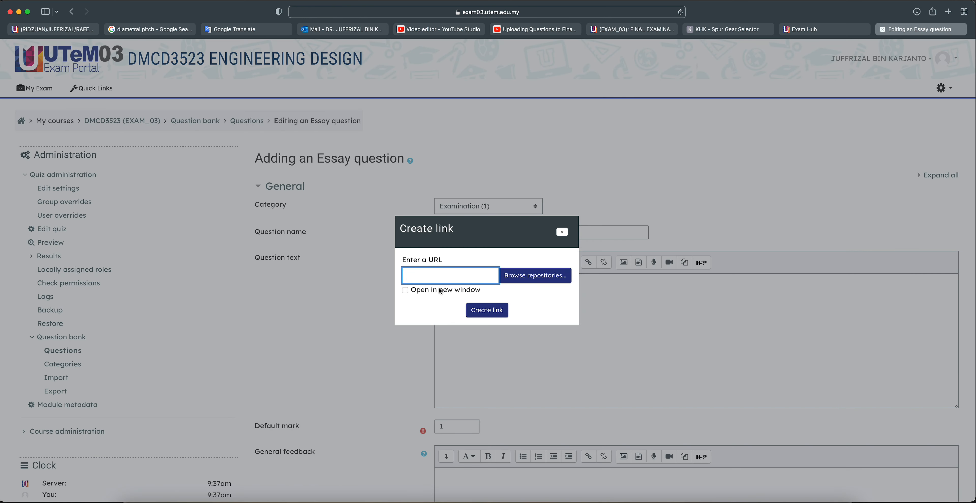
click(404, 290)
click(507, 277)
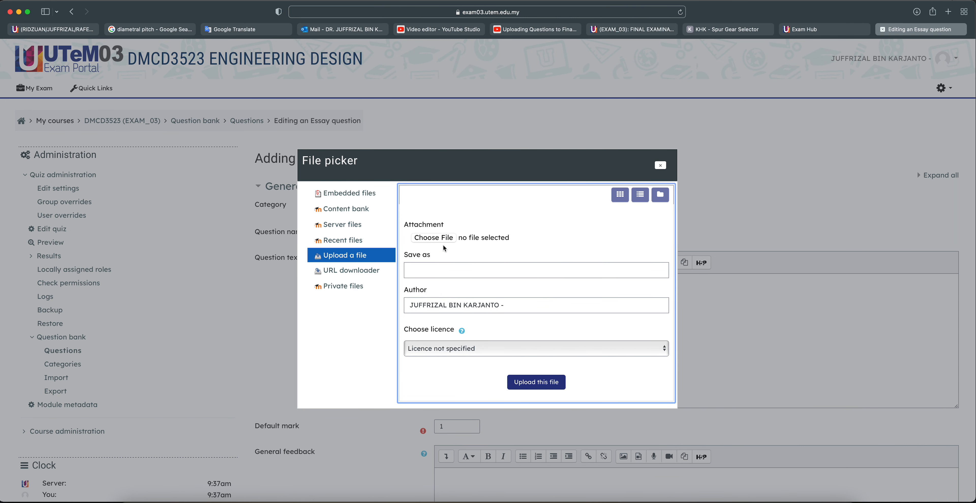
click(442, 243)
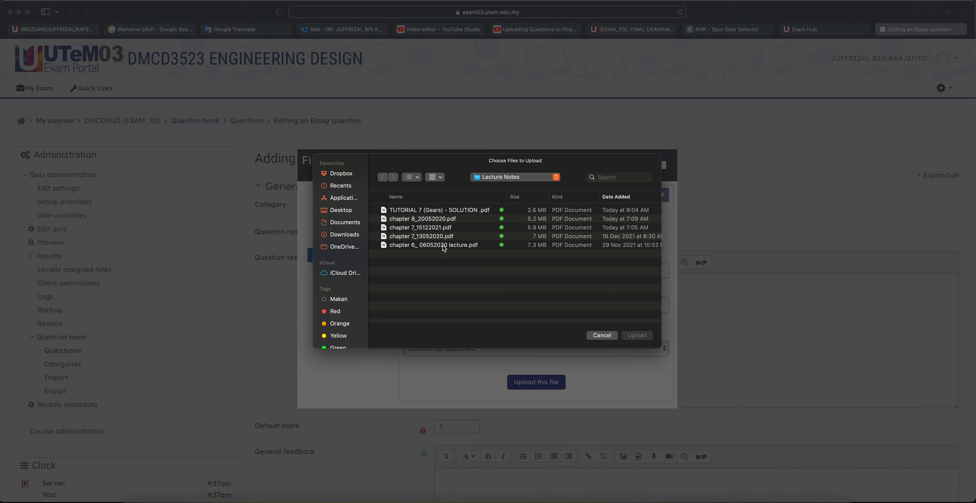
click(408, 220)
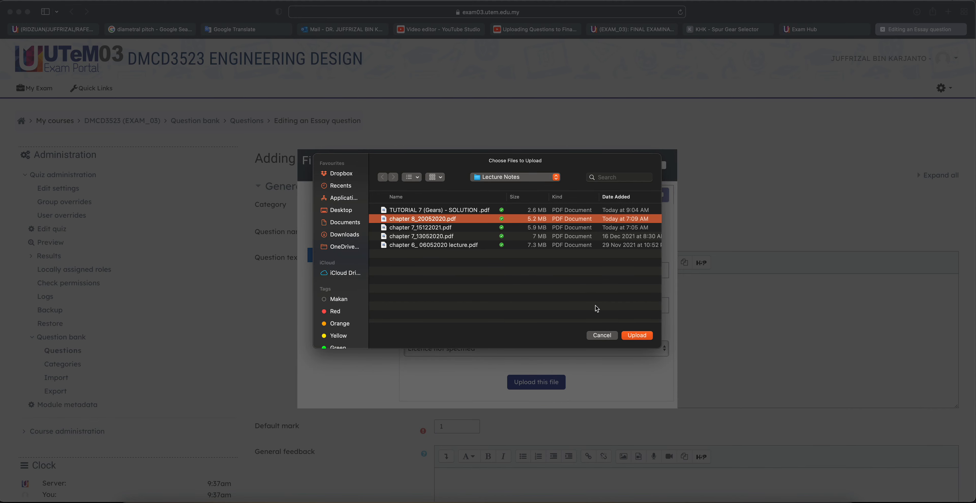
click(634, 336)
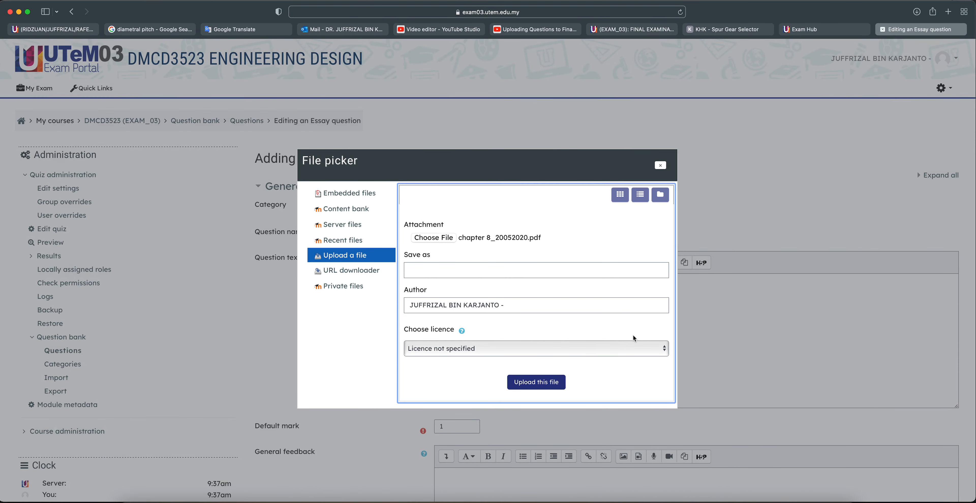
click(542, 381)
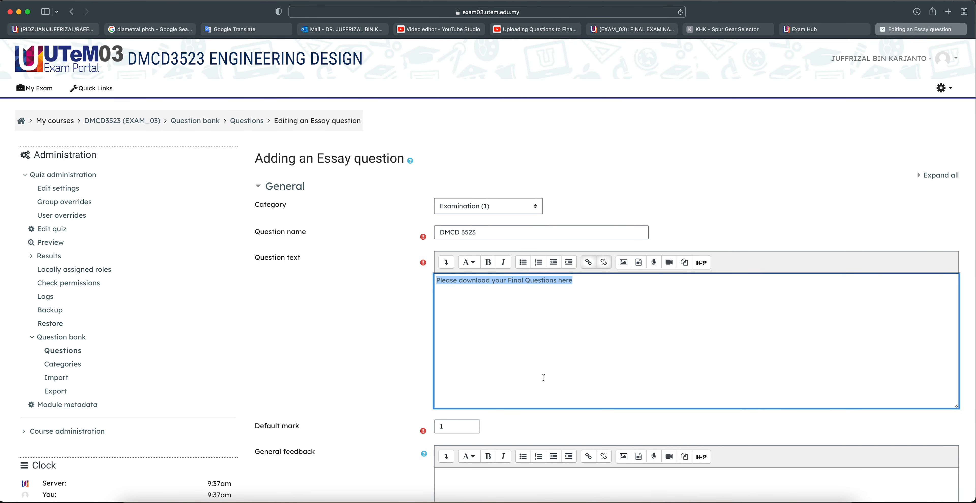
click(537, 329)
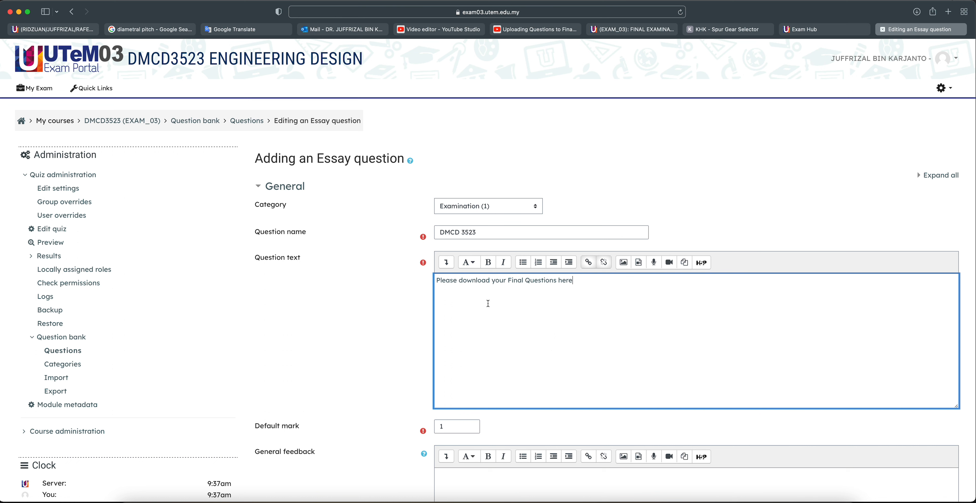
triple_click(492, 282)
click(513, 295)
Keep No online text as the response format and bring up the accepted file types list
scroll(482, 312, down, 4)
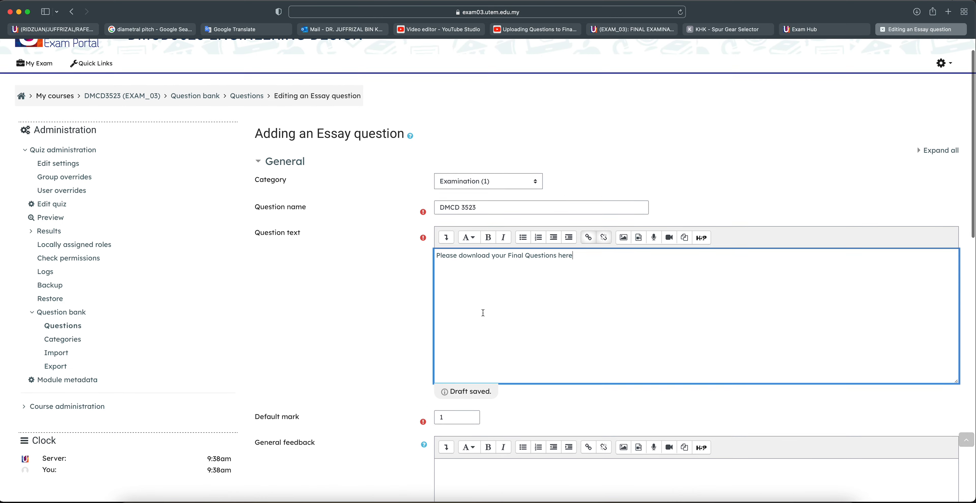
scroll(481, 311, down, 8)
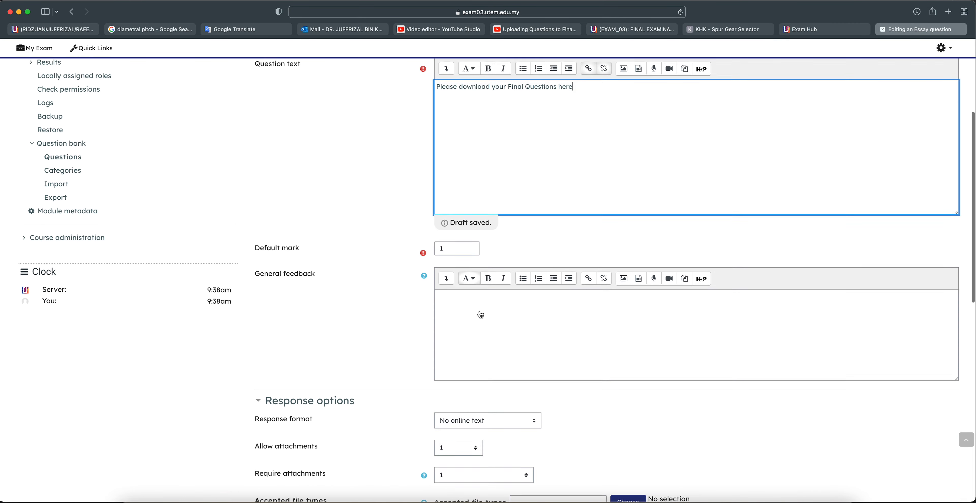
scroll(480, 311, down, 6)
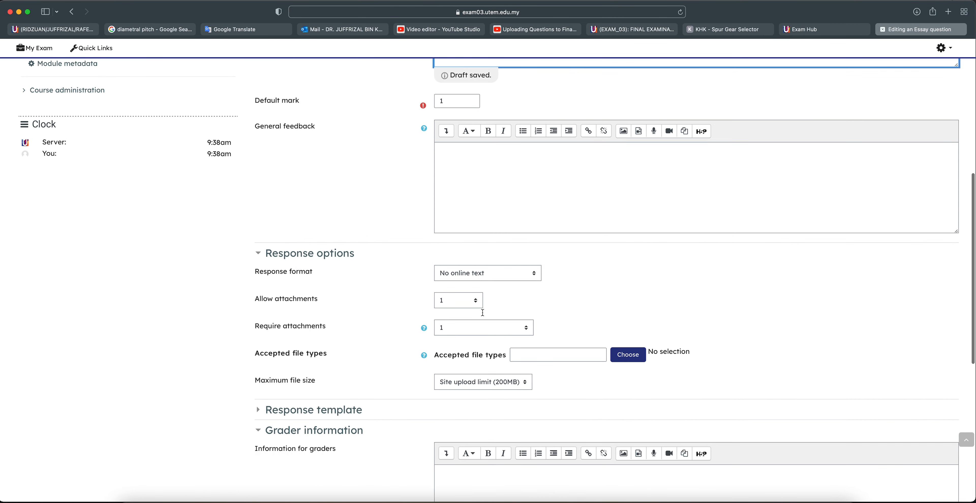
click(484, 273)
click(468, 271)
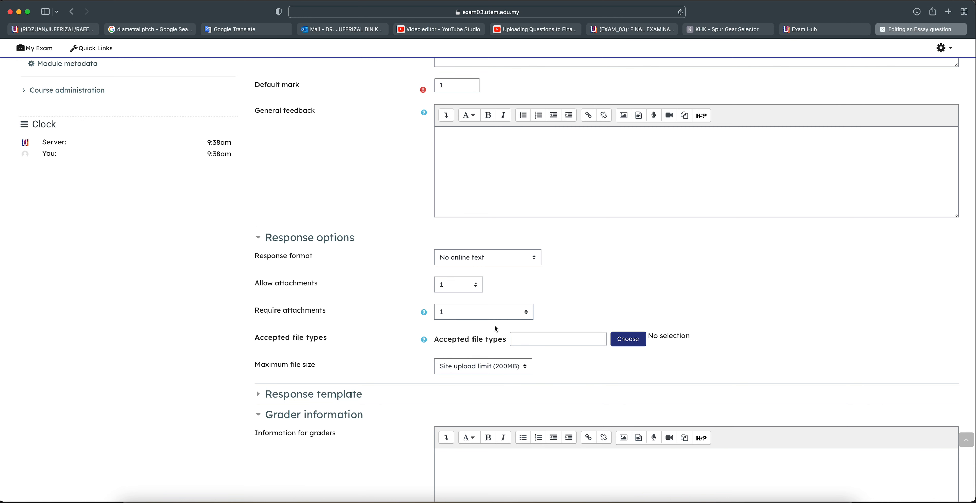
click(626, 342)
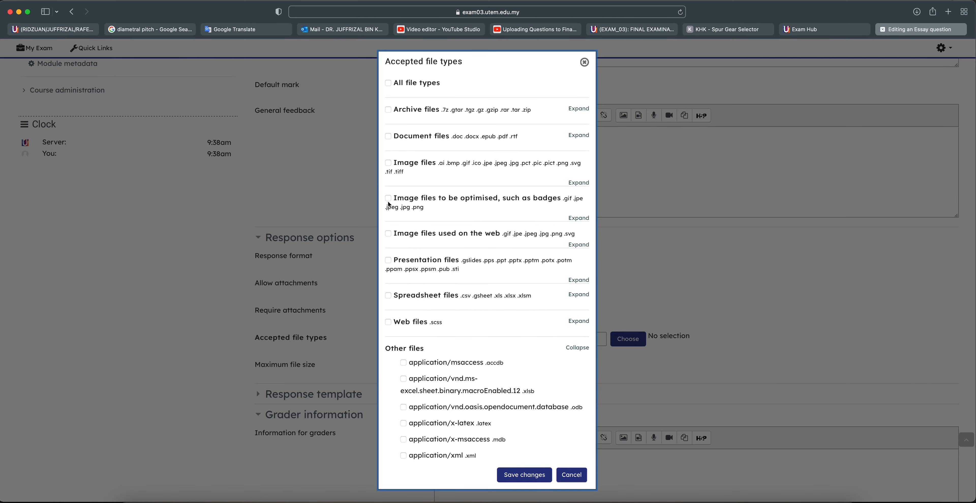
Allow only PDF document uploads and save DMCD 3523 into the Examination question bank
click(578, 136)
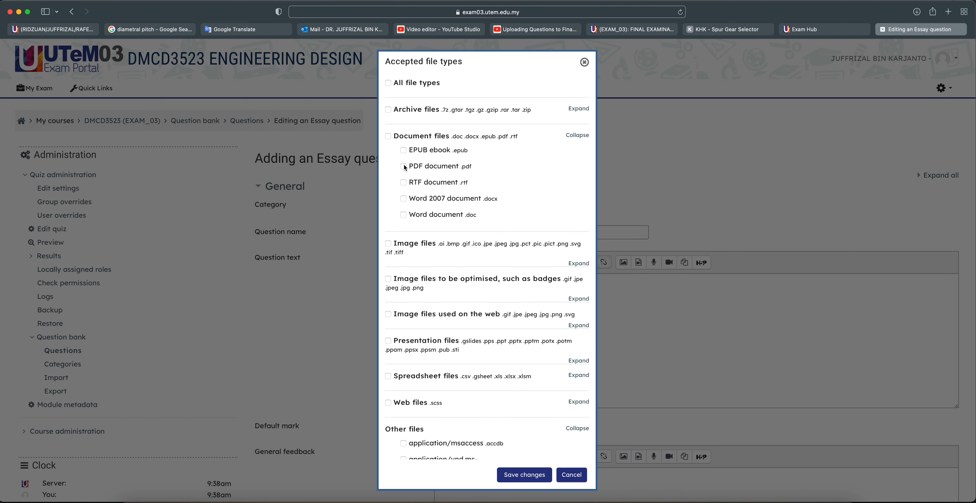
click(403, 166)
click(519, 478)
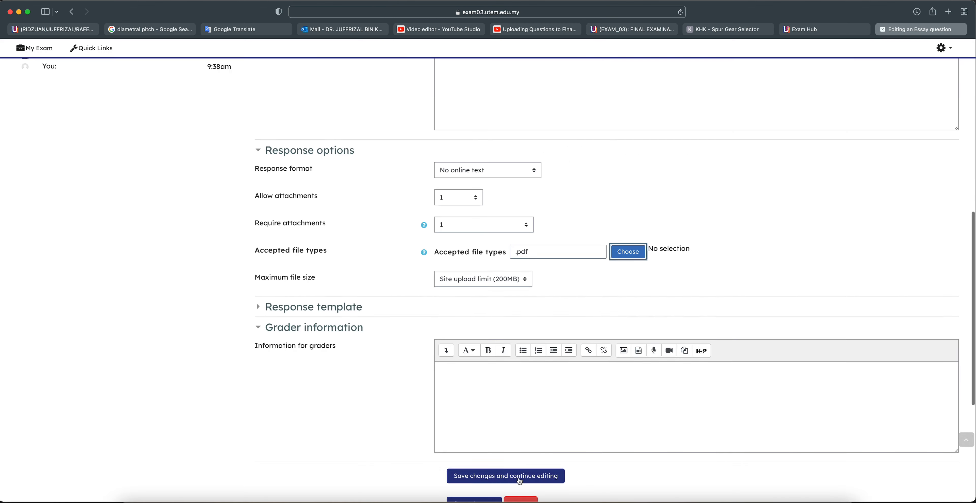
scroll(512, 442, down, 10)
click(471, 280)
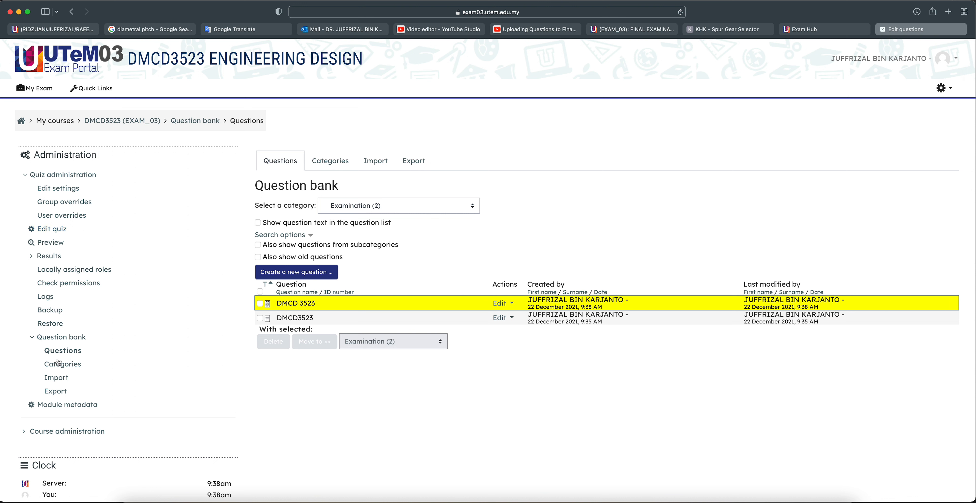
Edit FINAL EXAMINATION and delete Part A's INFO description and its Random question
click(50, 231)
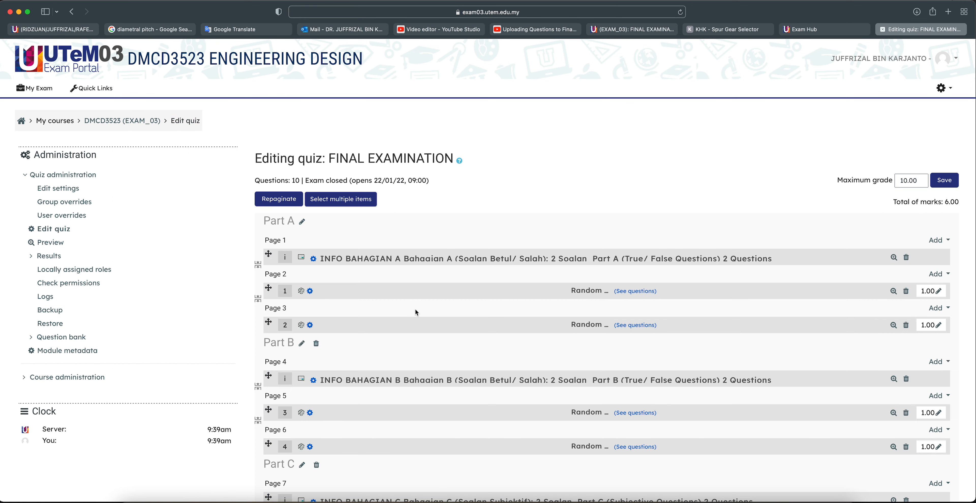
scroll(414, 308, down, 3)
scroll(416, 313, down, 3)
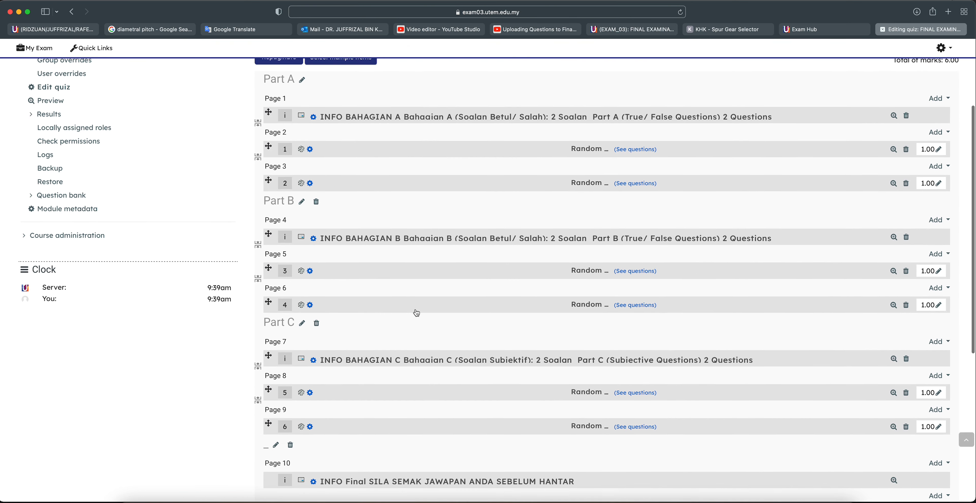
scroll(417, 313, up, 2)
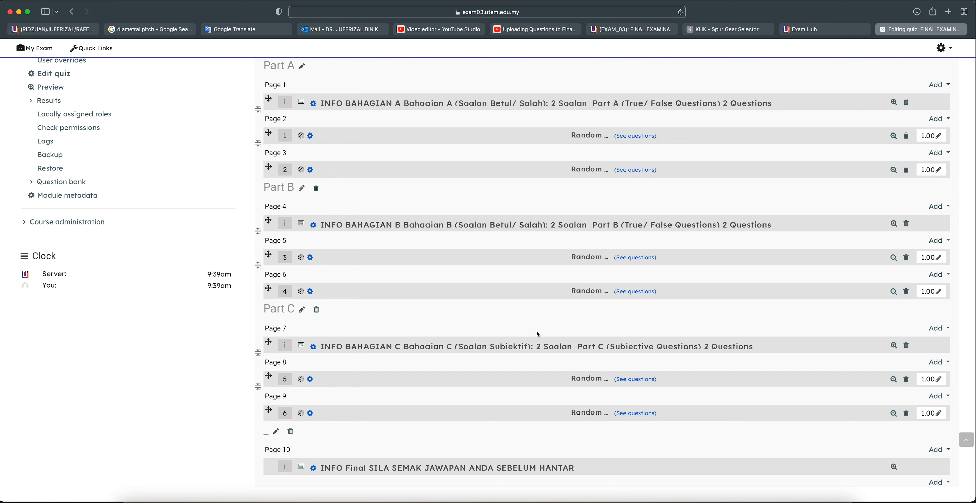
click(906, 102)
click(446, 318)
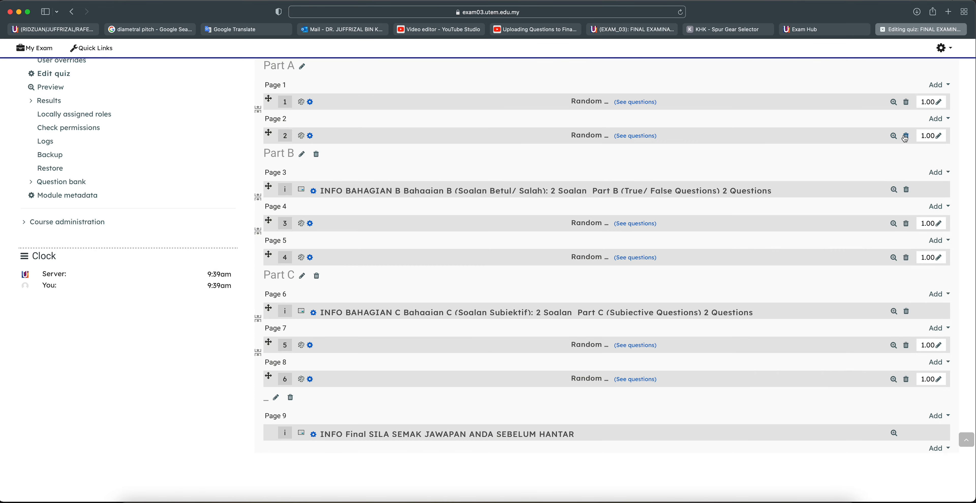
click(906, 102)
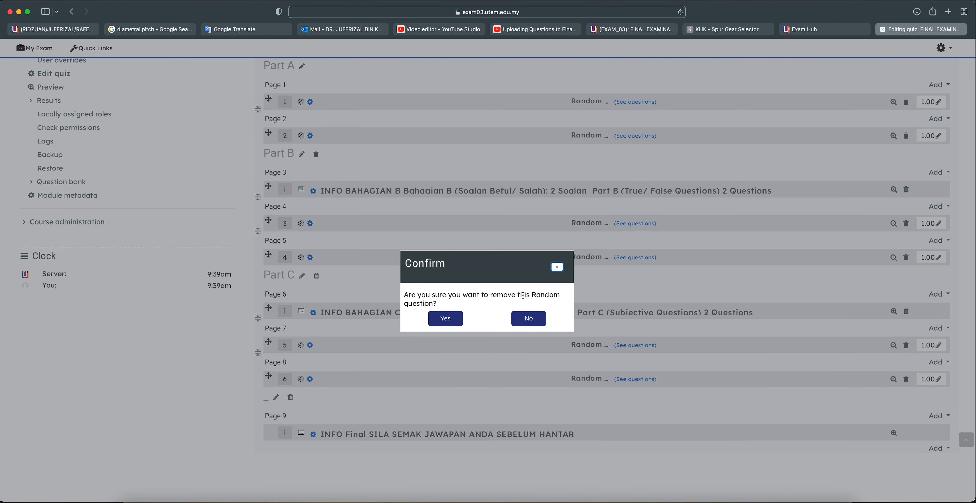
click(445, 319)
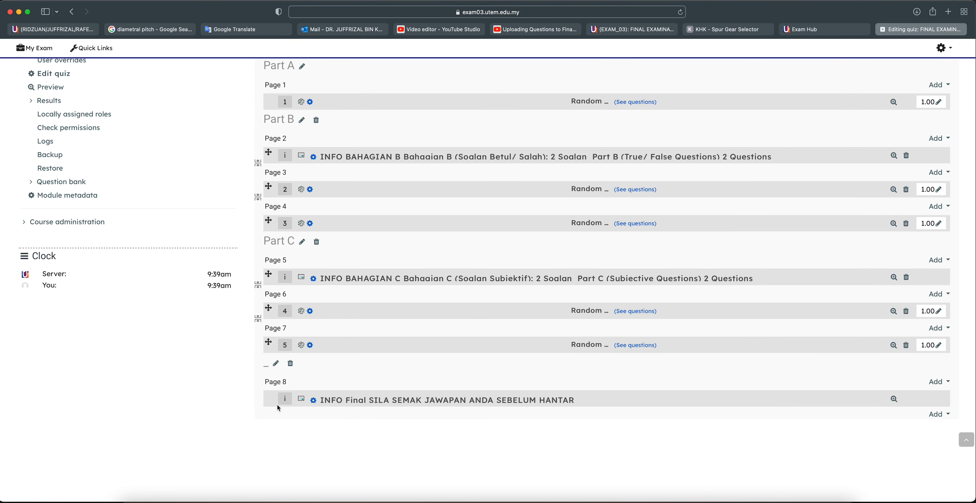
Delete the INFO descriptions and Random questions from Parts B and C
scroll(755, 397, up, 2)
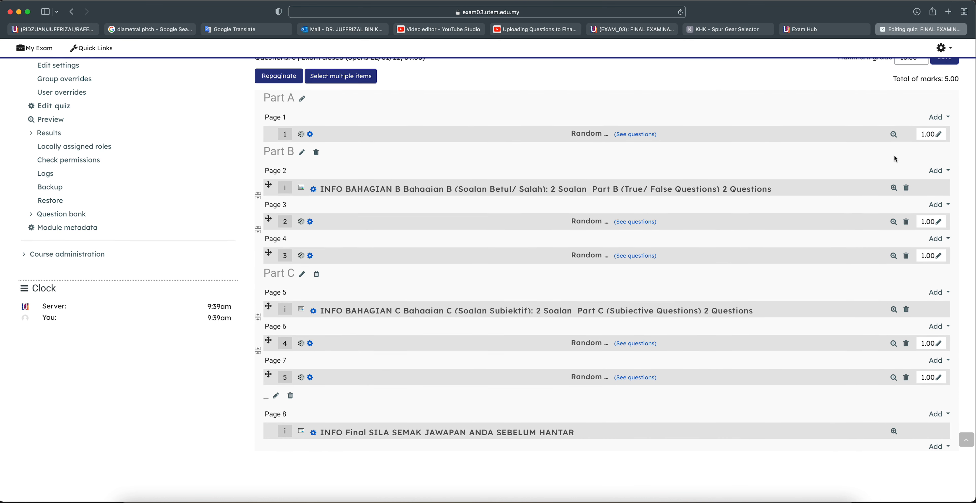
click(905, 189)
click(445, 318)
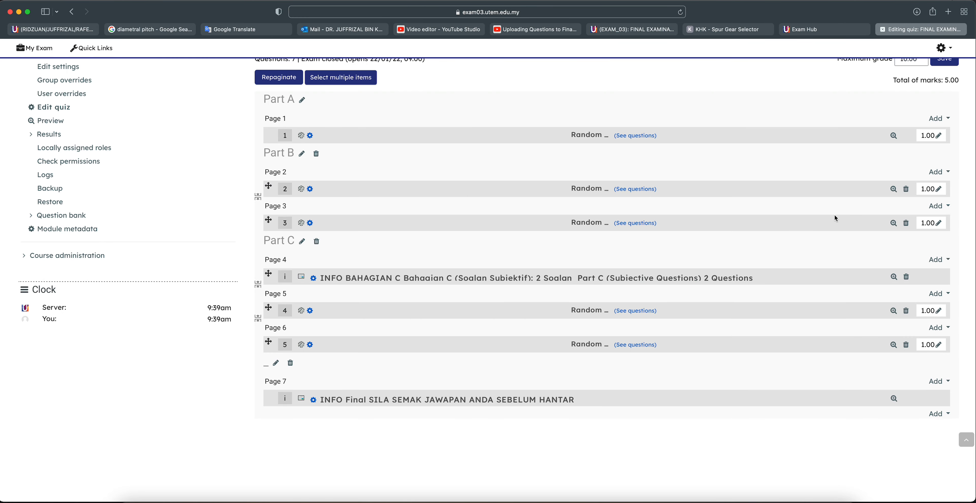
click(906, 188)
click(456, 319)
click(906, 242)
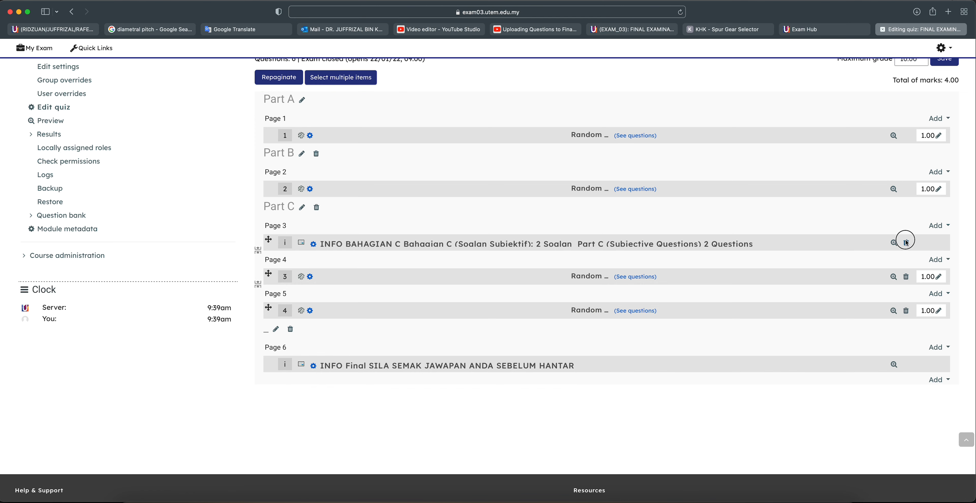
click(451, 318)
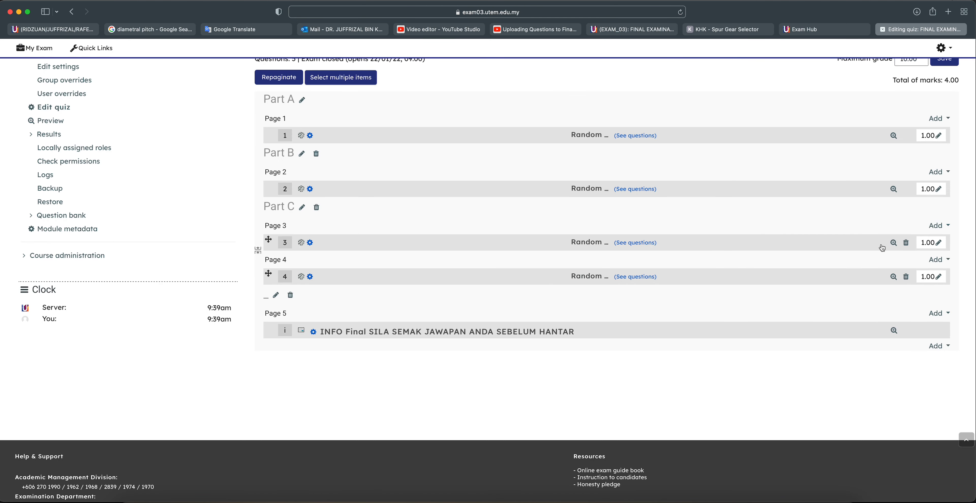
click(906, 243)
click(445, 319)
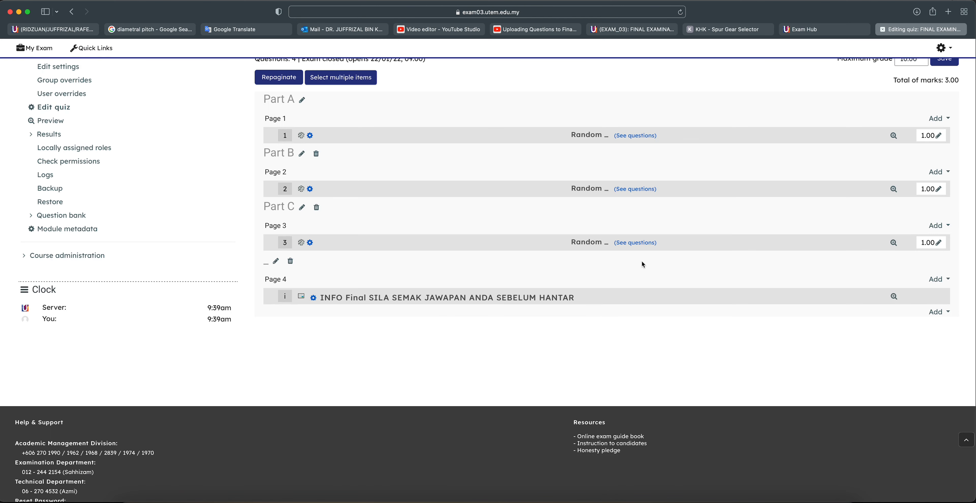
Remove the '_', Part C and Part B section headings
click(290, 261)
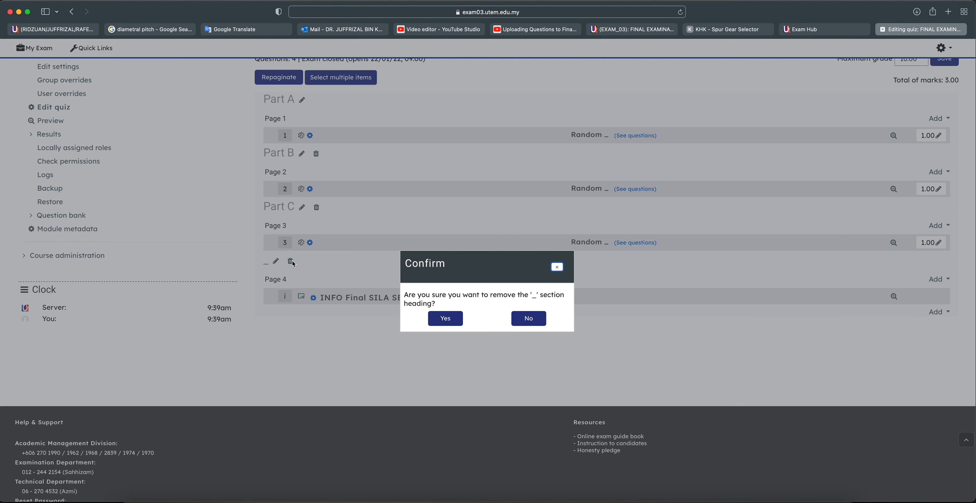
click(445, 319)
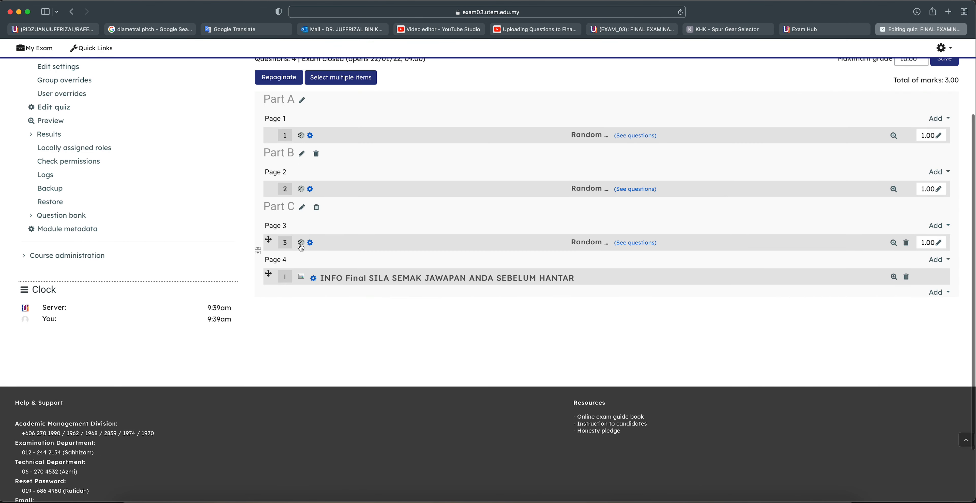
click(317, 207)
click(443, 319)
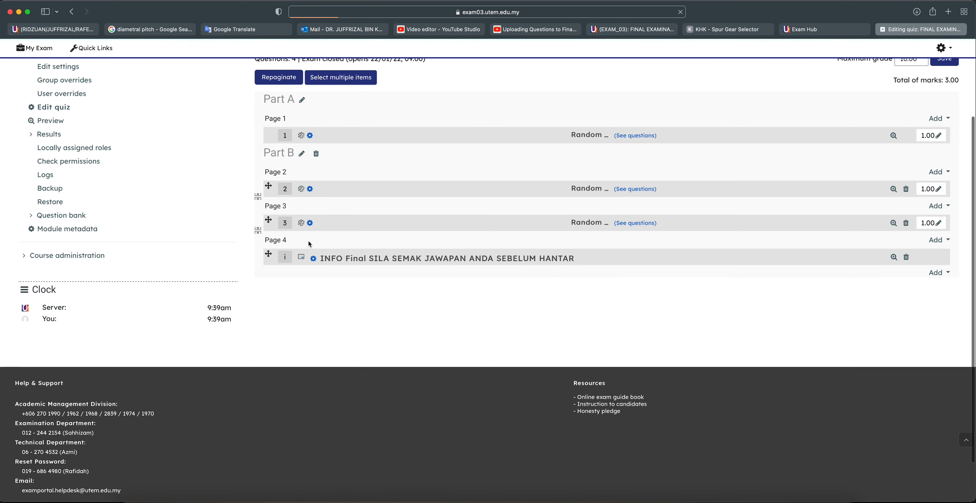
click(316, 154)
click(444, 320)
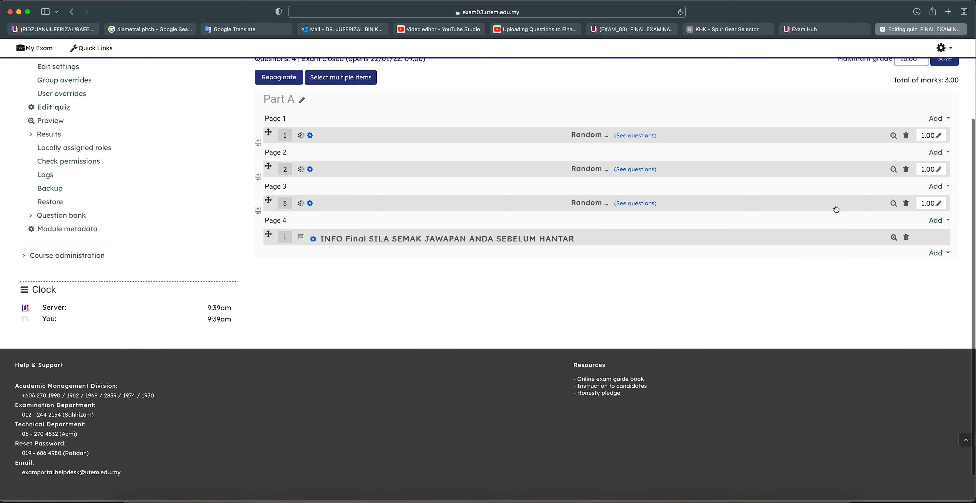
Delete the remaining Random questions 3, 2 and 1
click(905, 204)
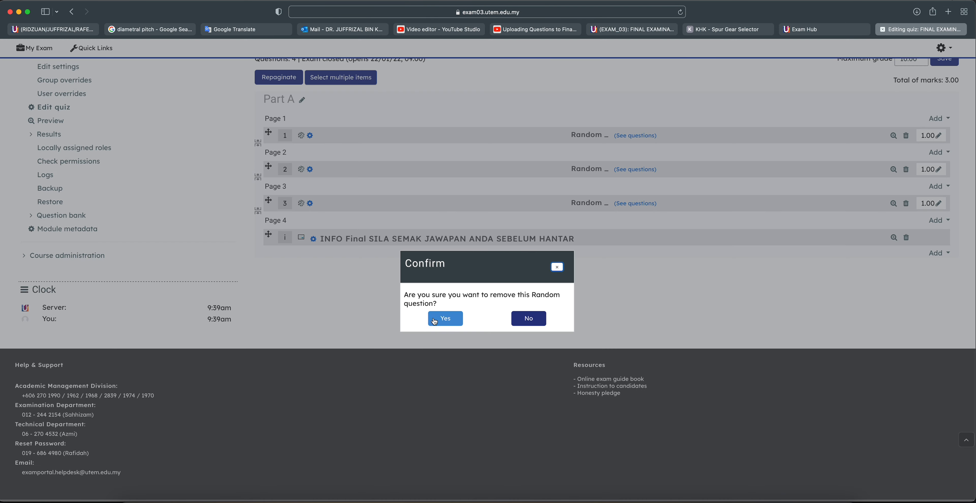
click(445, 318)
click(906, 170)
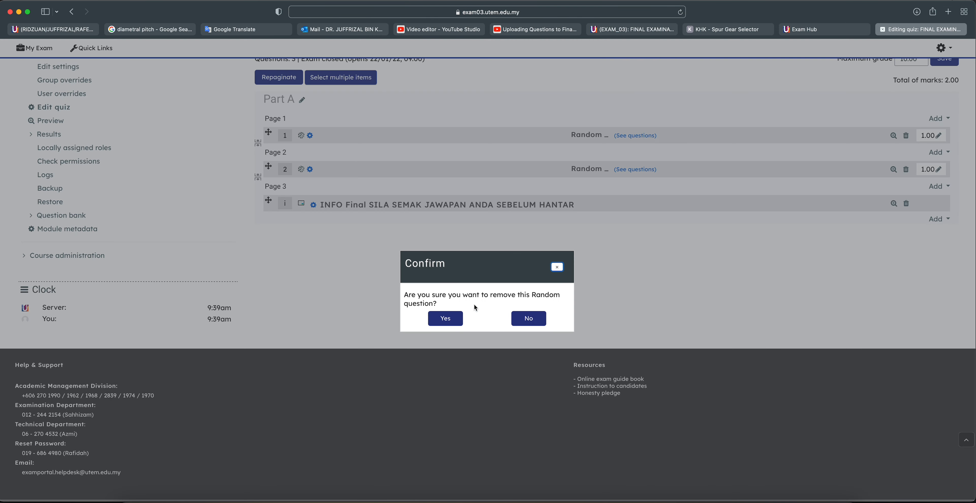
click(450, 315)
click(906, 136)
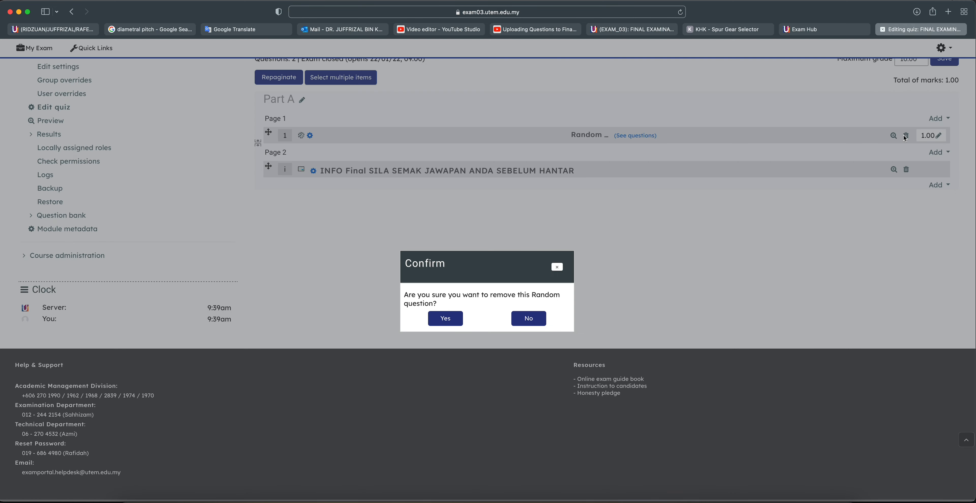
click(445, 318)
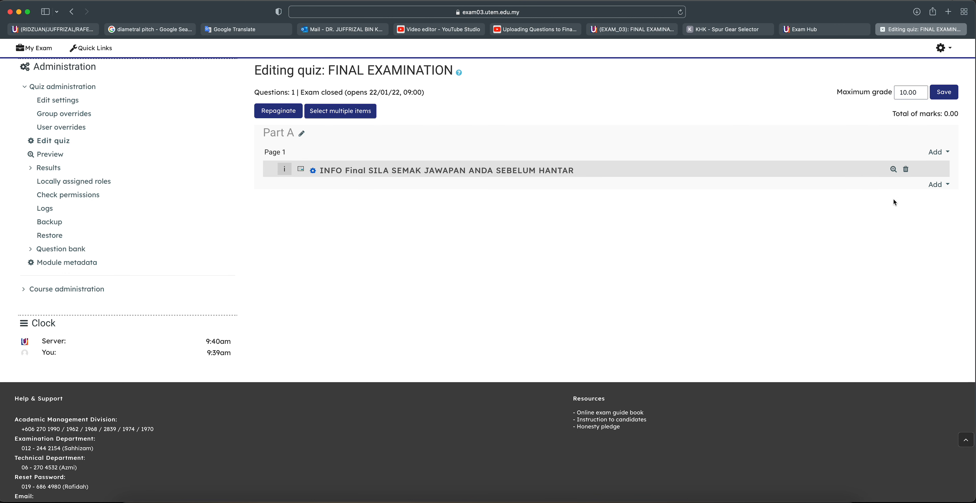
click(947, 152)
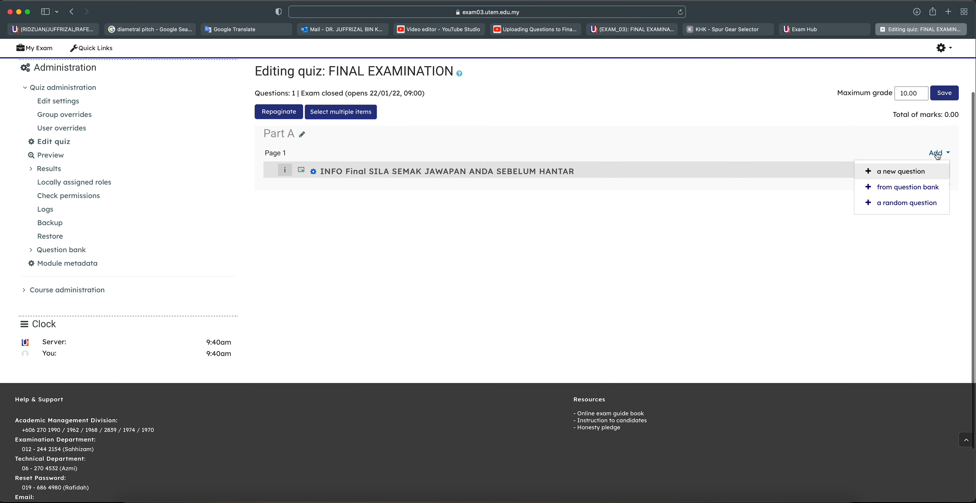
click(902, 204)
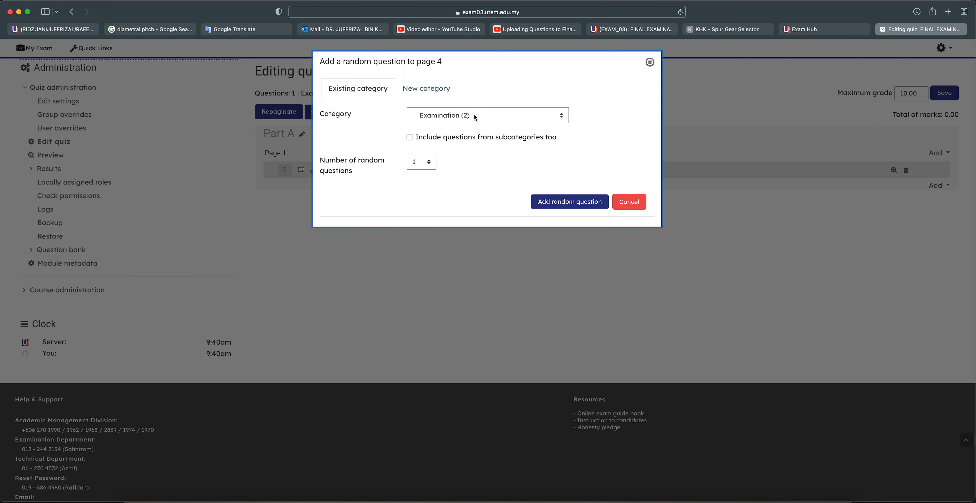
click(471, 117)
click(604, 112)
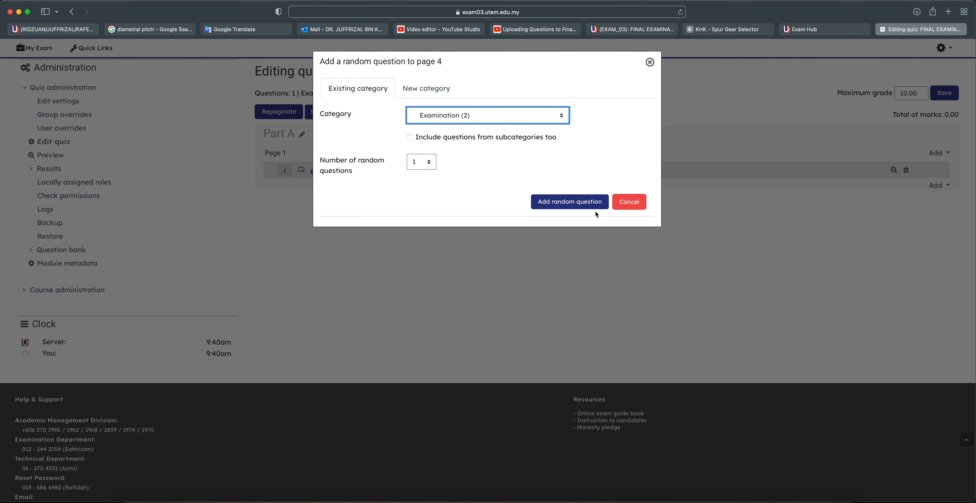
click(629, 201)
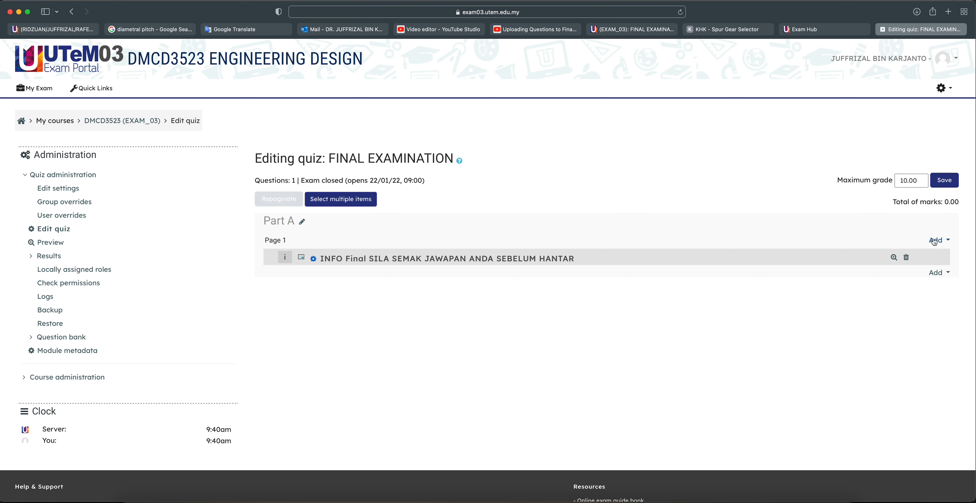
Add one random question from the FINAL EXAM DMCD3523 category to page 1
click(937, 241)
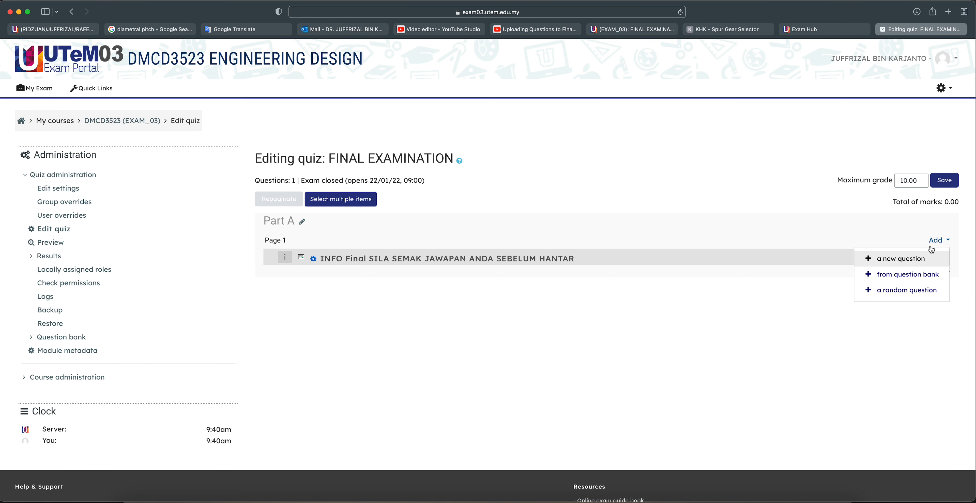
click(885, 295)
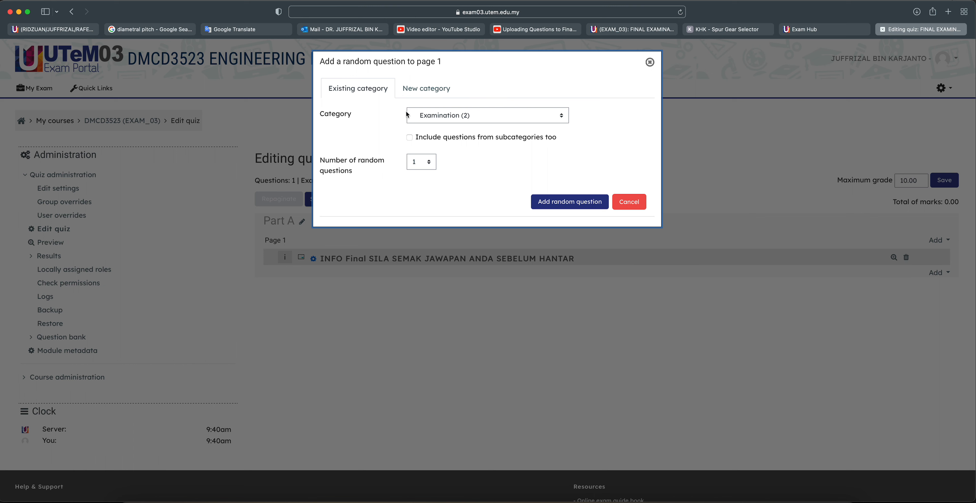
click(451, 119)
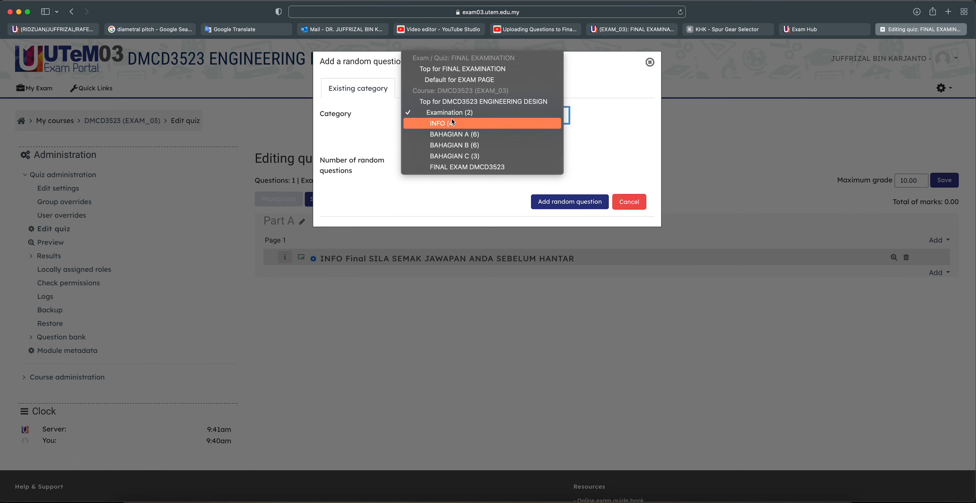
click(462, 168)
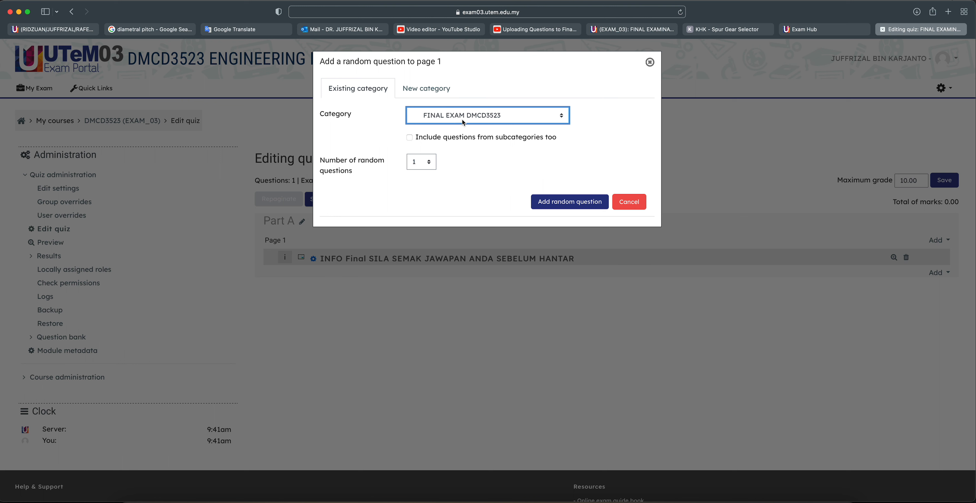
click(585, 208)
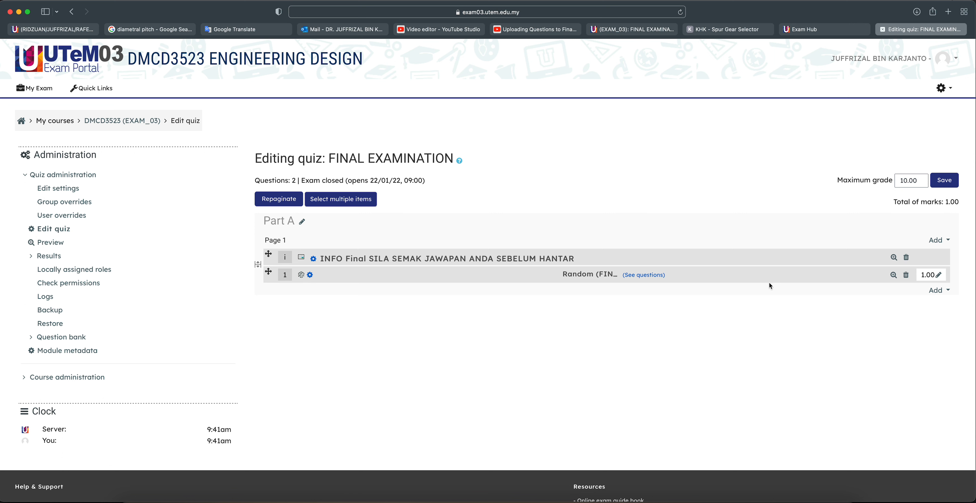
Move the random question above INFO Final and split them onto pages 1 and 2
click(259, 268)
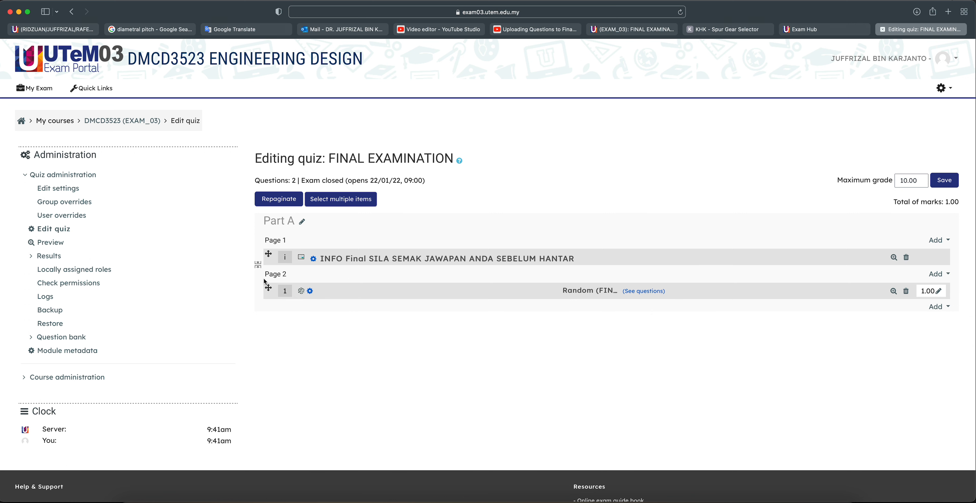
drag(267, 287, 265, 242)
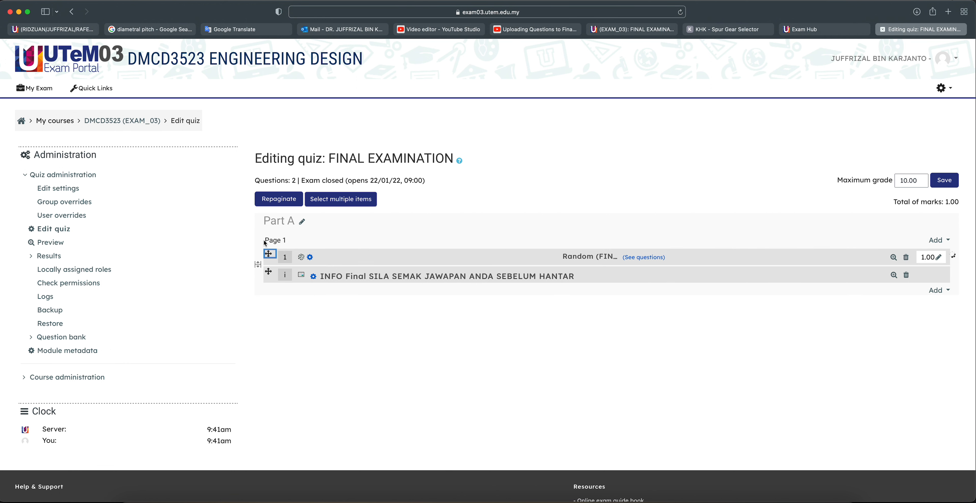
click(258, 265)
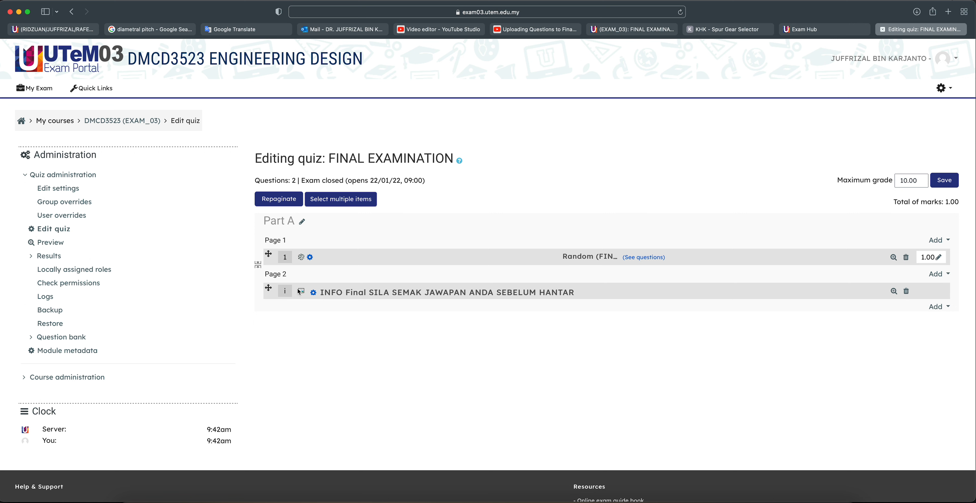
Edit the INFO Final description and place the caret in its question text
click(356, 293)
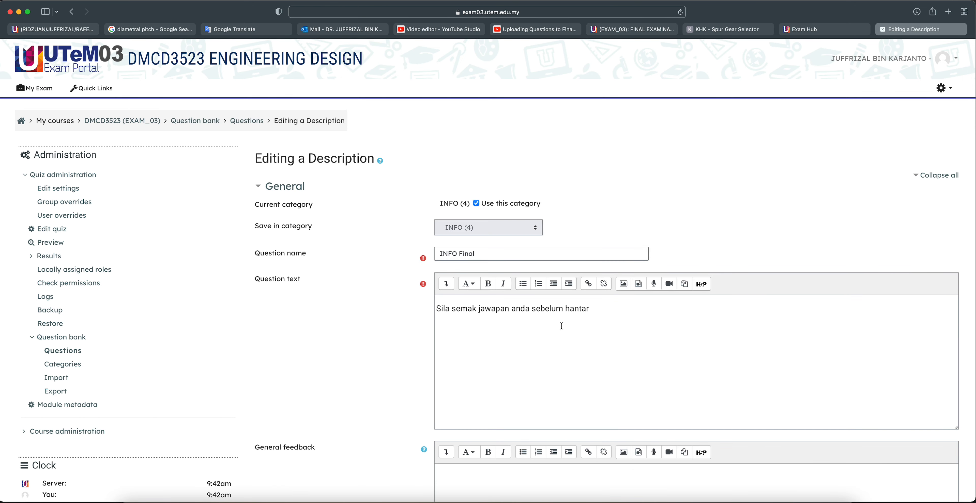
scroll(562, 326, down, 1)
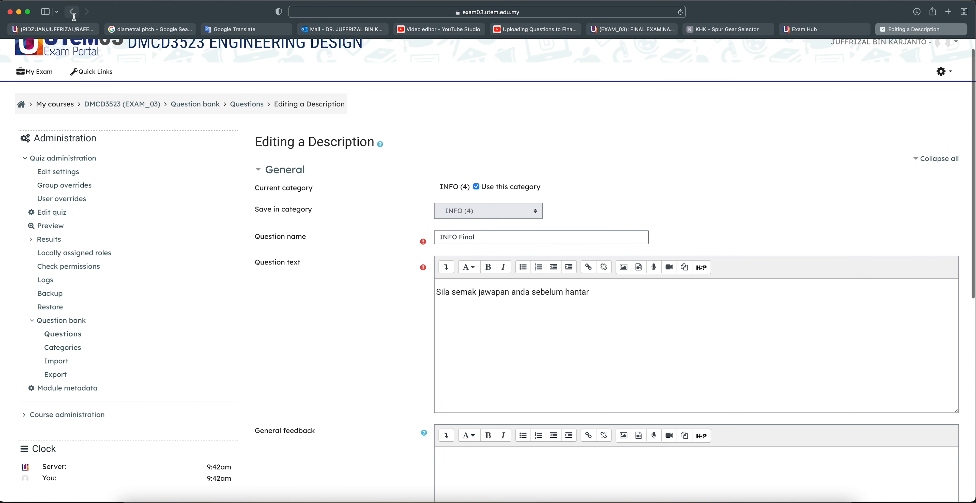
scroll(549, 394, down, 3)
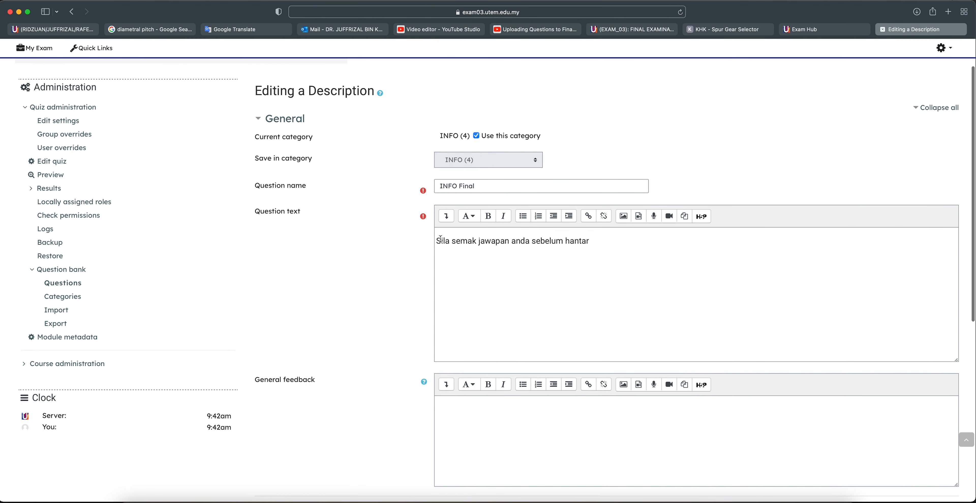
drag(441, 240, 612, 266)
click(614, 268)
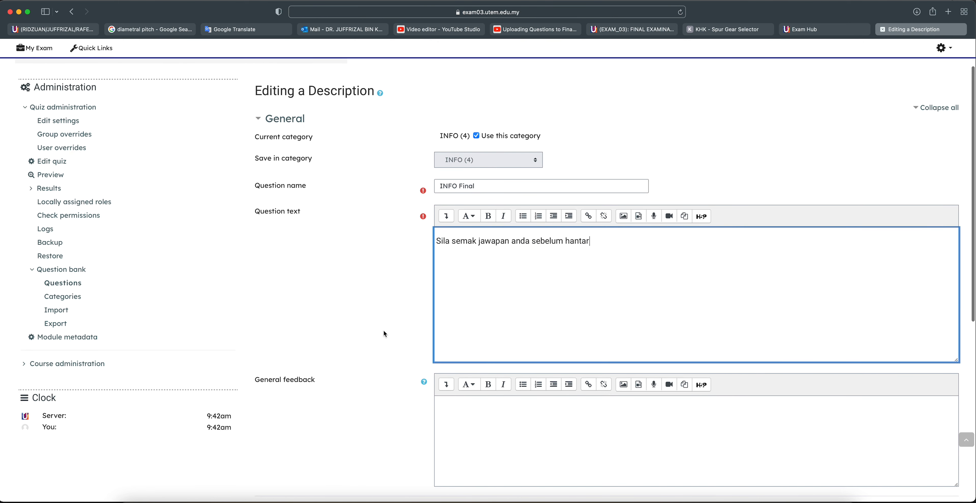
Replace the old question text with the bilingual Instructions / Arahan list from Notes
key(ctrl+Up)
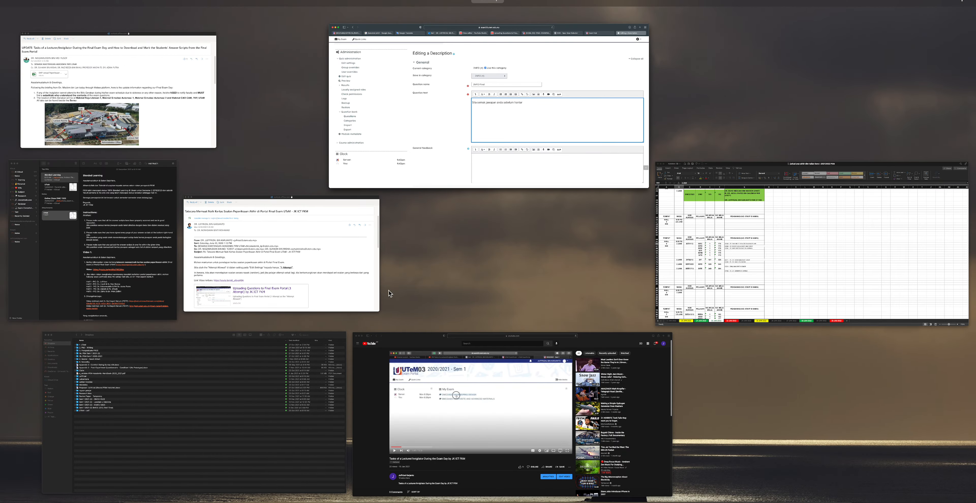
click(146, 226)
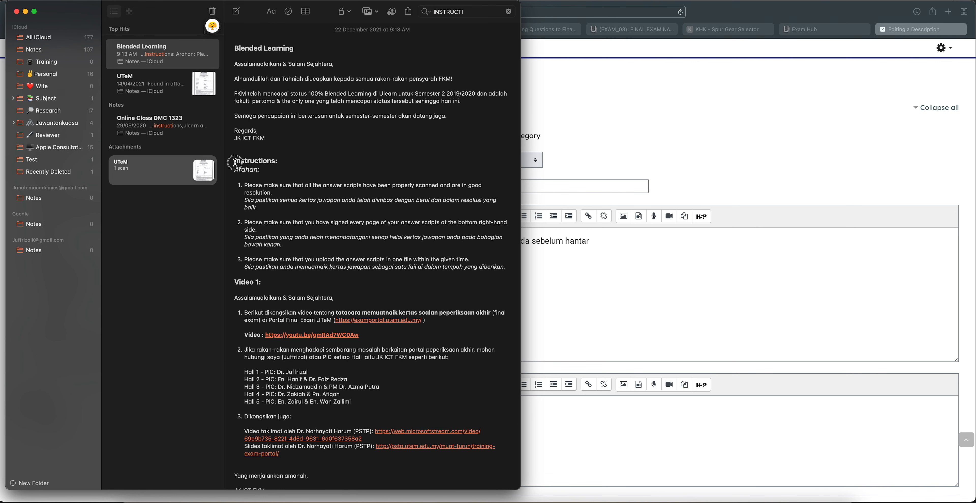
drag(234, 160, 501, 265)
key(super+c)
click(674, 299)
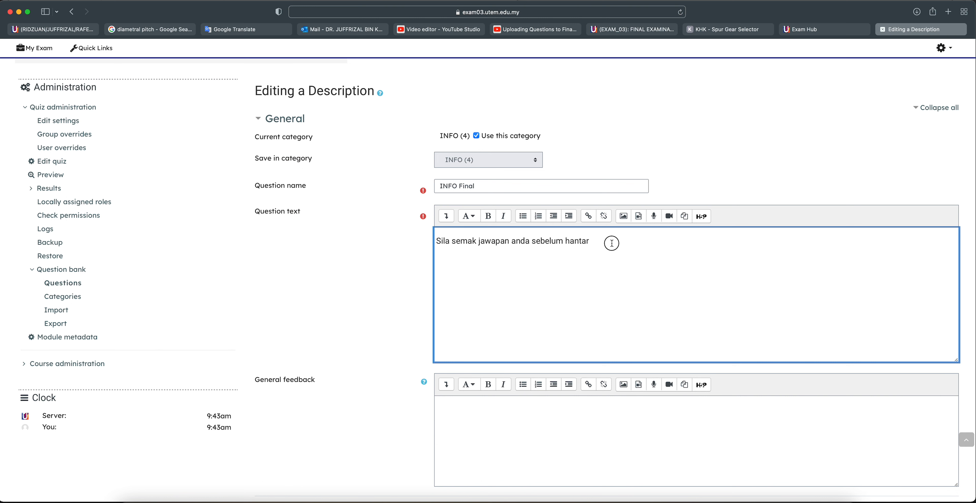
drag(611, 243, 370, 243)
key(super+v)
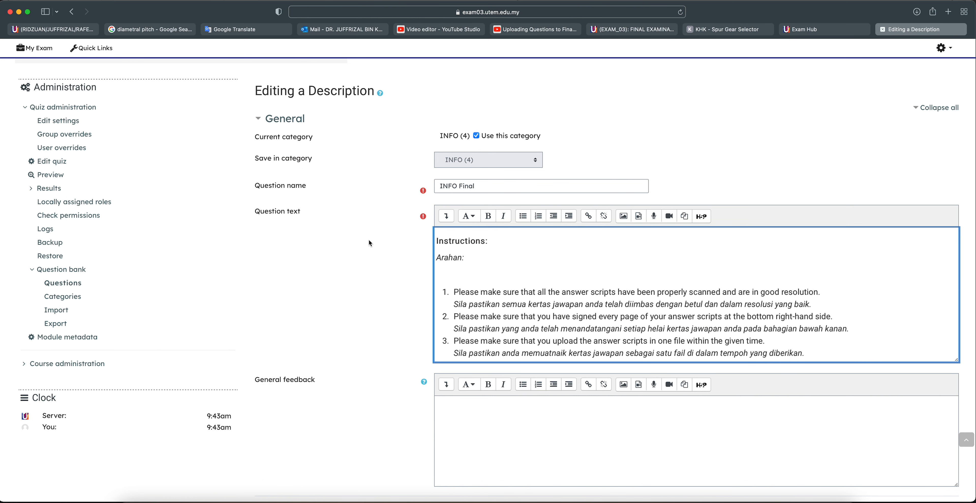
Remove the blank line after Arahan: and the stray empty list item after item 1
click(463, 277)
key(BackSpace)
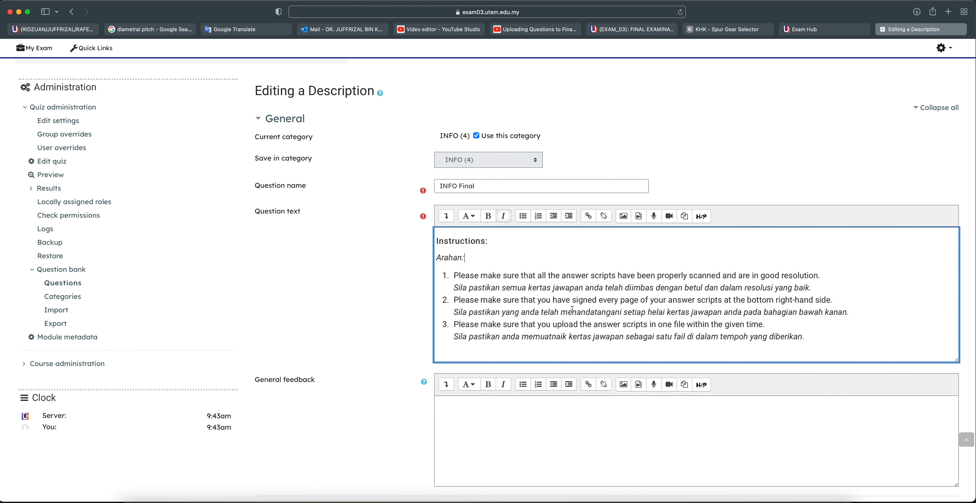
click(818, 290)
key(Return)
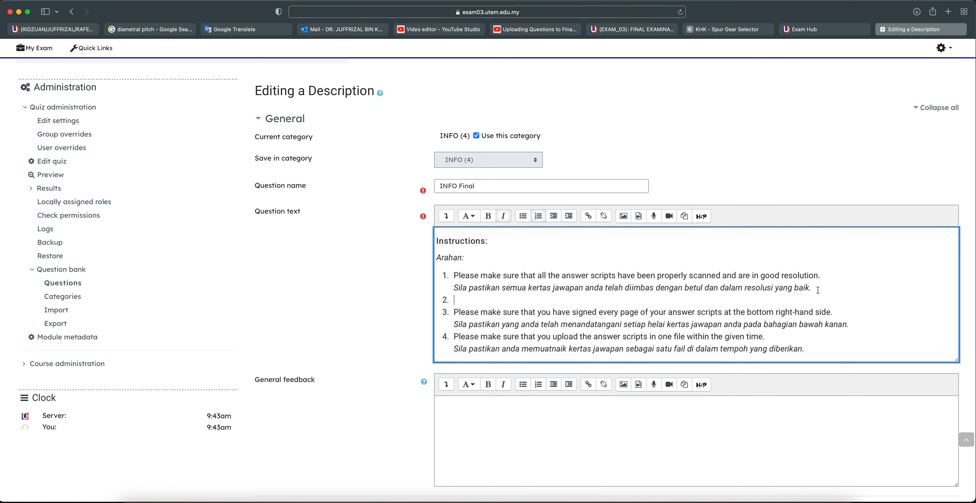
key(BackSpace)
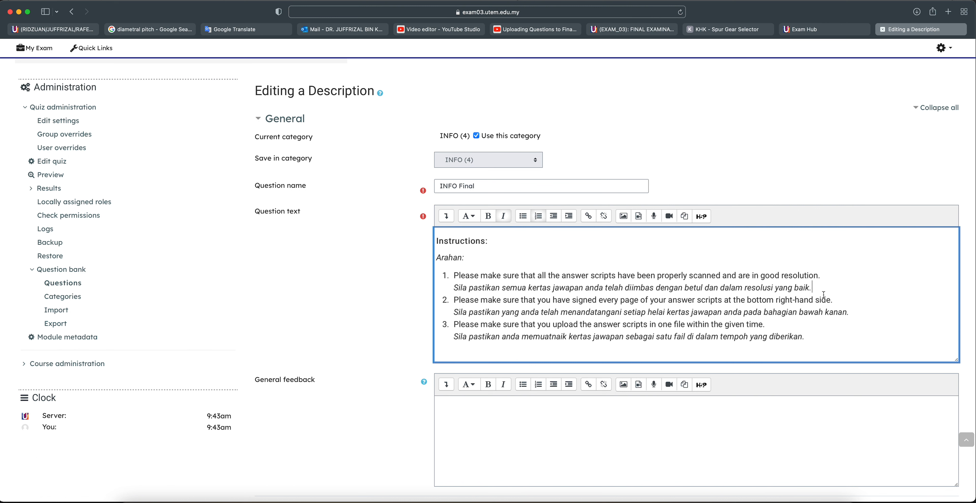
Save the edited INFO Final description
scroll(638, 341, down, 1)
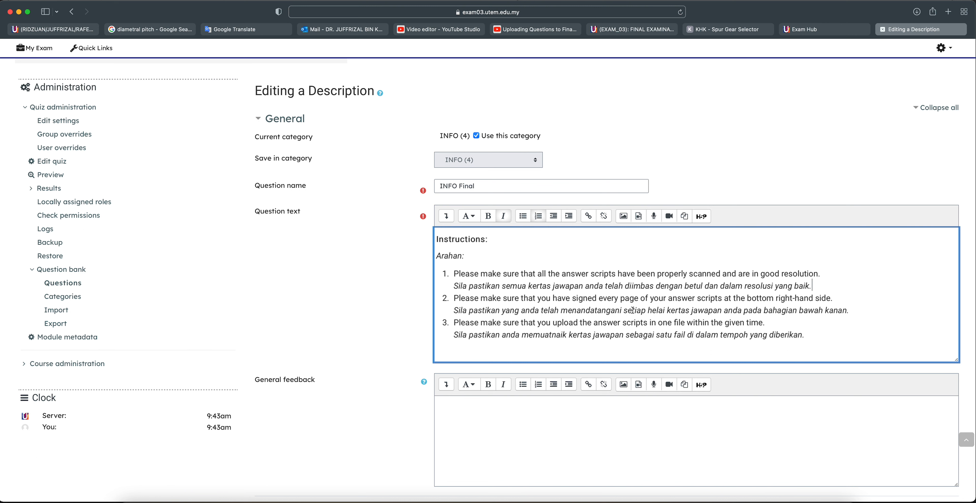
scroll(617, 352, down, 3)
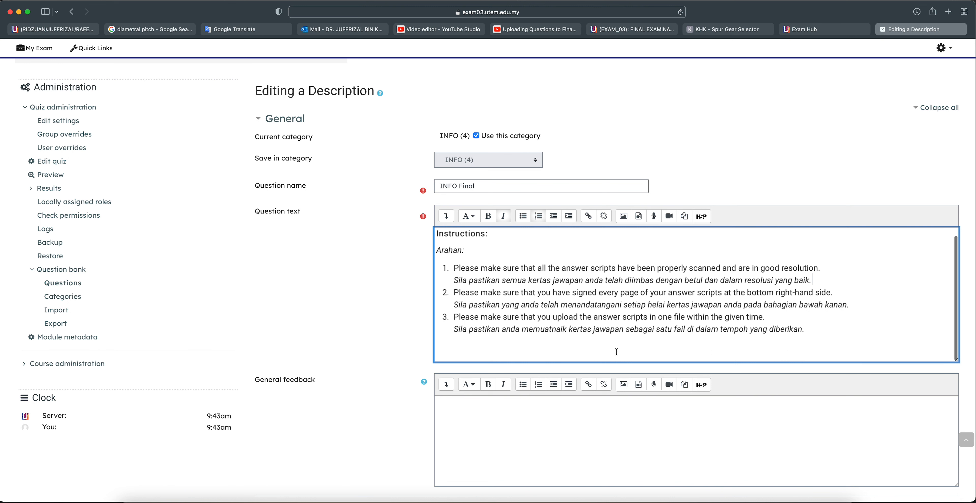
scroll(615, 348, down, 3)
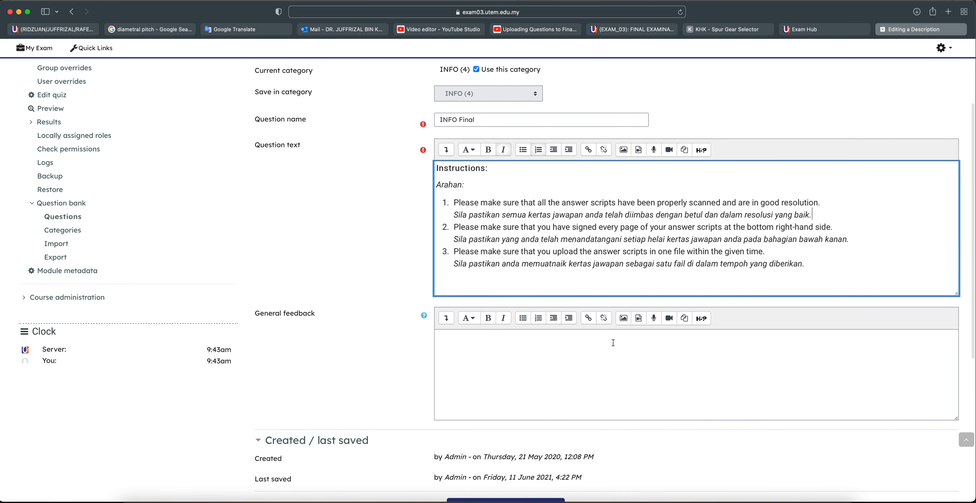
scroll(613, 343, down, 1)
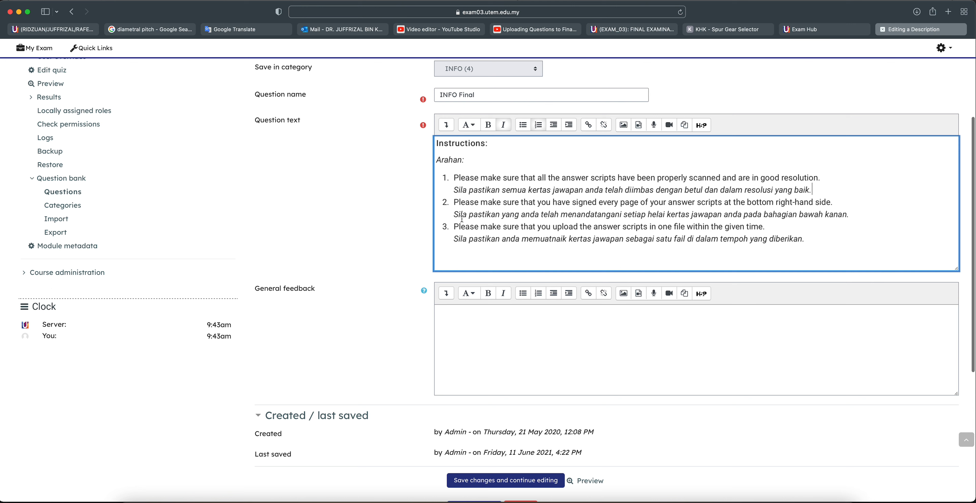
scroll(474, 483, down, 2)
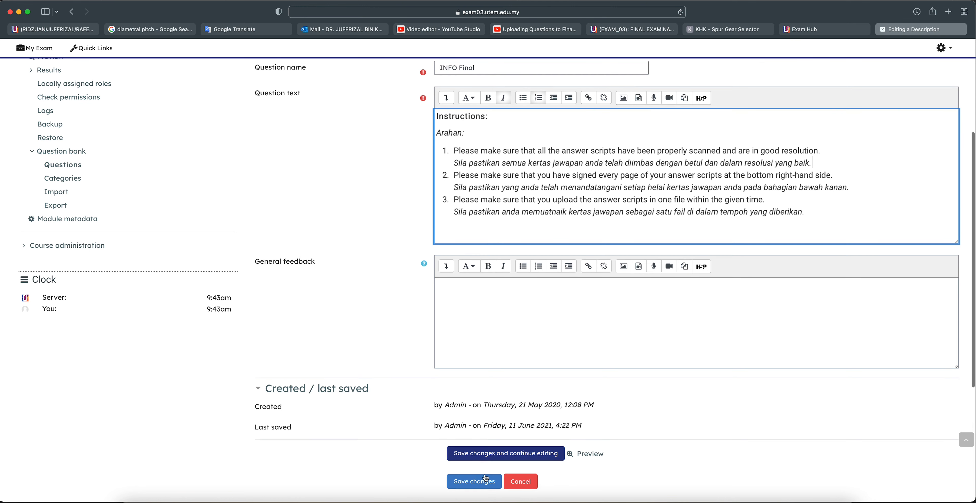
click(472, 482)
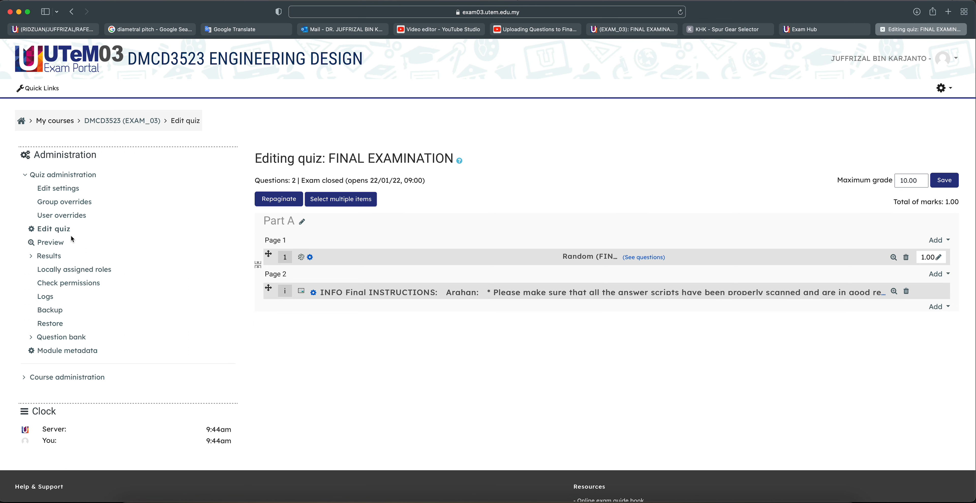
Preview the FINAL EXAMINATION quiz past the too-few-questions error and scroll its cover page
click(48, 242)
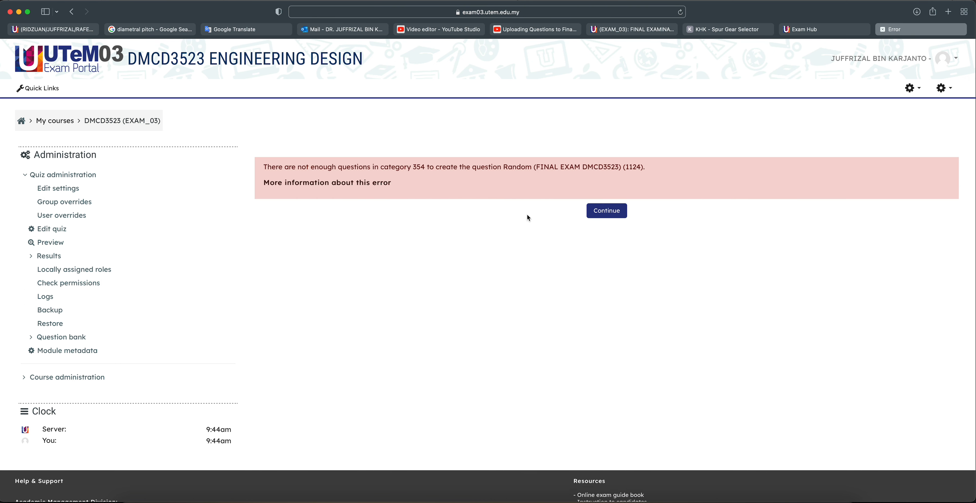
click(593, 212)
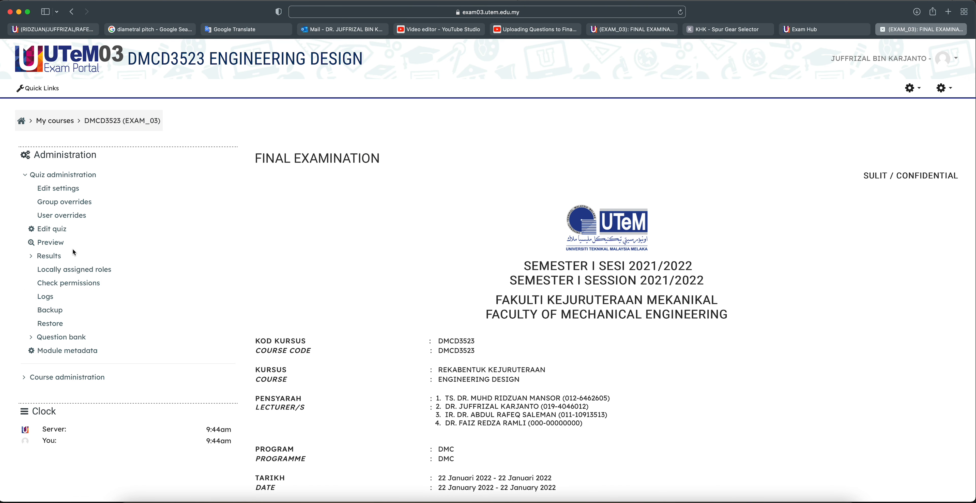
scroll(361, 306, down, 1)
scroll(358, 302, down, 8)
scroll(357, 303, up, 5)
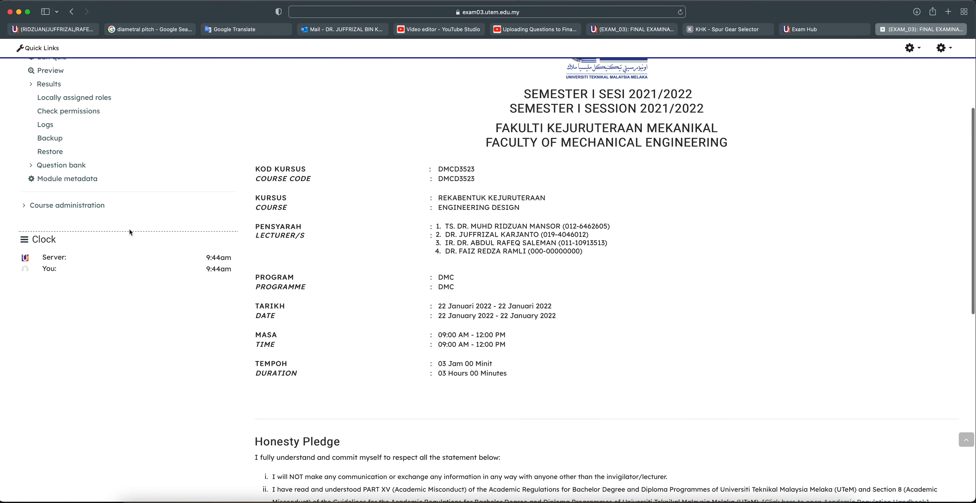
scroll(45, 168, up, 3)
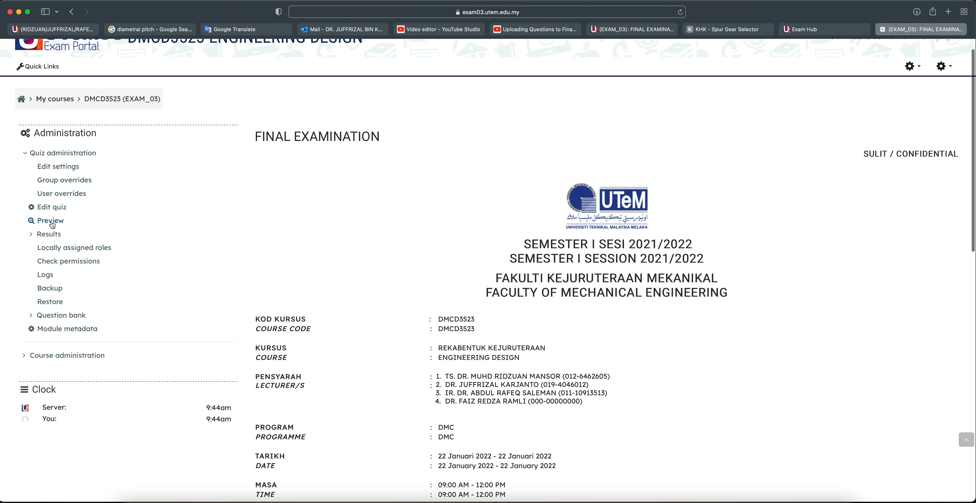
Preview the quiz again, continuing past the error to review the cover page
click(54, 225)
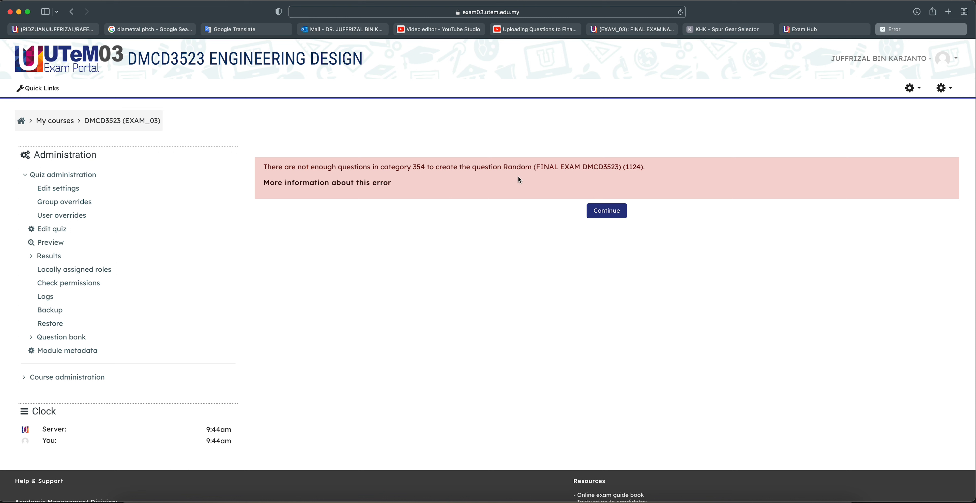
click(605, 216)
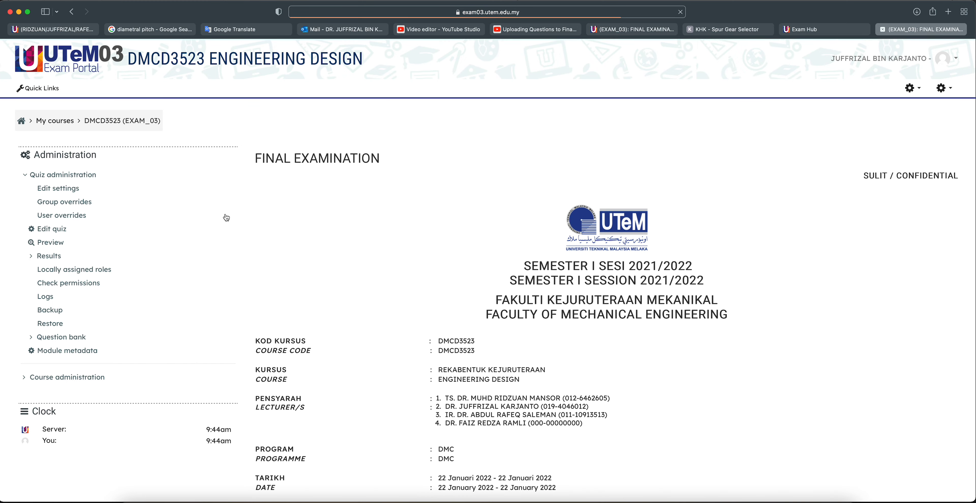
scroll(149, 282, down, 10)
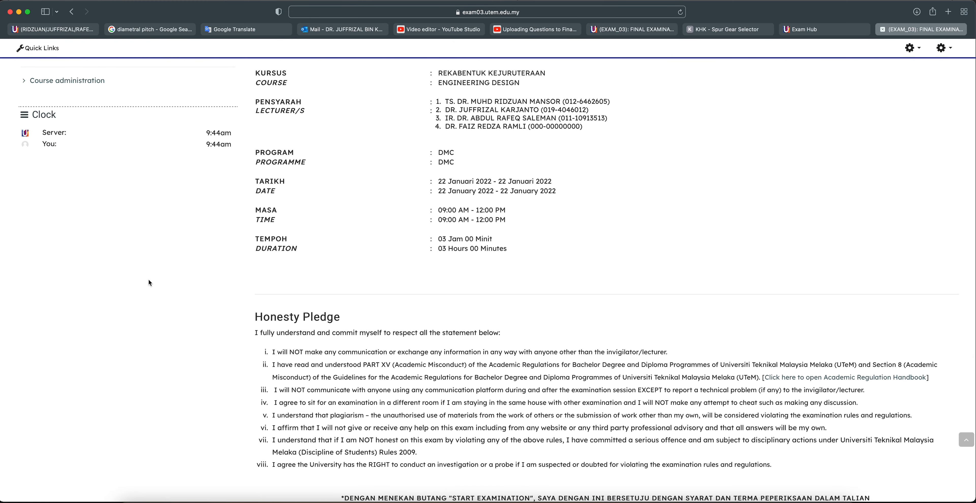
scroll(149, 280, up, 5)
In the course question bank, view the FINAL EXAM DMCD3523 category's questions
click(59, 207)
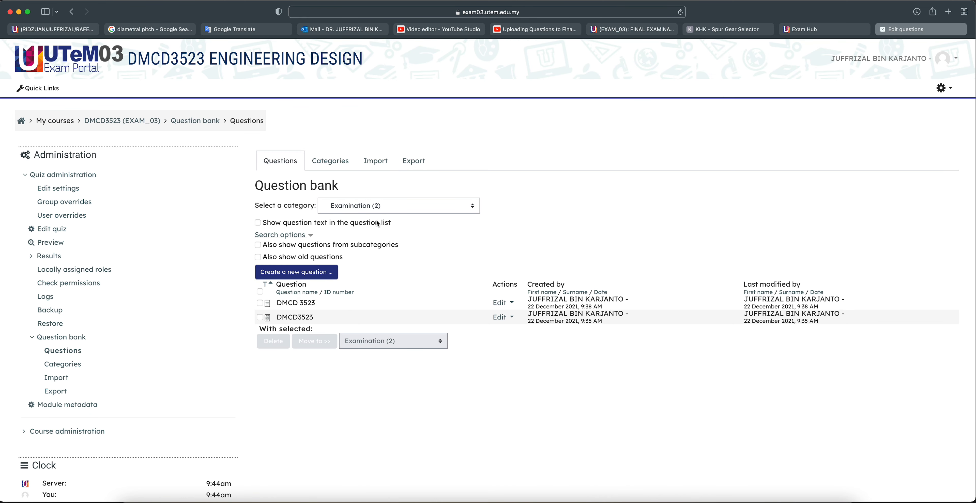
click(382, 206)
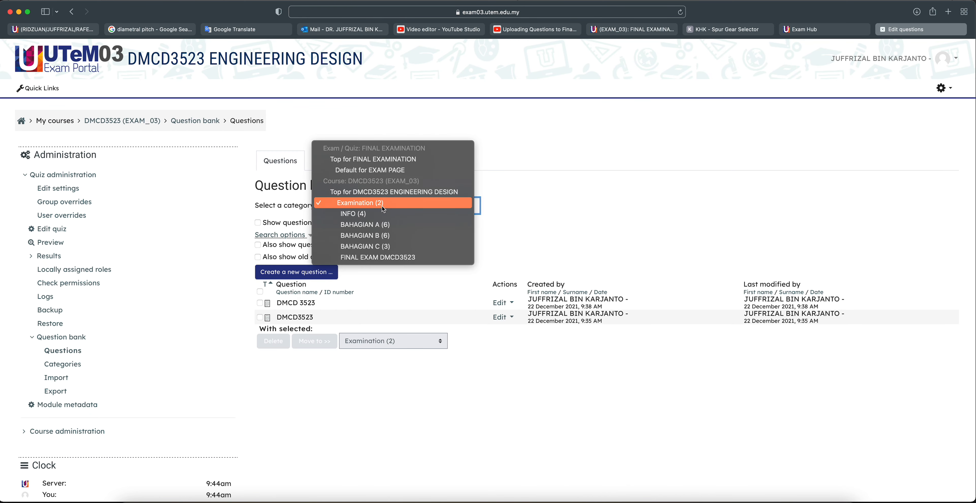
click(394, 260)
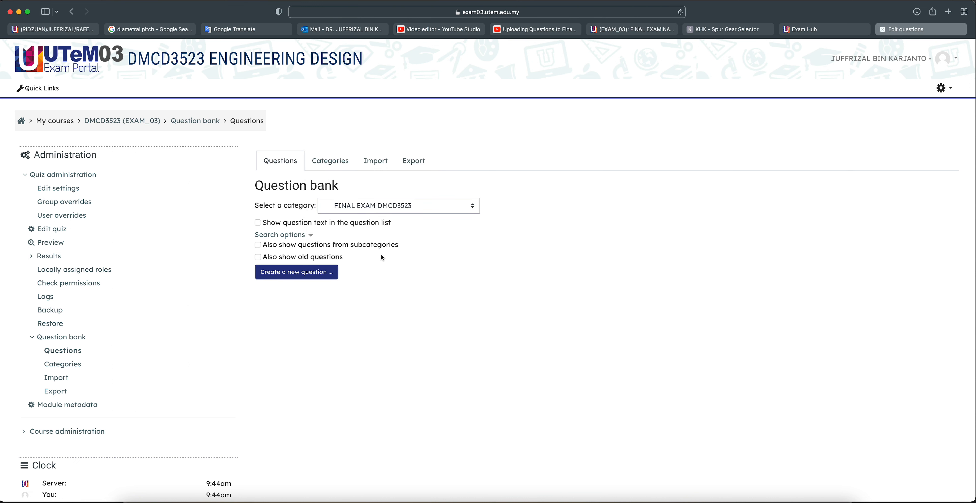
click(374, 207)
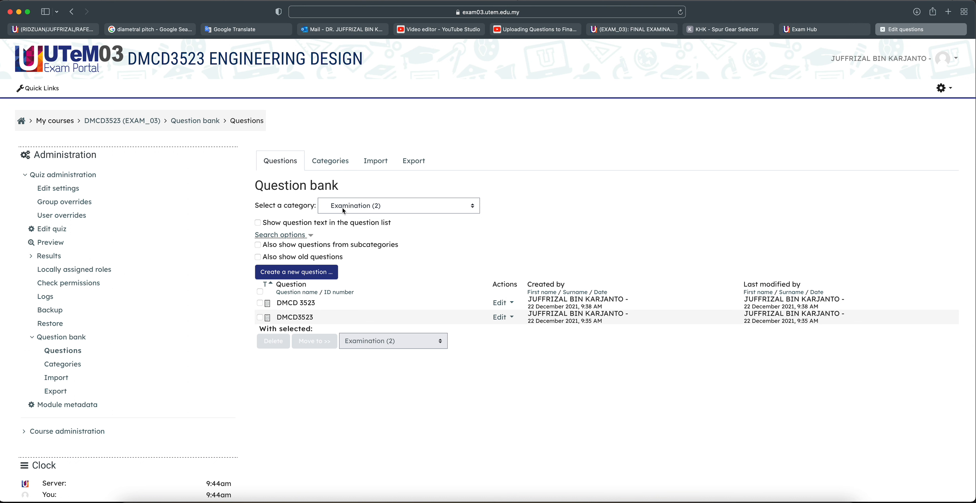
click(364, 208)
click(363, 261)
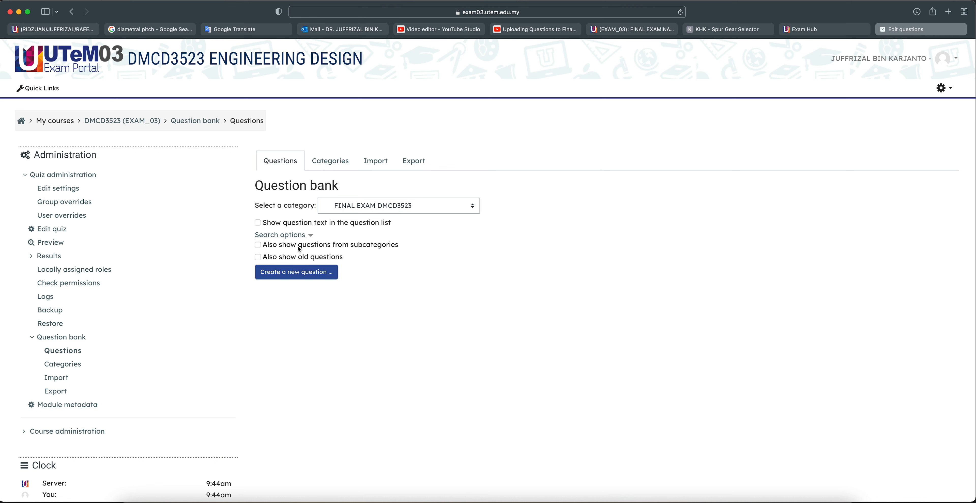
Show the Examination (2) category's questions, then return to editing FINAL EXAMINATION
click(333, 206)
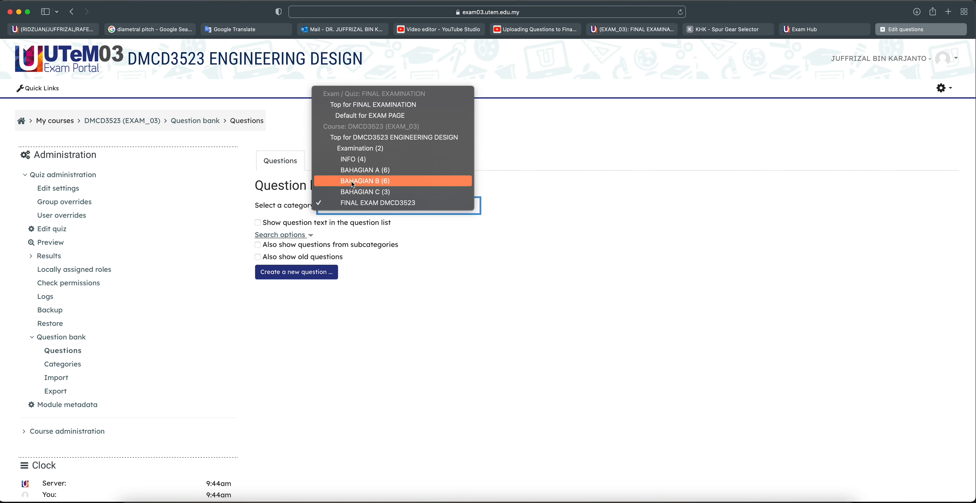
click(362, 151)
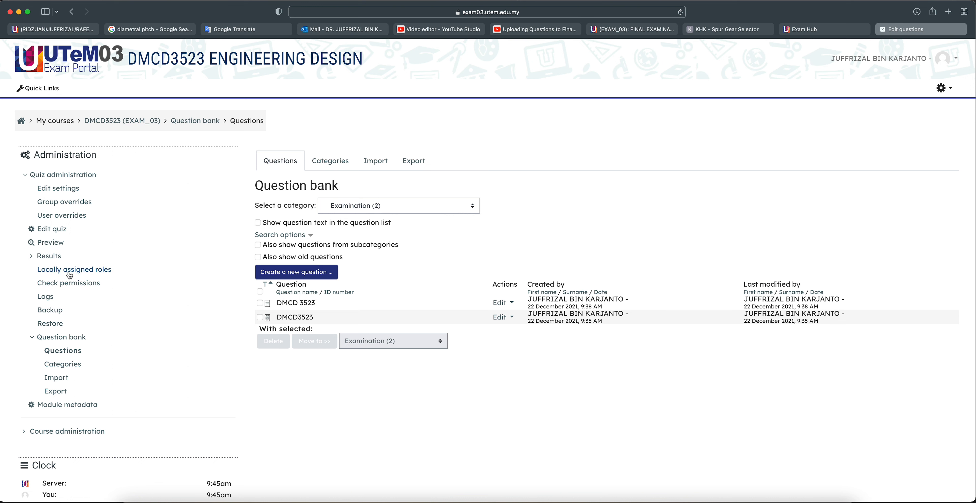
click(56, 231)
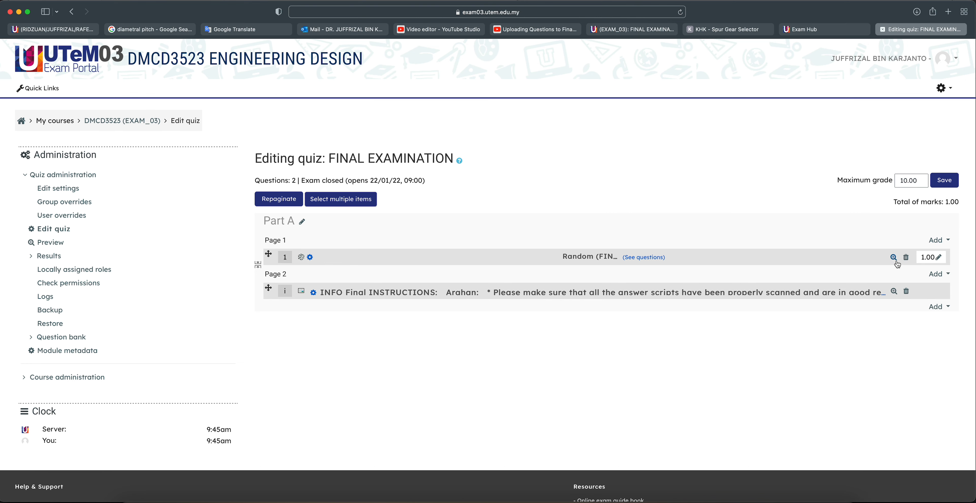
Delete the old random question and add a random question drawn from Examination (2)
click(906, 257)
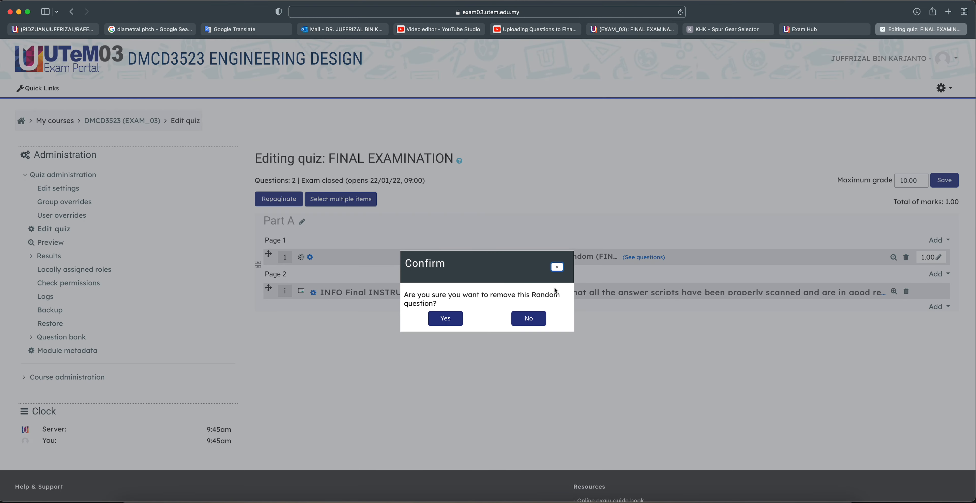
click(451, 322)
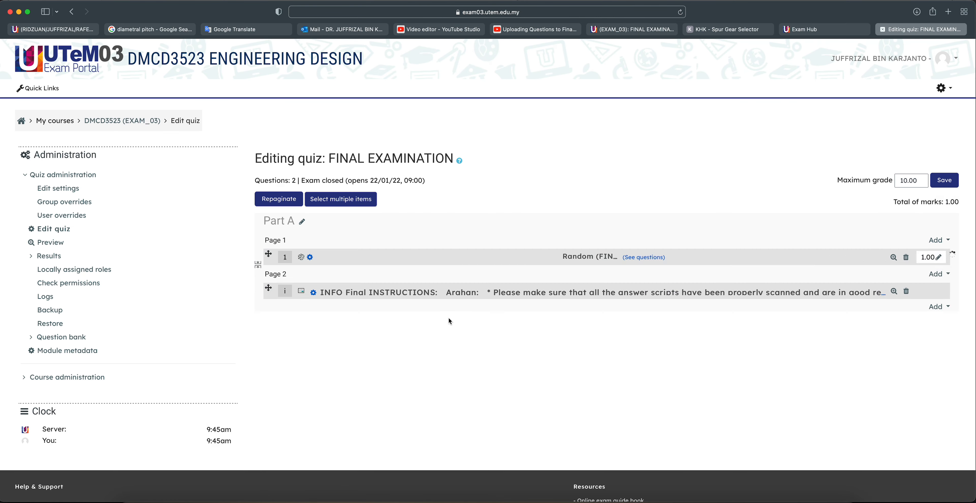
click(938, 240)
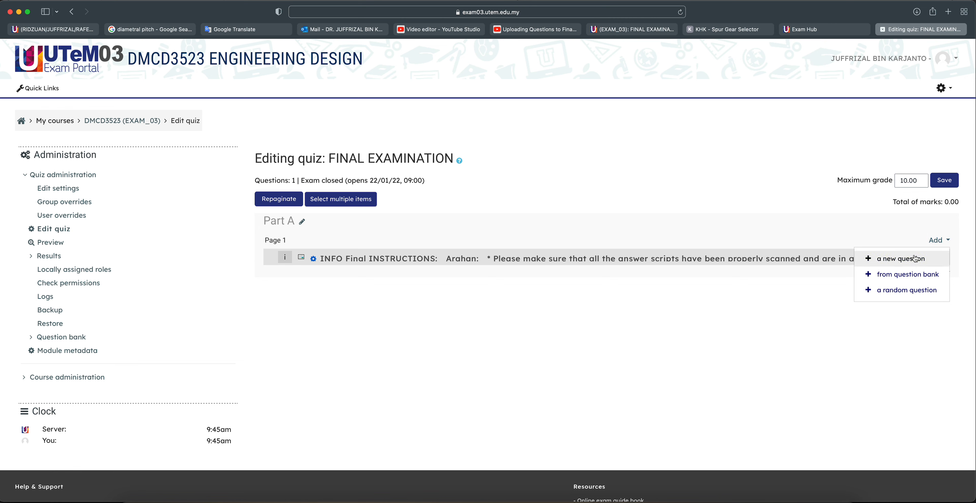
click(907, 290)
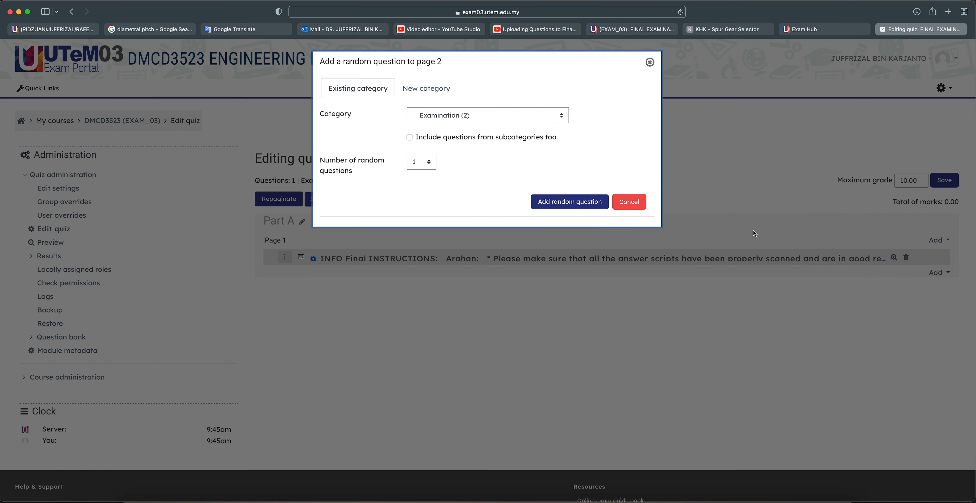
click(477, 114)
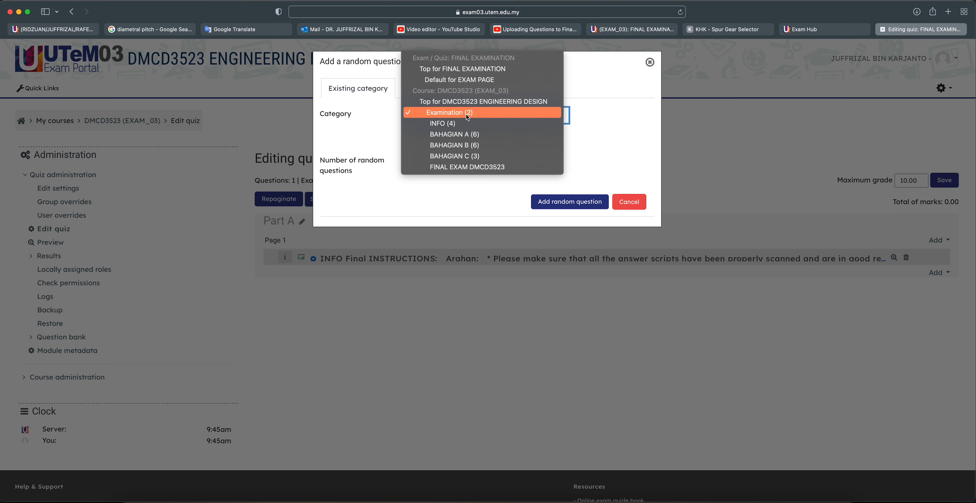
click(440, 116)
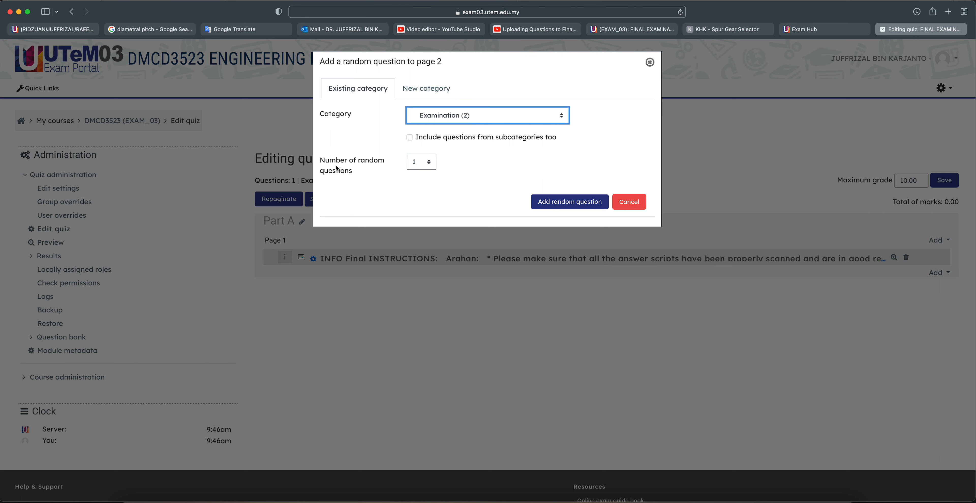
click(564, 203)
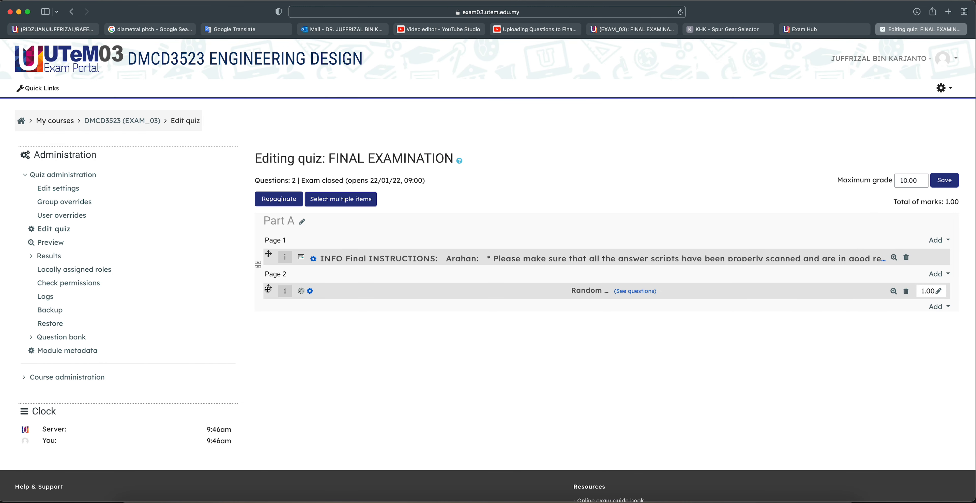
Move the random question above INFO and put INFO on its own page 2
drag(268, 289, 266, 245)
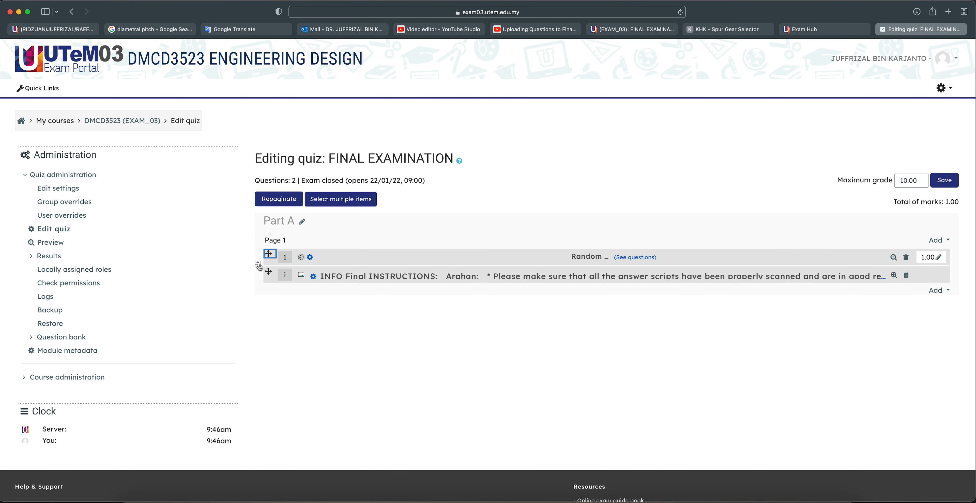
click(258, 265)
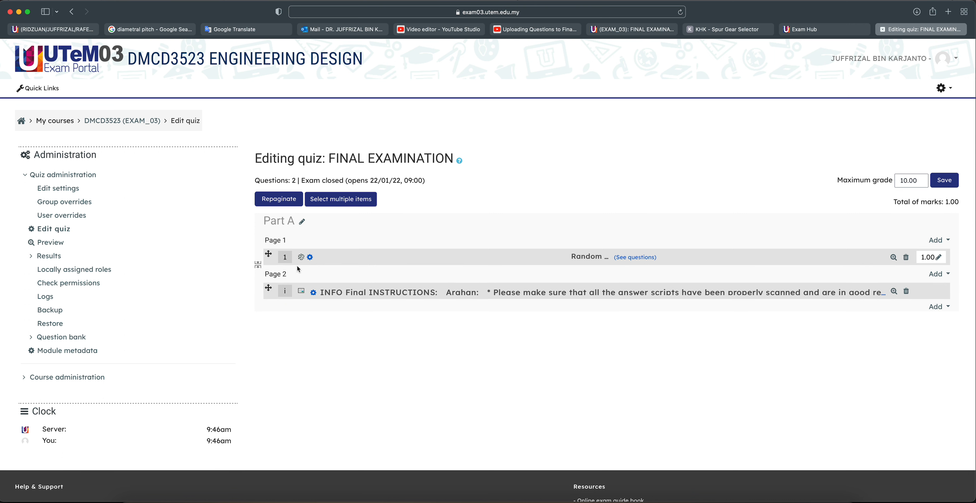
scroll(319, 308, down, 3)
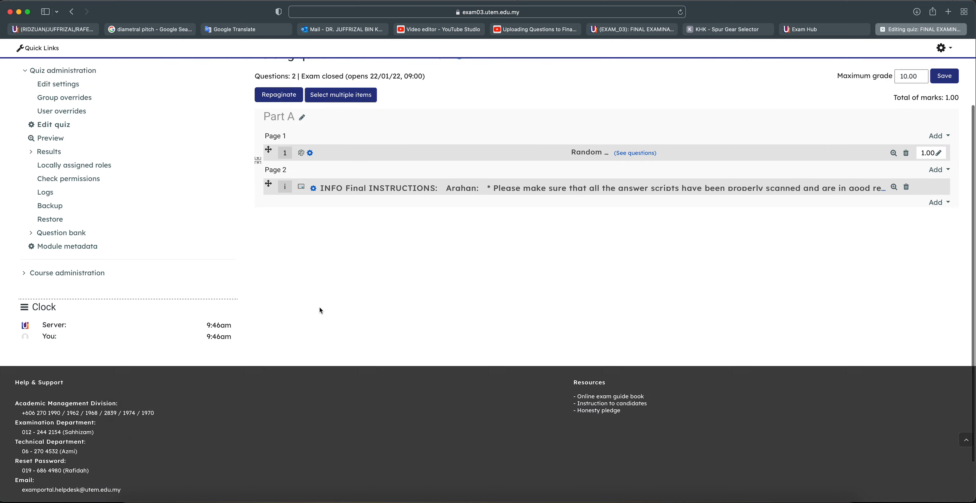
scroll(317, 306, up, 3)
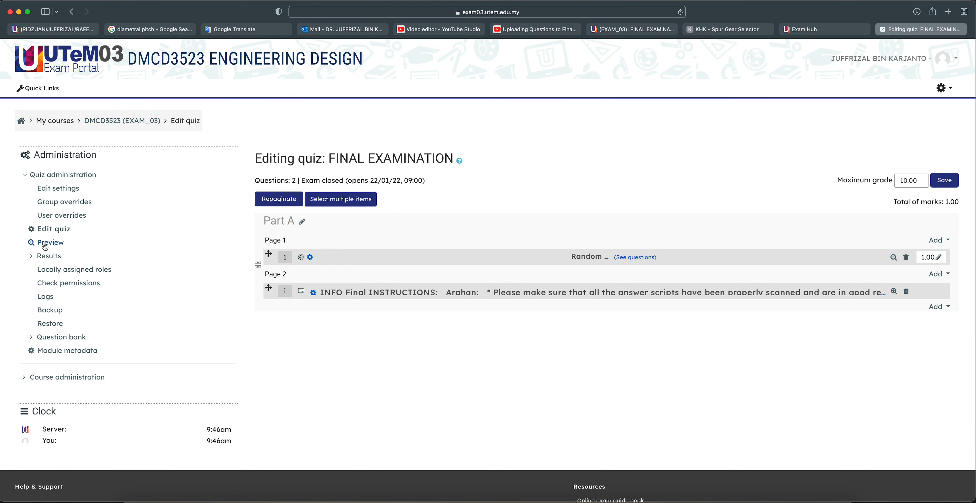
Start a new quiz preview and step from Question 1 to the instructions page and back
click(45, 243)
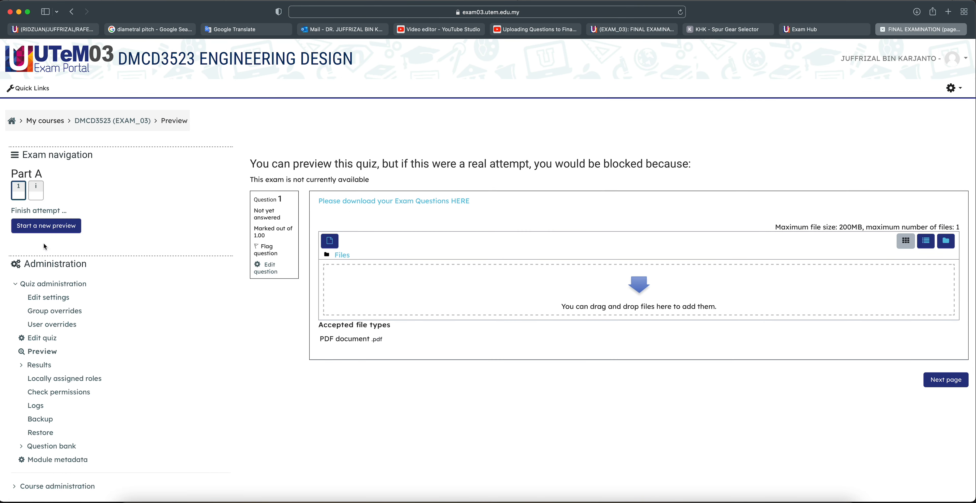
click(43, 229)
click(37, 191)
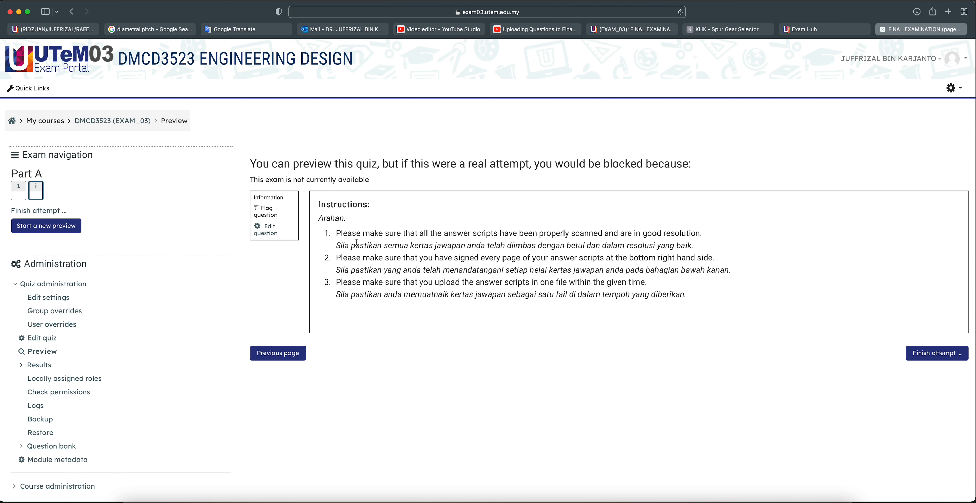
click(20, 190)
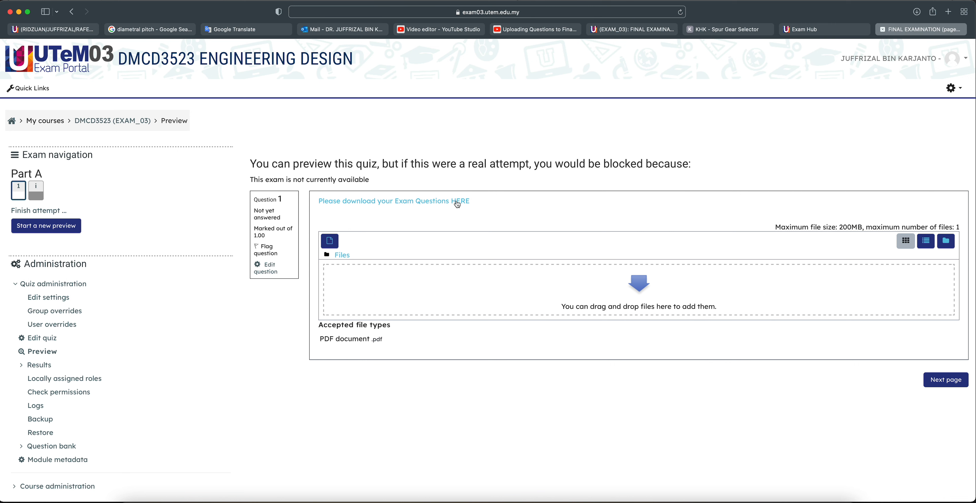
Open the exam questions PDF from the HERE link, scroll through it, then close it
click(463, 200)
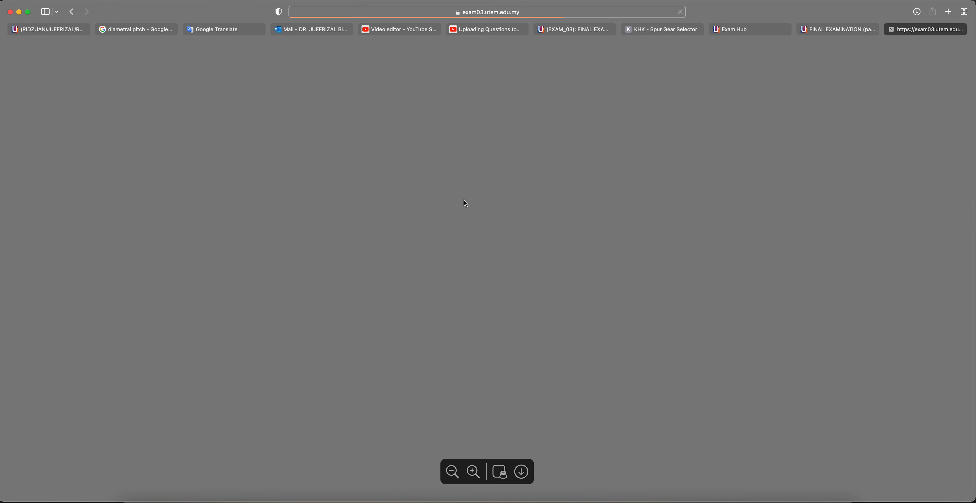
scroll(406, 247, down, 10)
scroll(407, 247, down, 15)
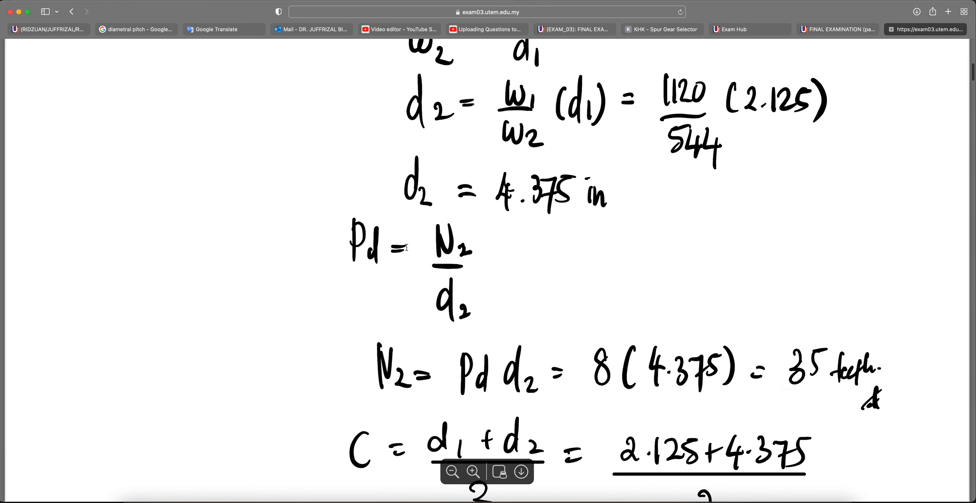
scroll(406, 250, down, 5)
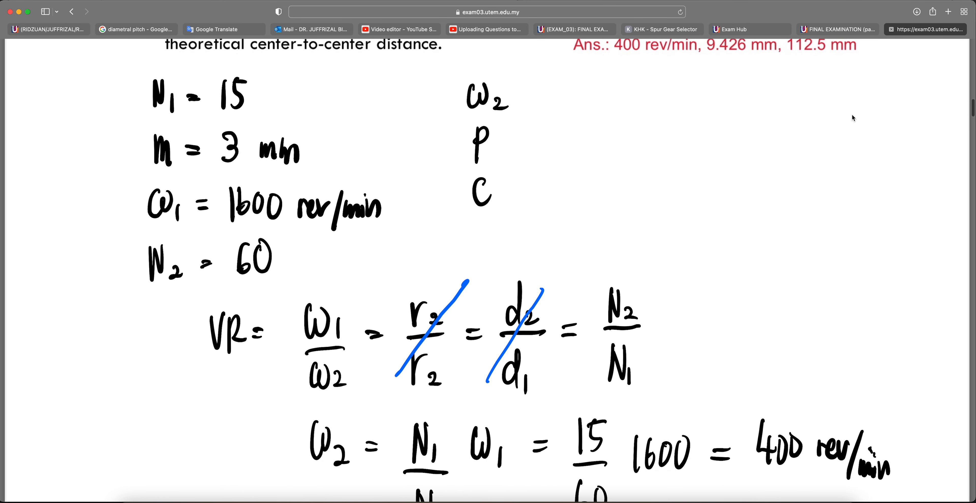
click(892, 30)
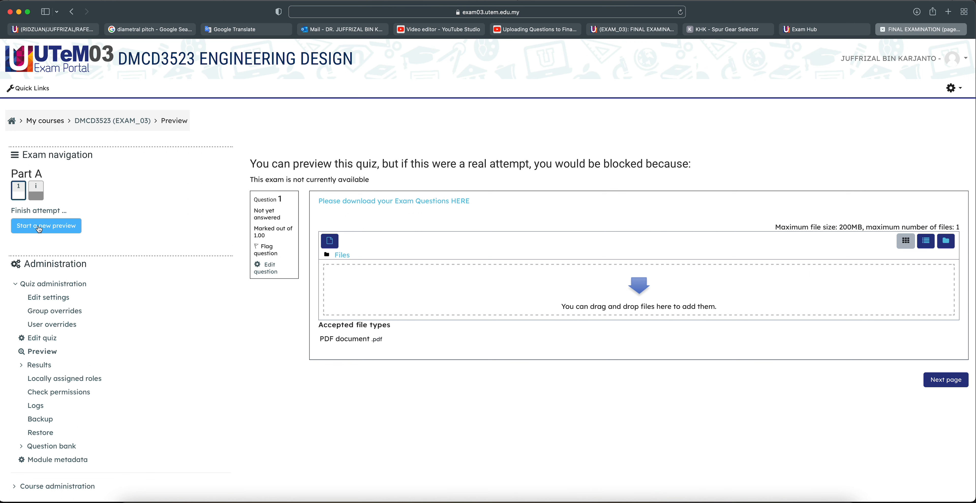
Restart the preview repeatedly, checking the Final Questions PDF, until the other Examination question appears
click(40, 229)
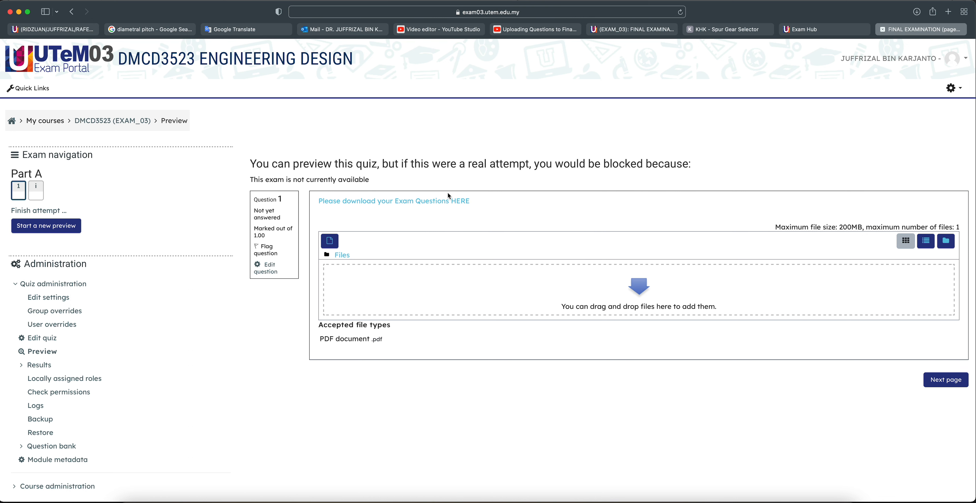
click(51, 226)
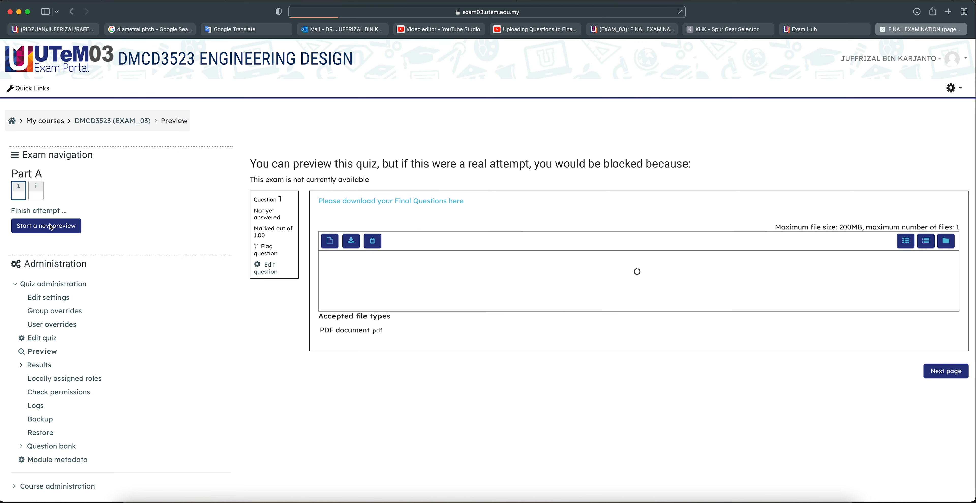
click(456, 204)
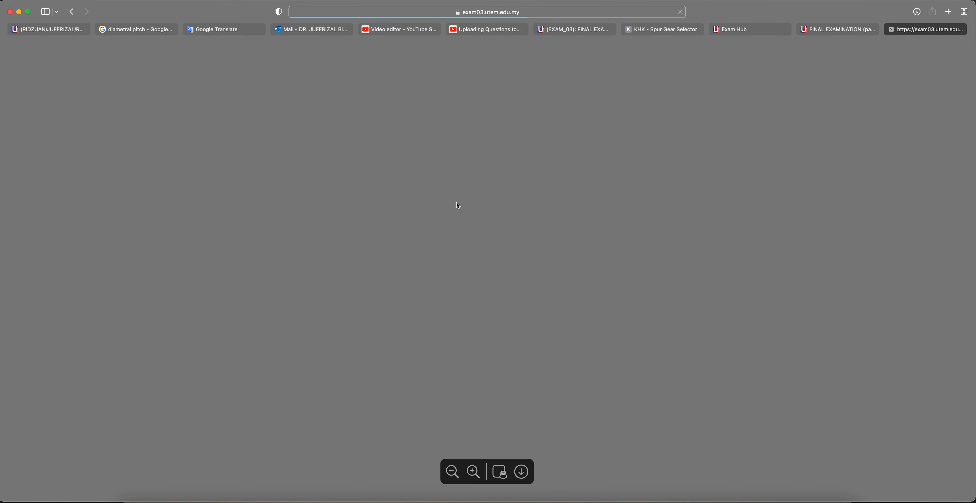
scroll(456, 205, down, 10)
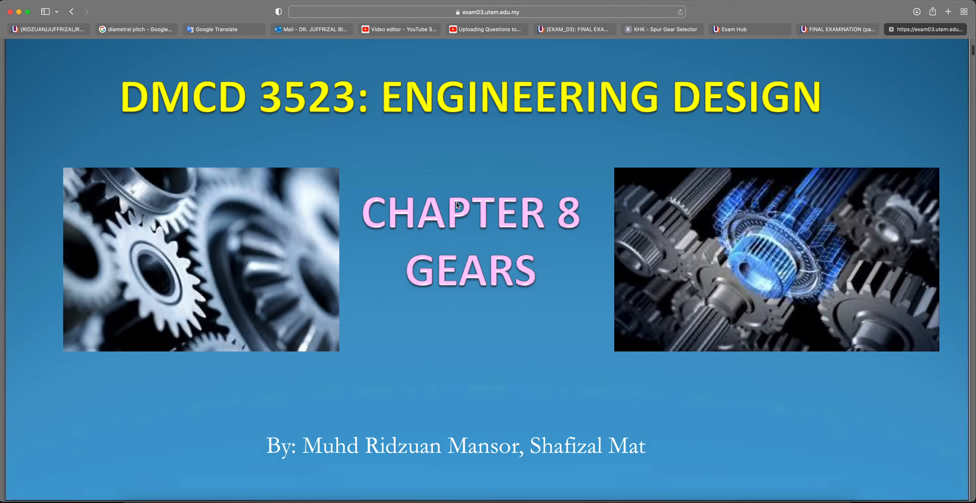
scroll(446, 205, down, 5)
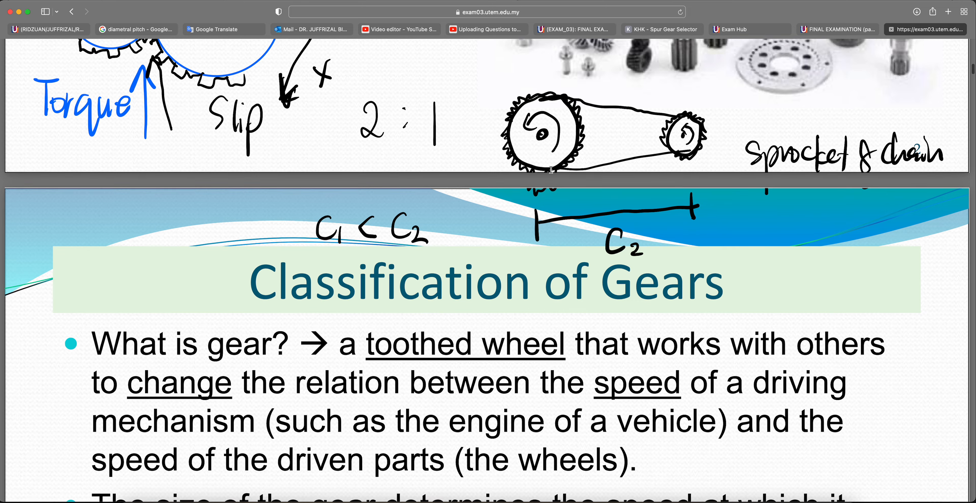
click(890, 30)
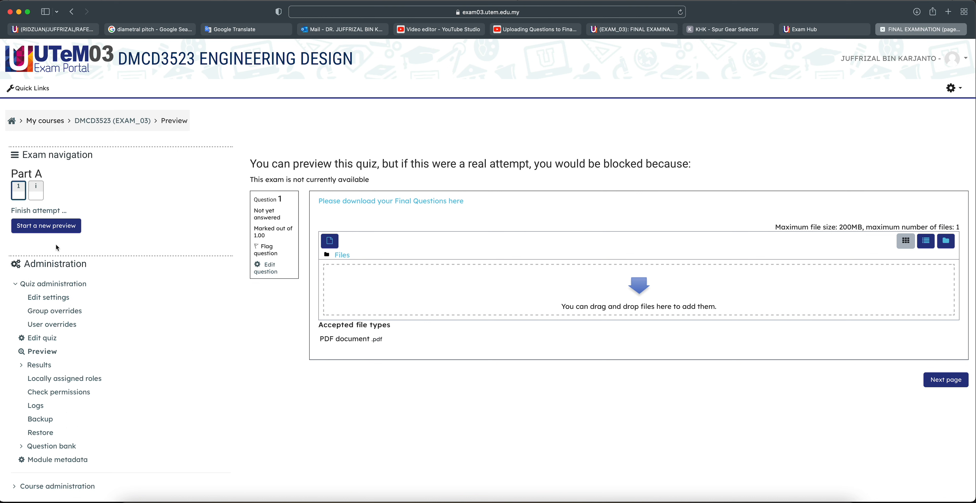
click(57, 235)
click(51, 229)
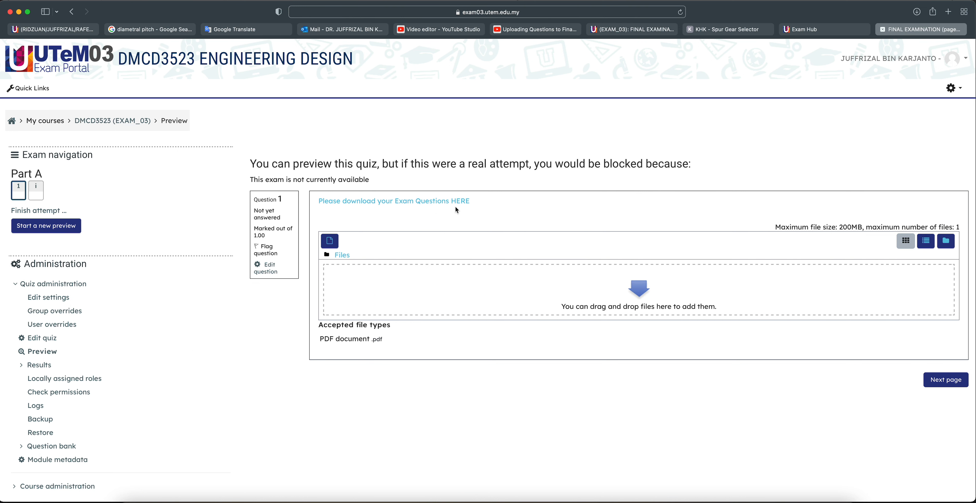